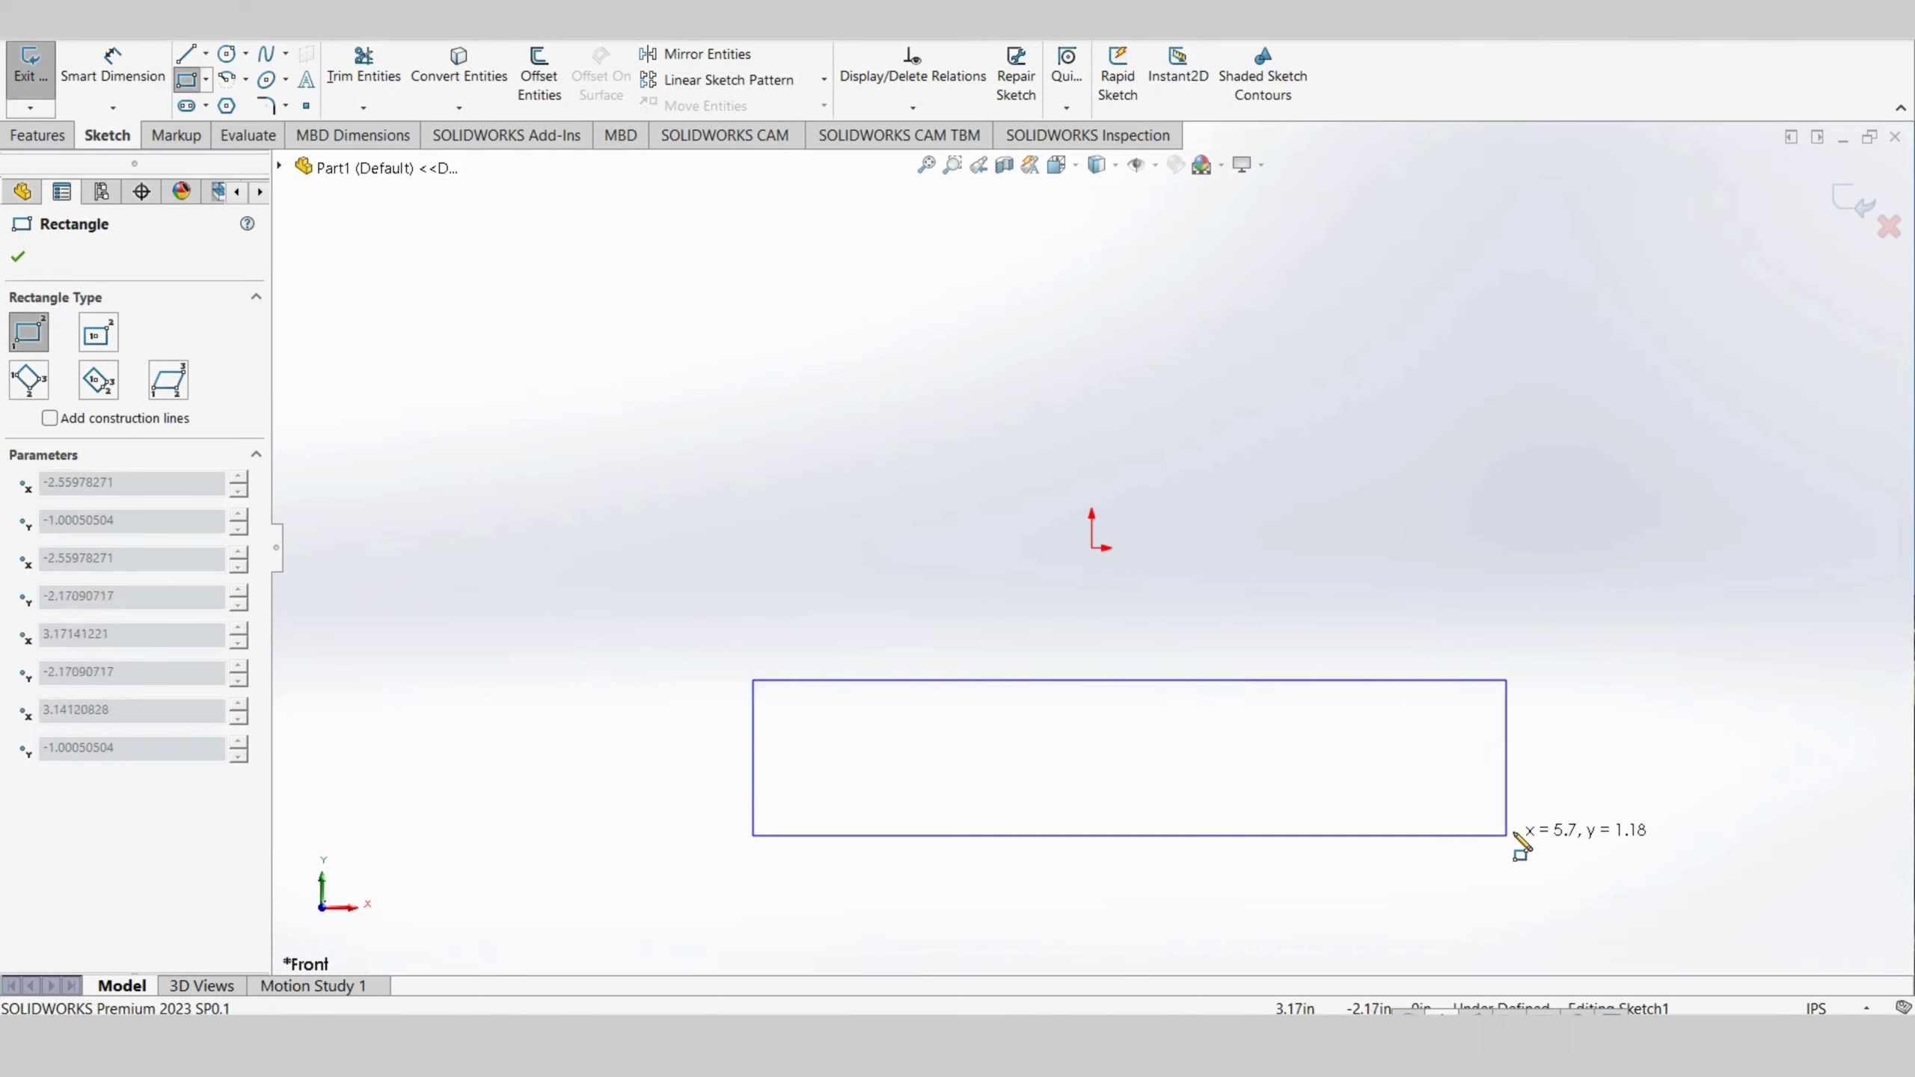
# Complete the corner rectangle below the origin and set its height to 9 in
pyautogui.click(1516, 829)
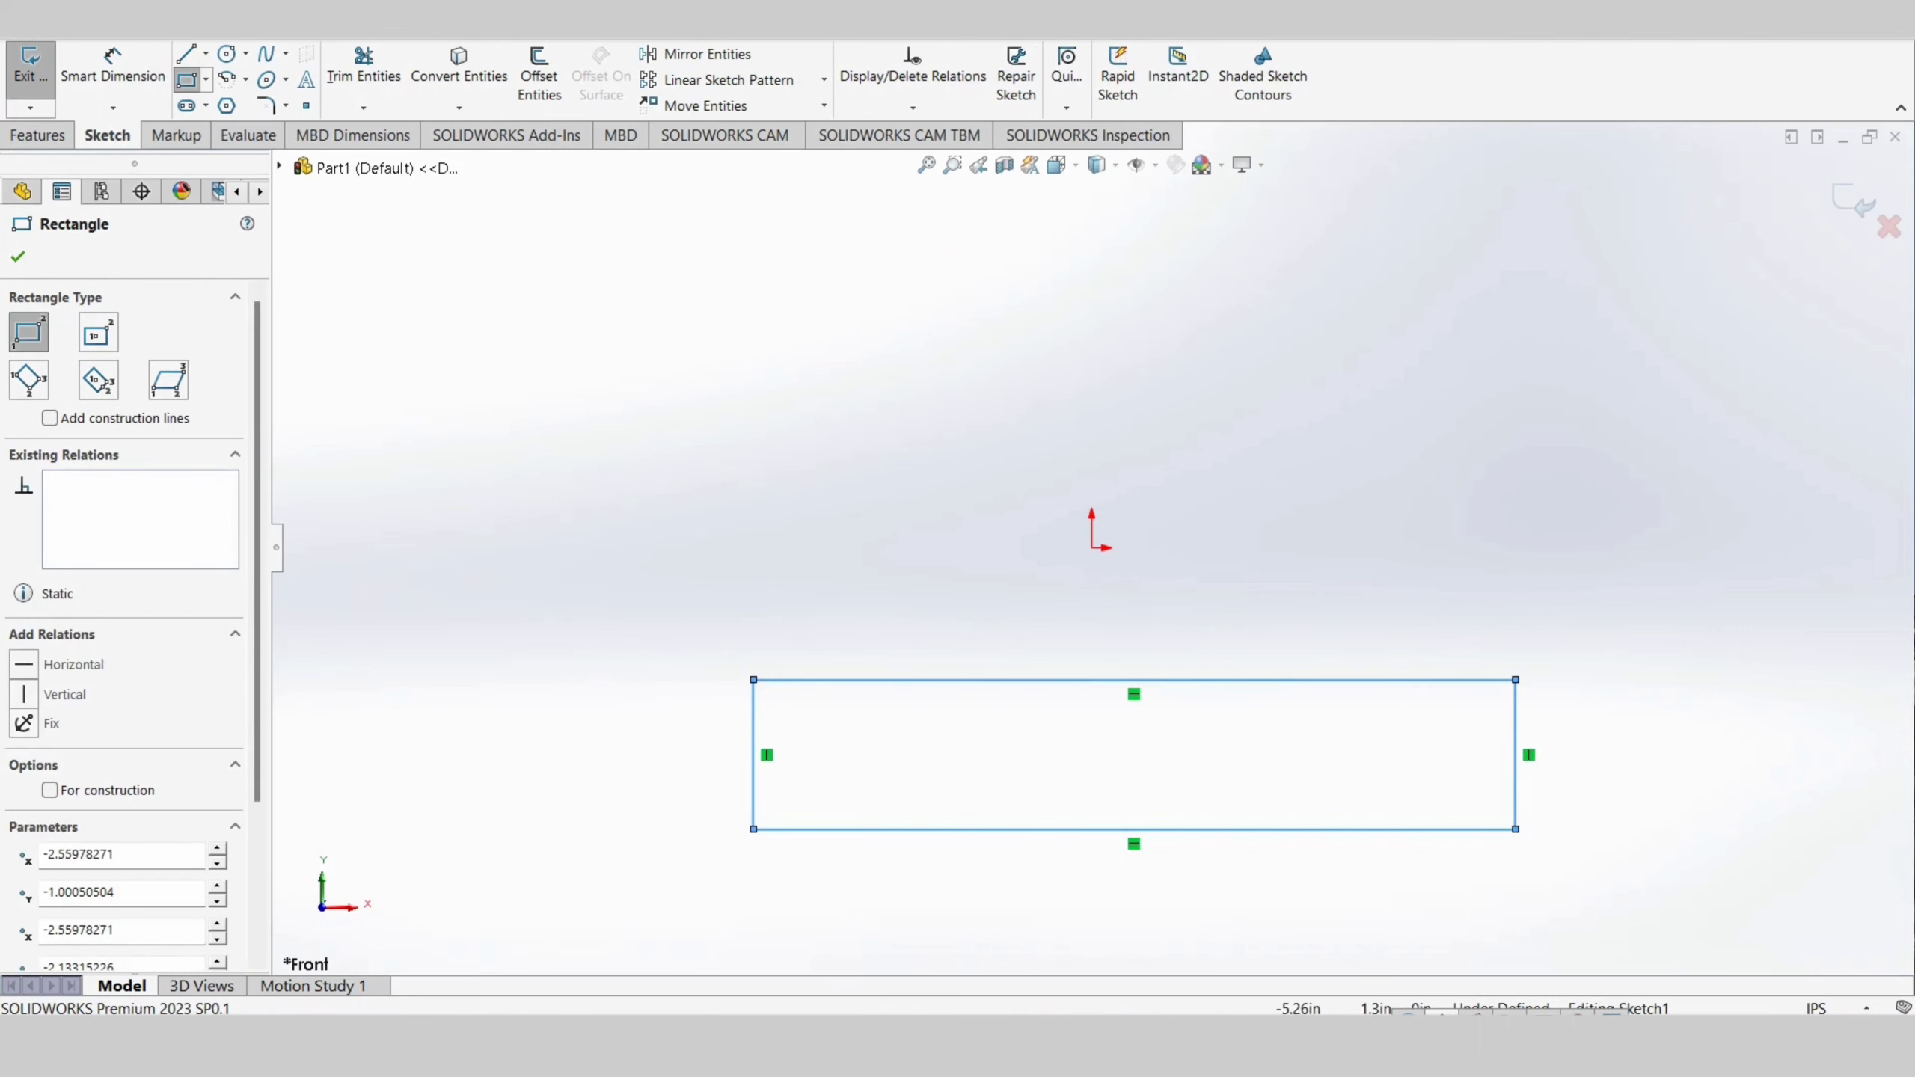
pyautogui.click(113, 67)
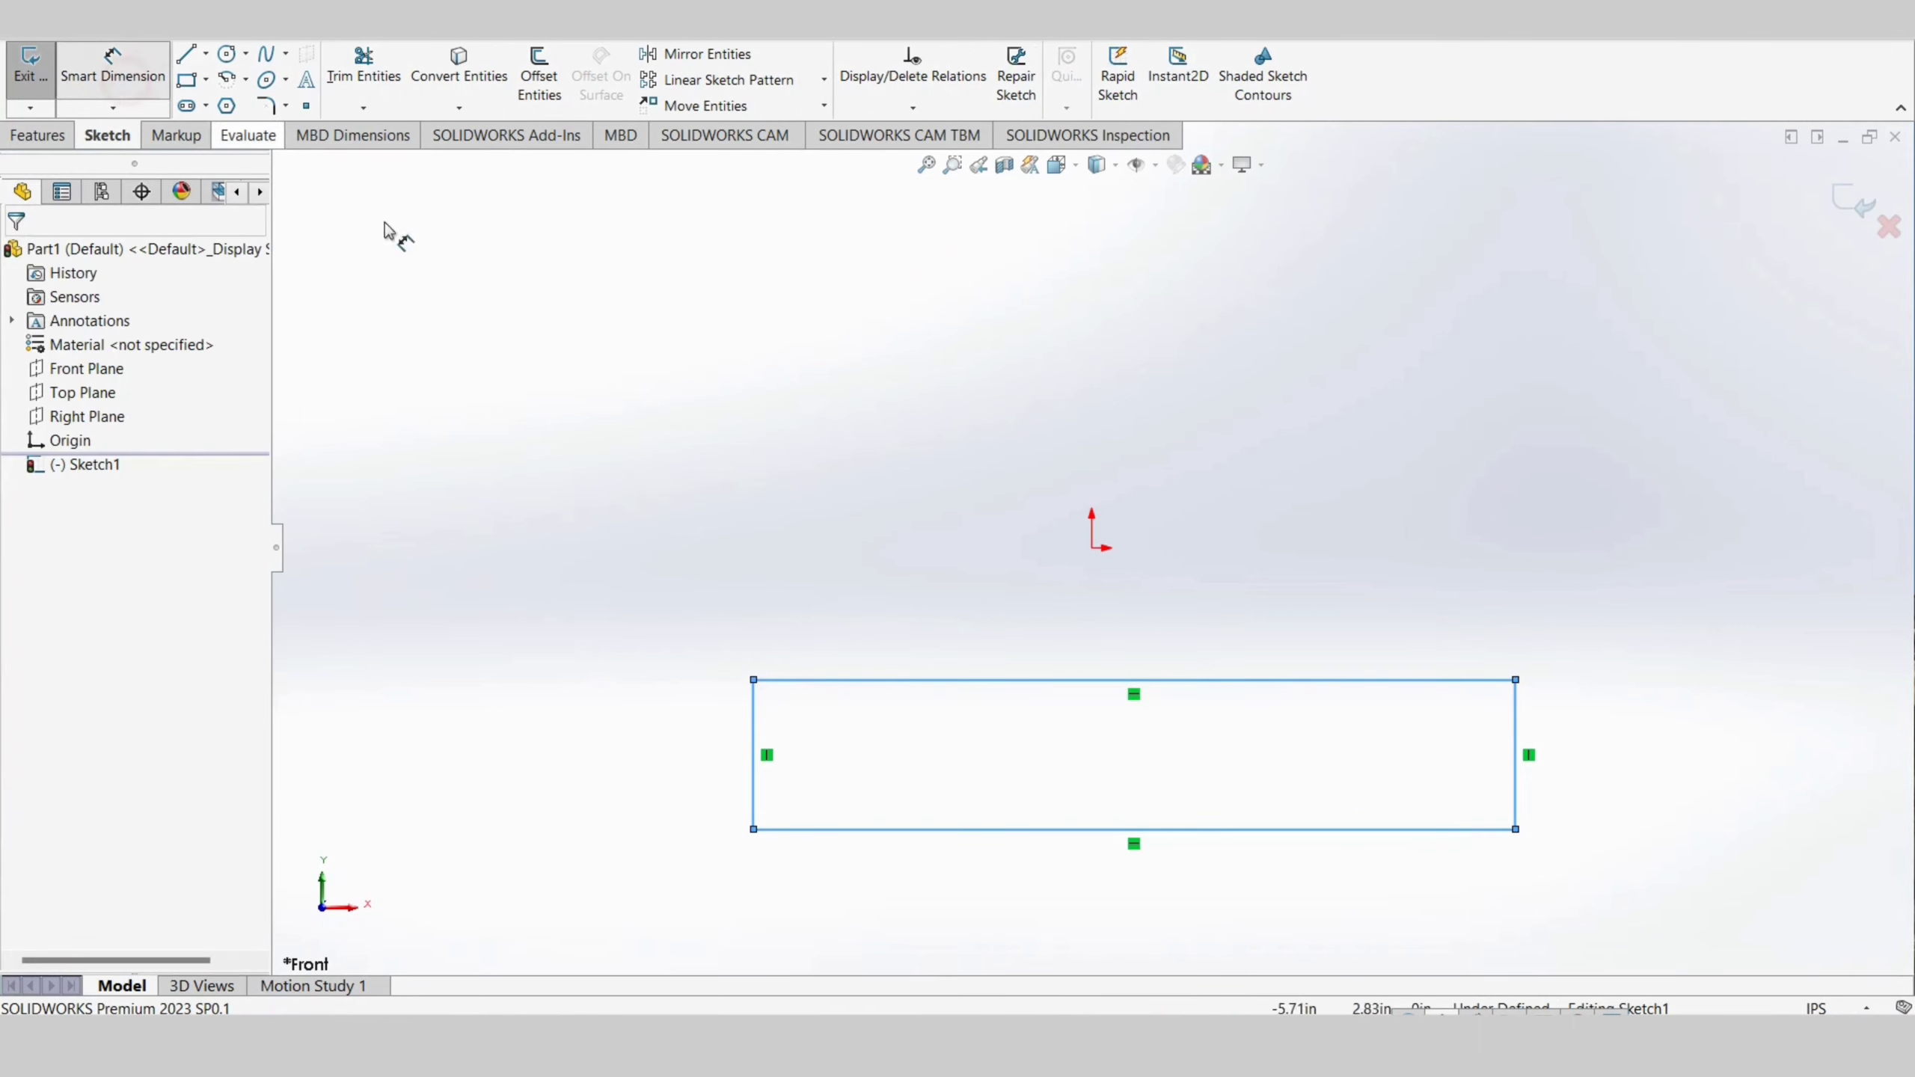
pyautogui.click(754, 747)
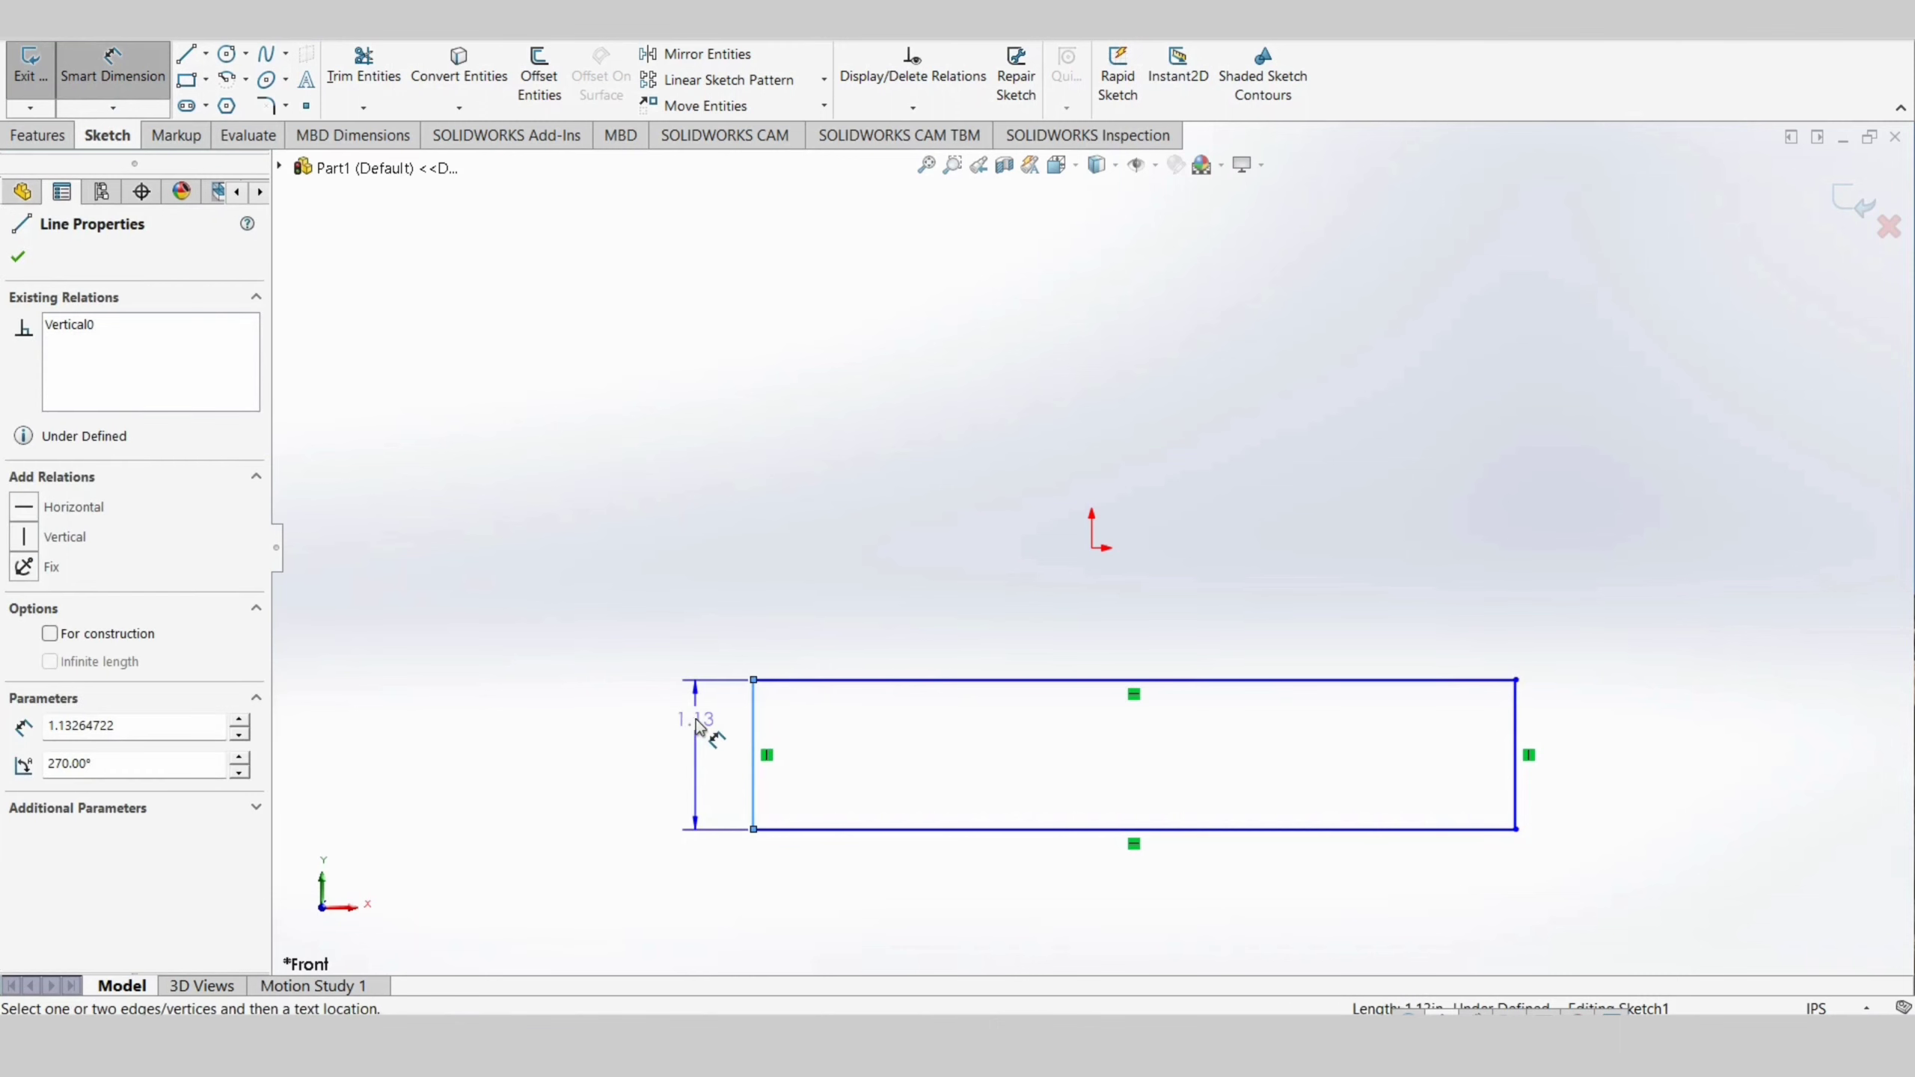
pyautogui.click(700, 726)
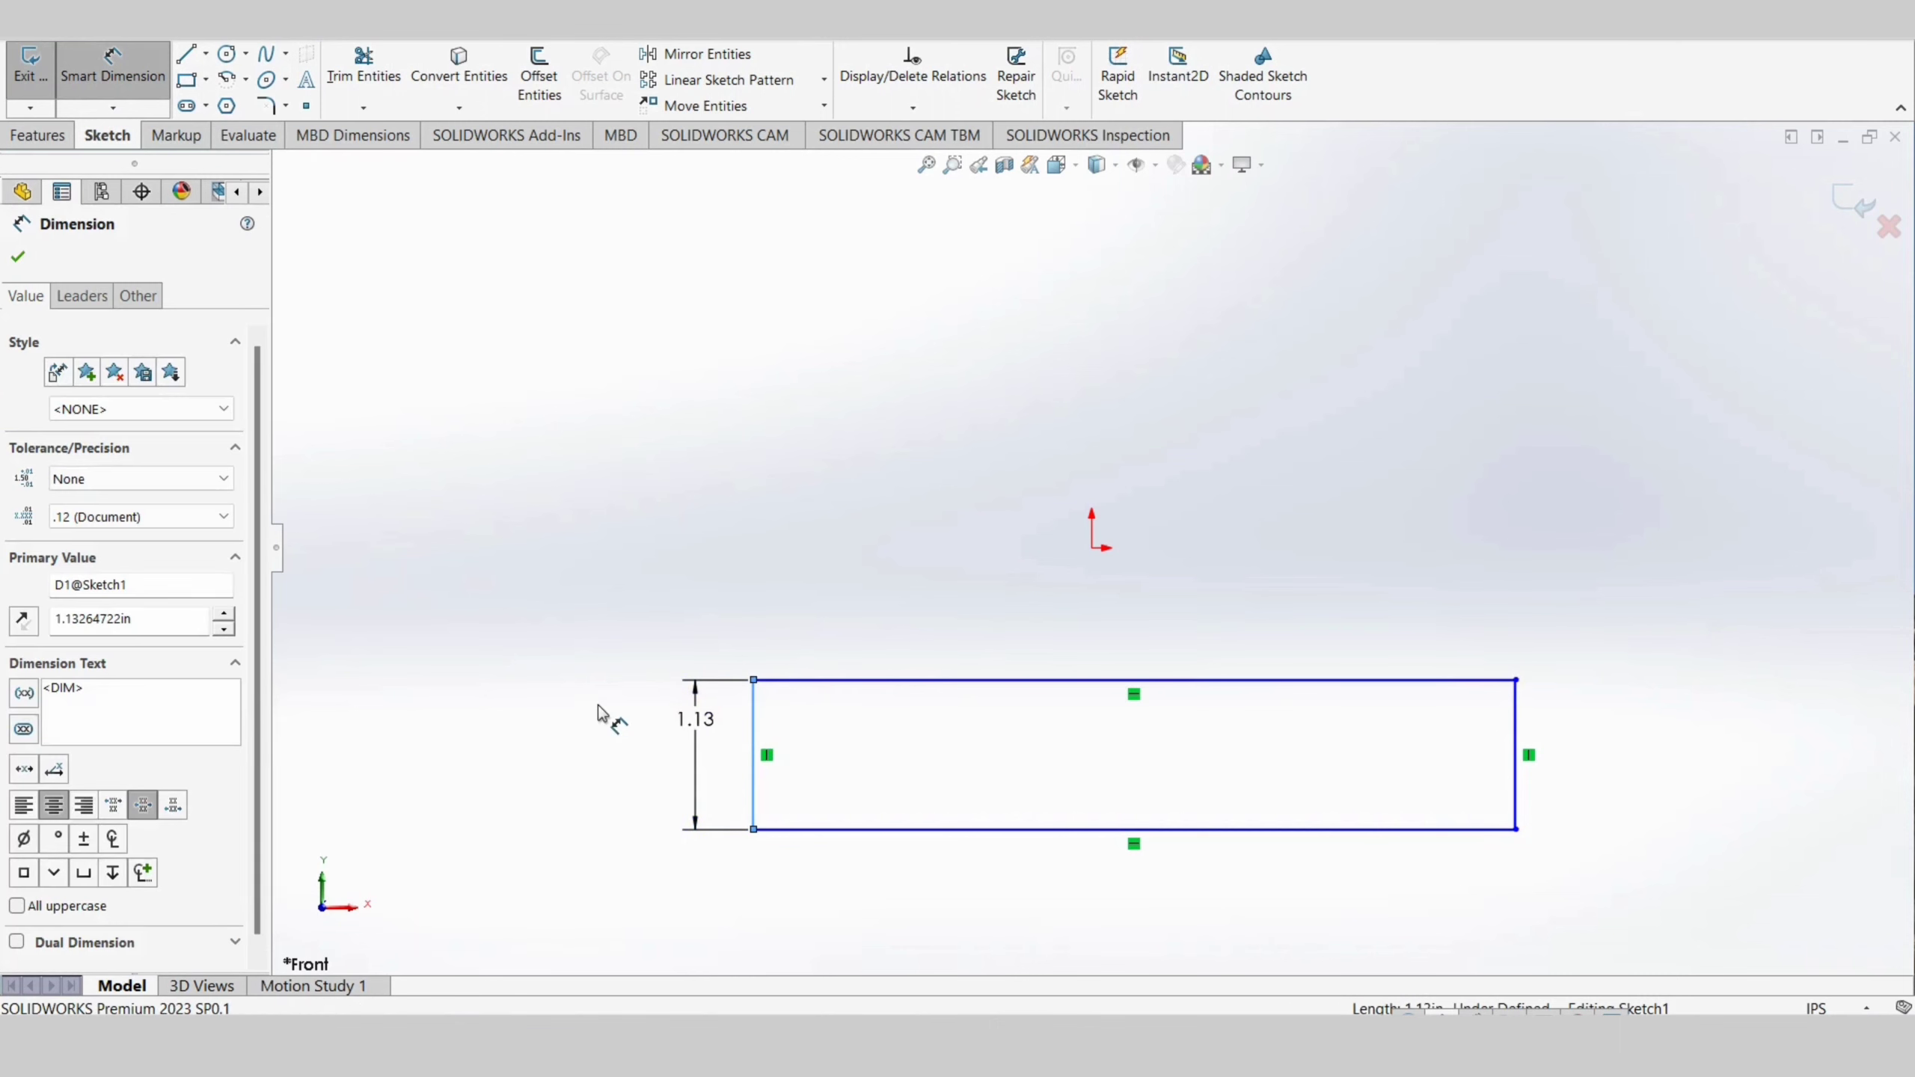
pyautogui.write('9')
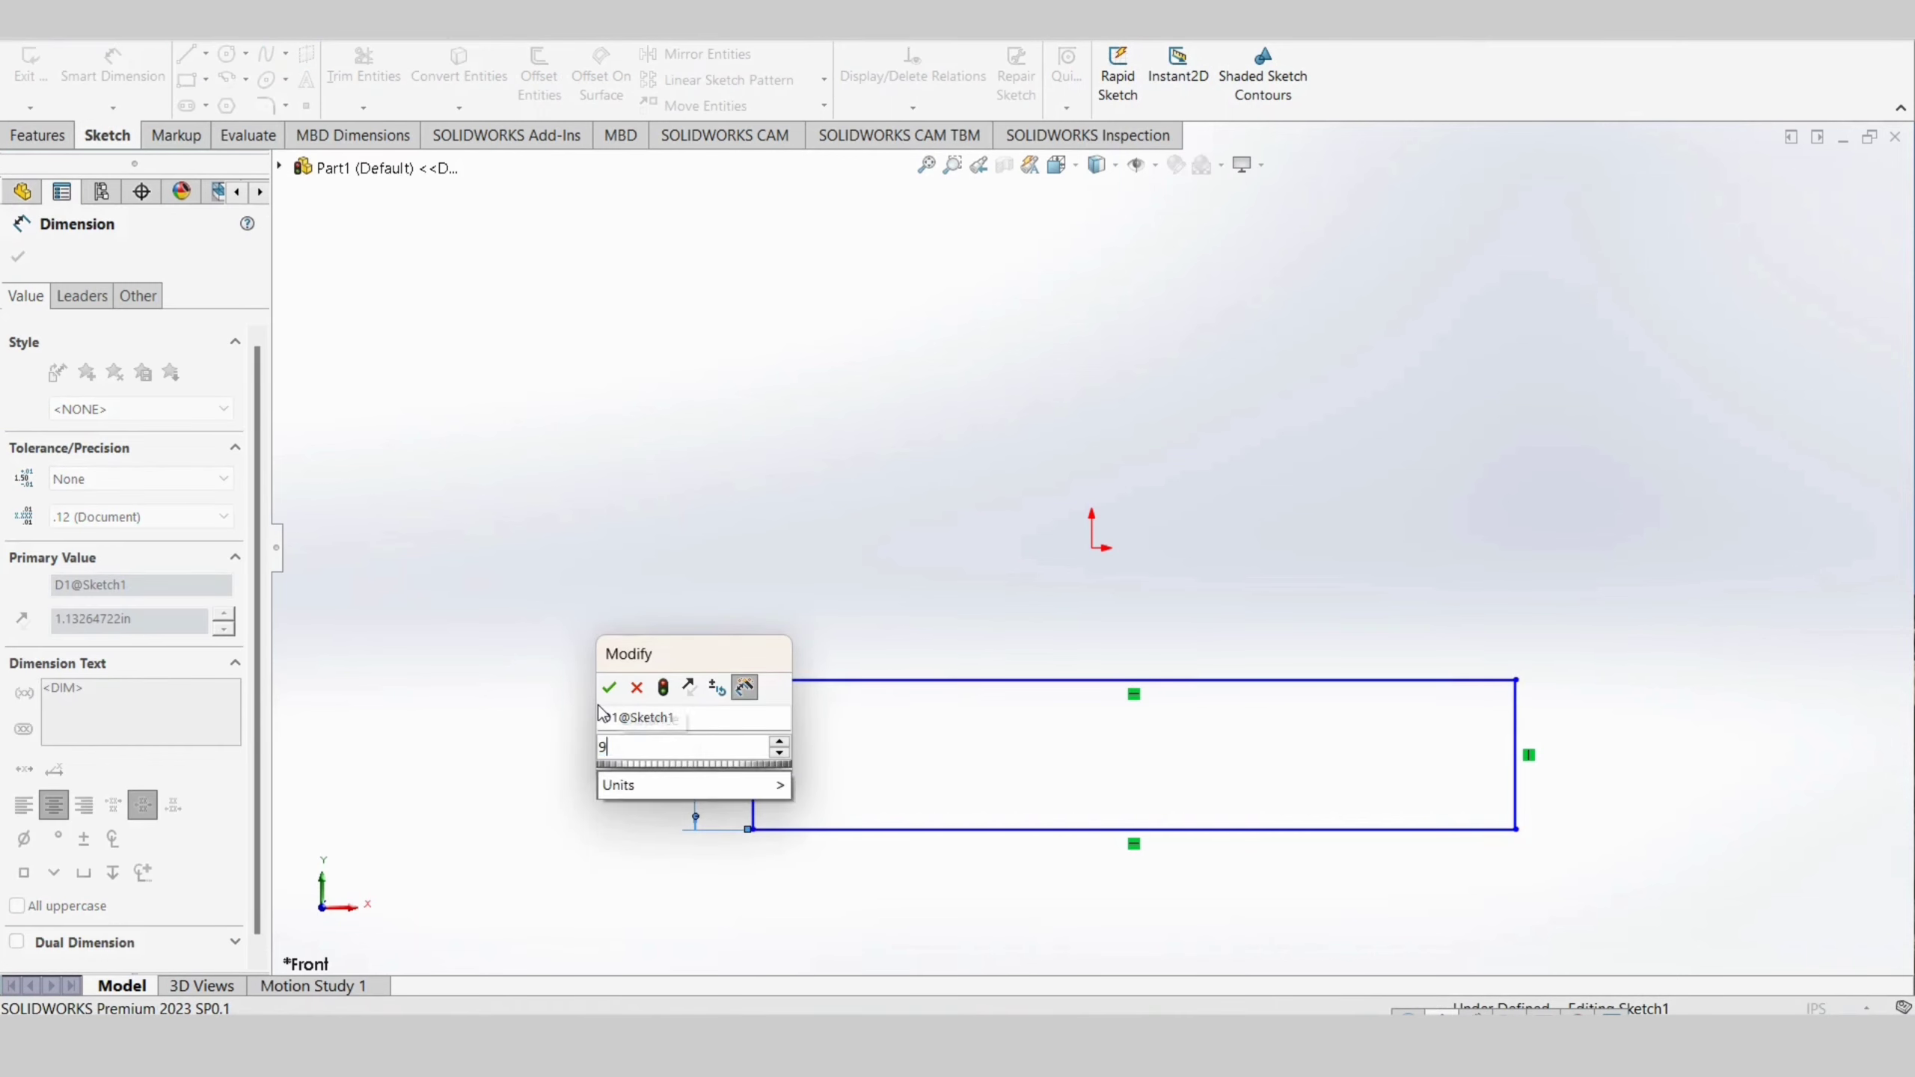
pyautogui.press('Return')
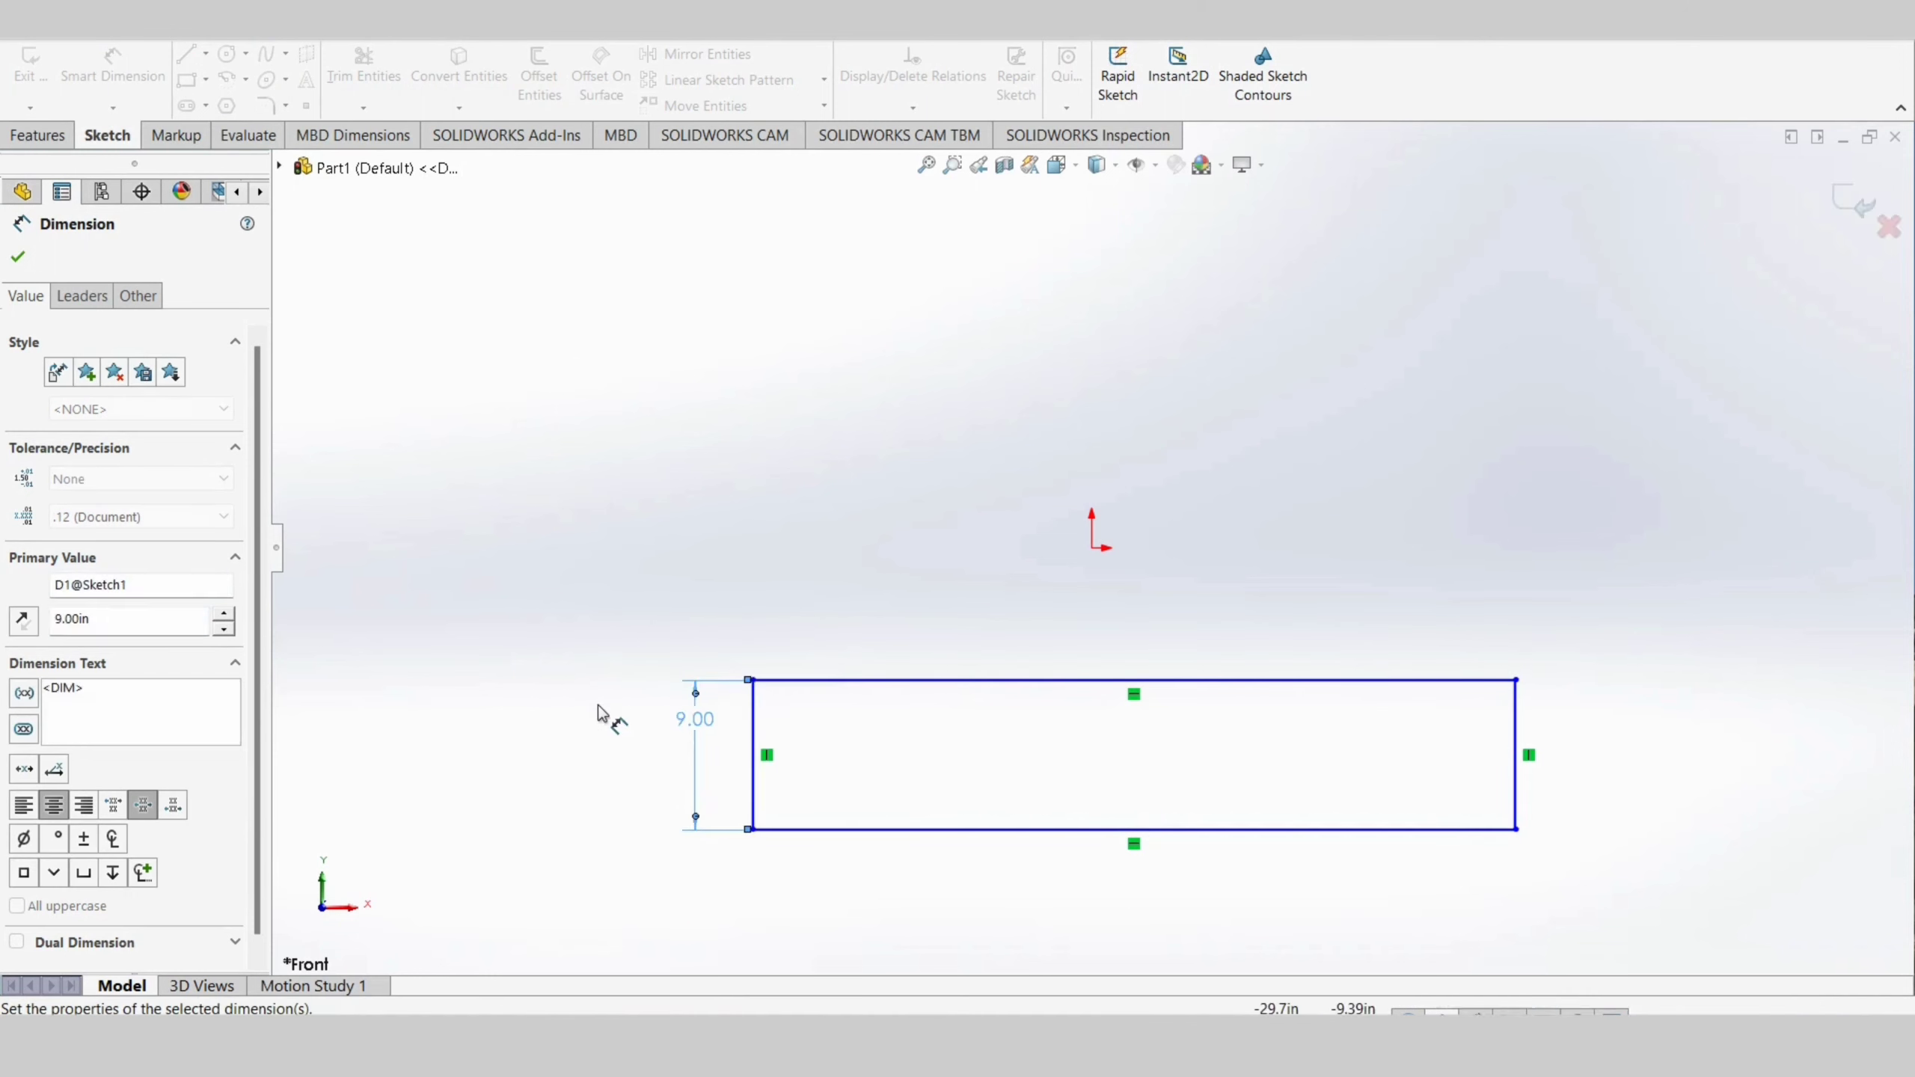
# Dimension the rectangle's upper edge and set its length to 75 in
pyautogui.click(843, 681)
pyautogui.click(840, 609)
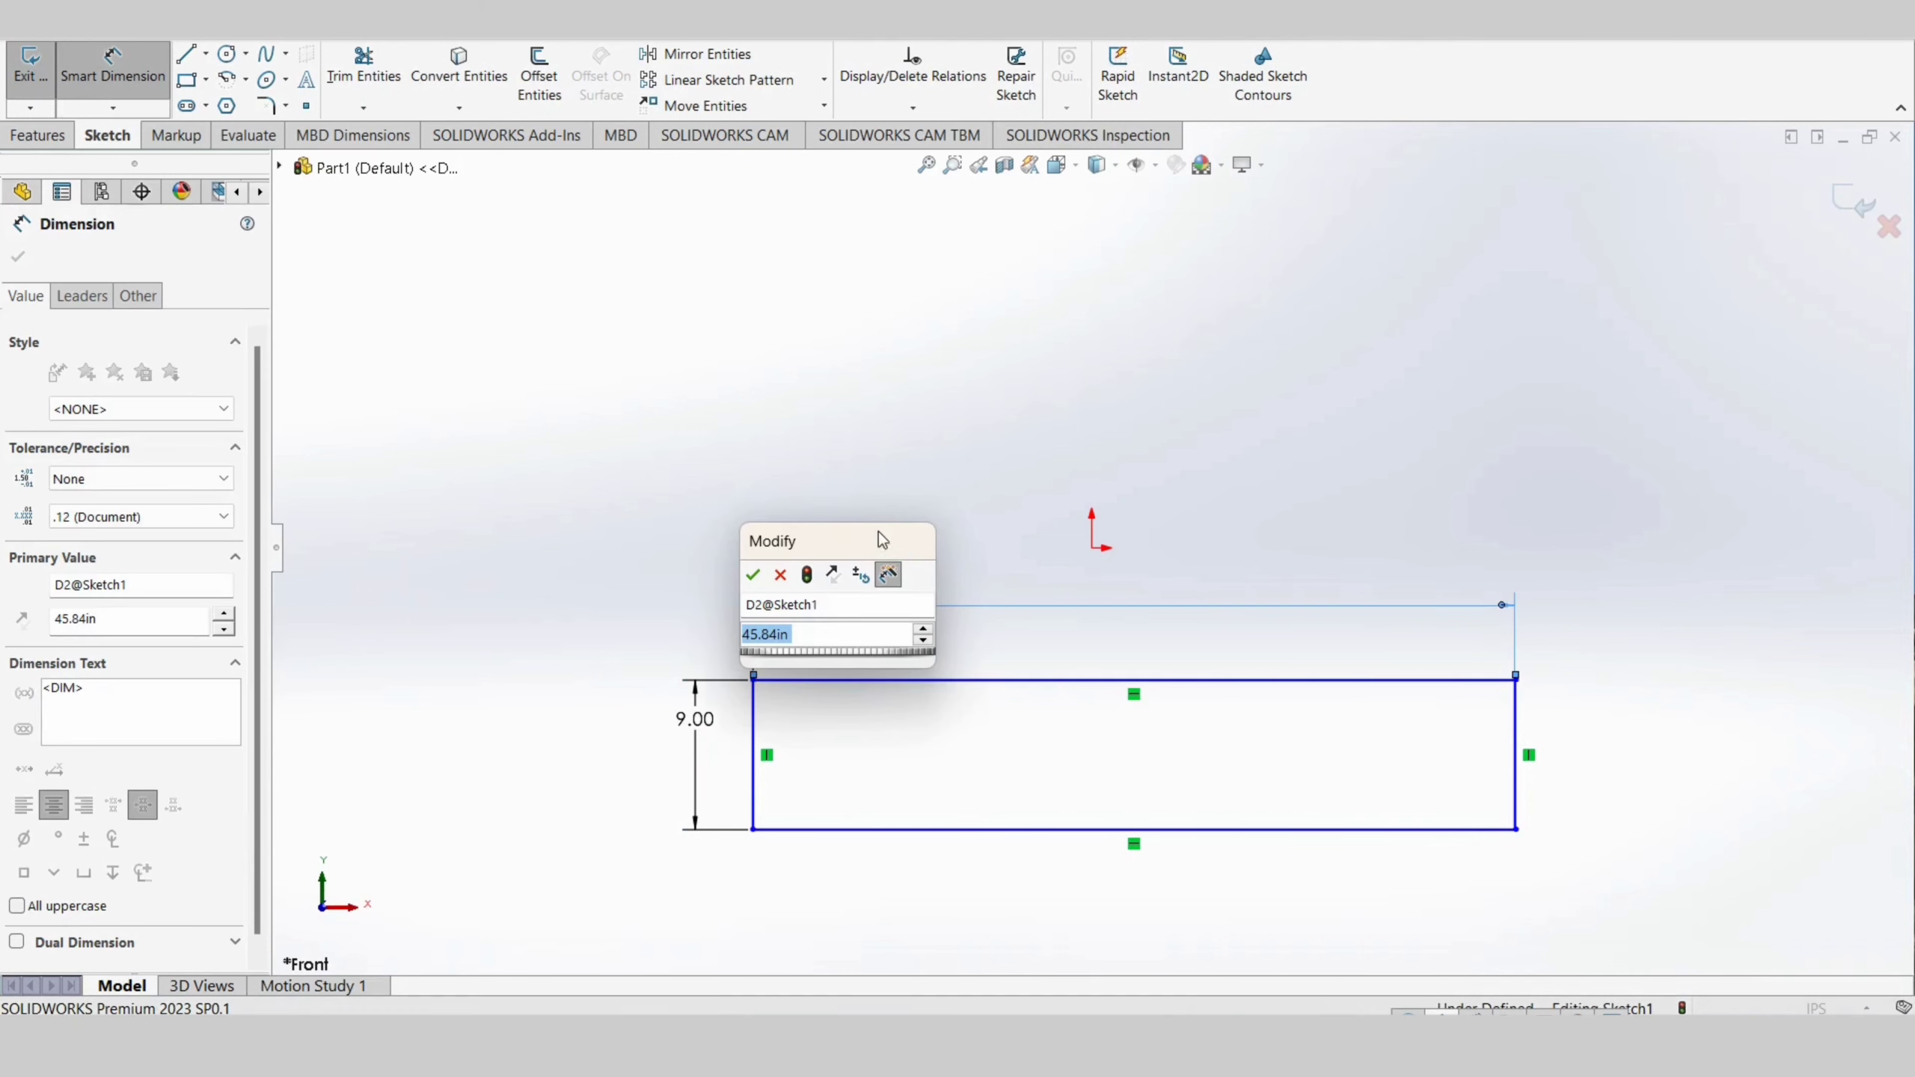
pyautogui.write('75')
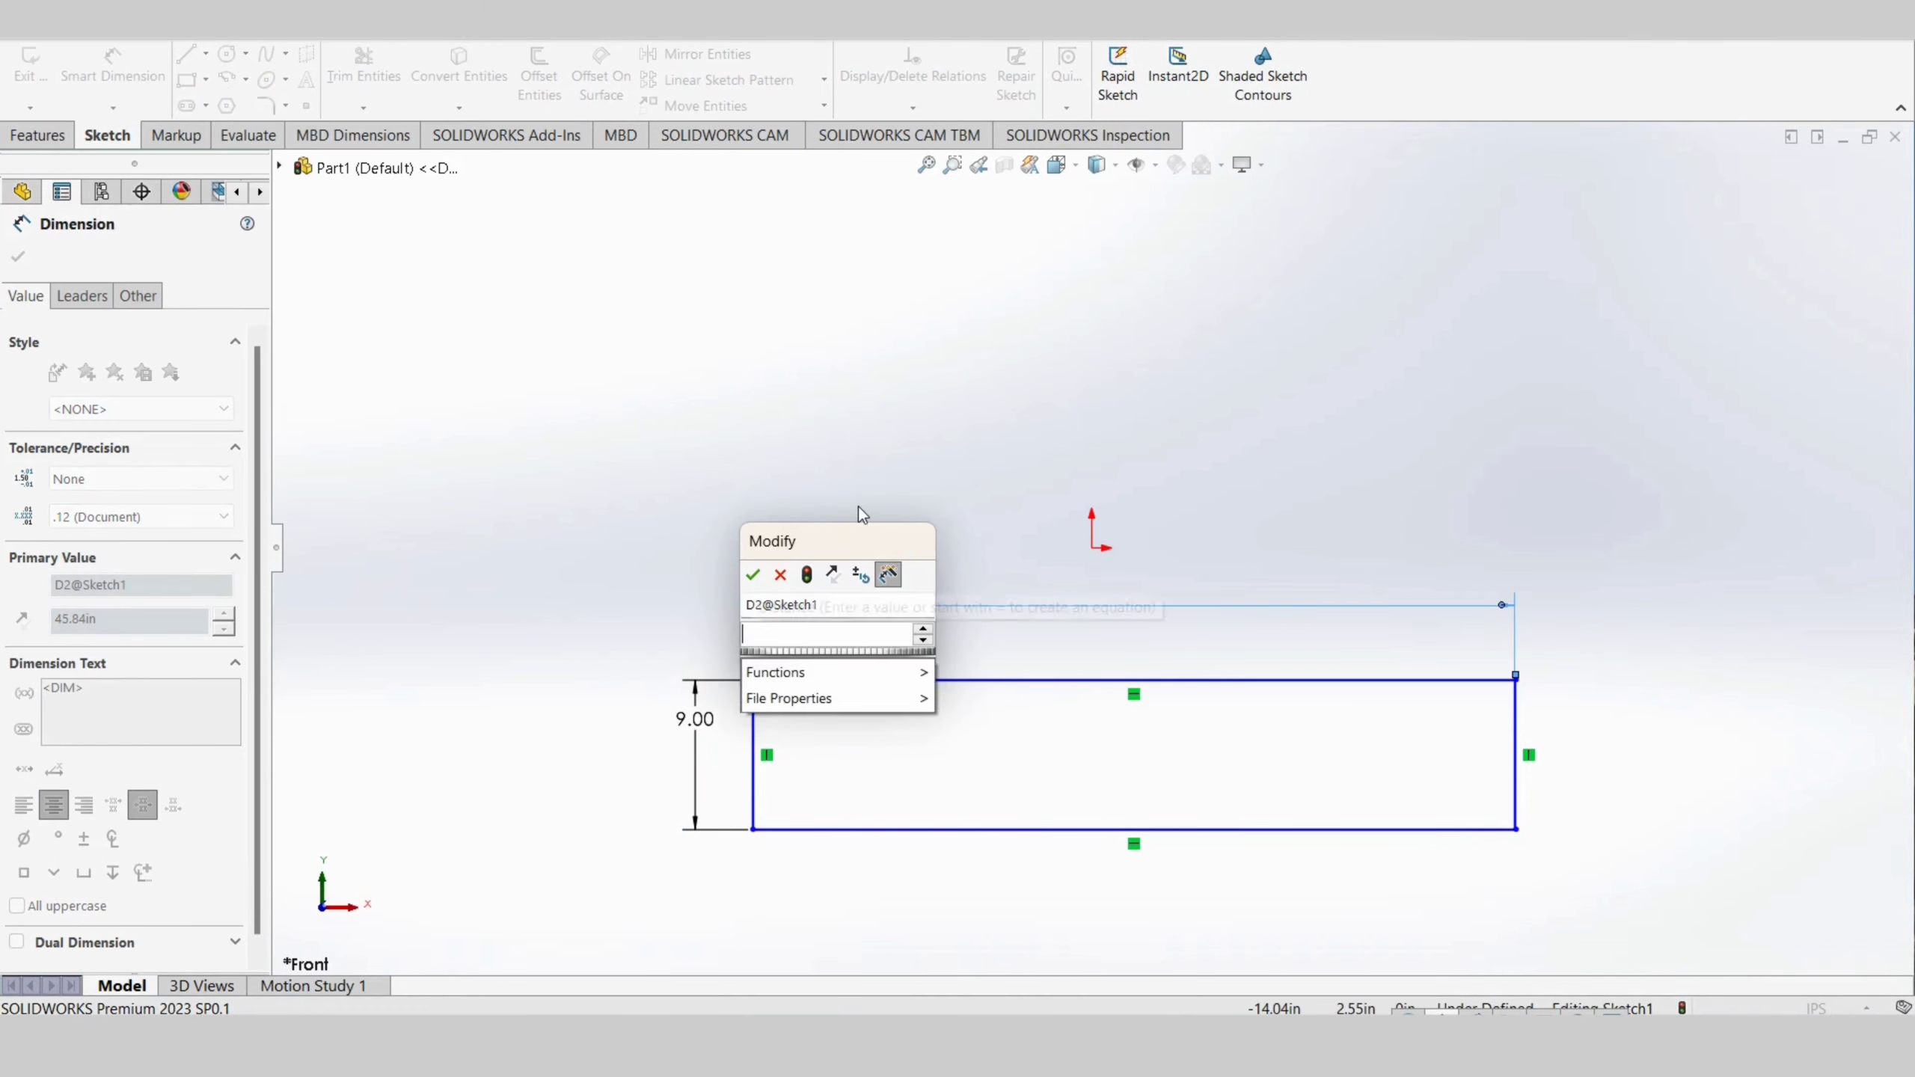
pyautogui.press('Return')
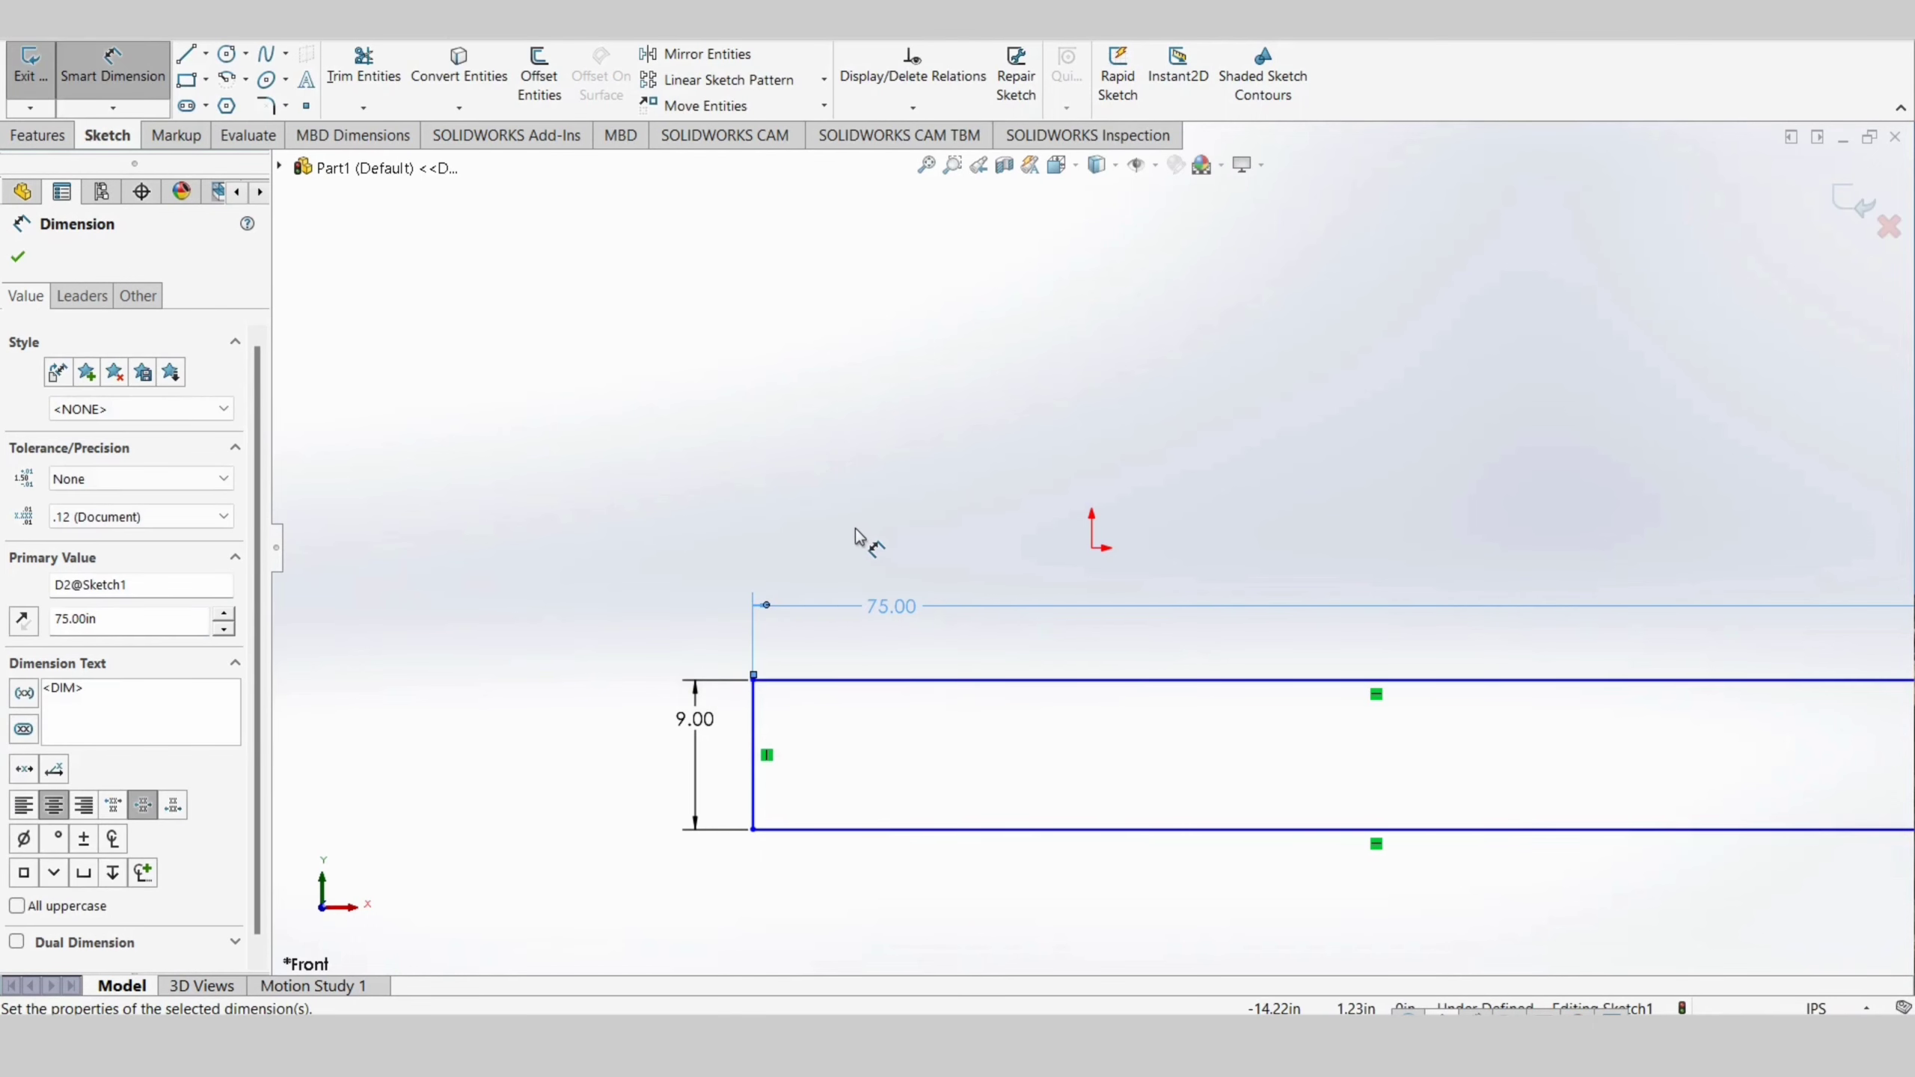
pyautogui.scroll(-1, 856, 529)
pyautogui.scroll(1, 856, 529)
pyautogui.press('z')
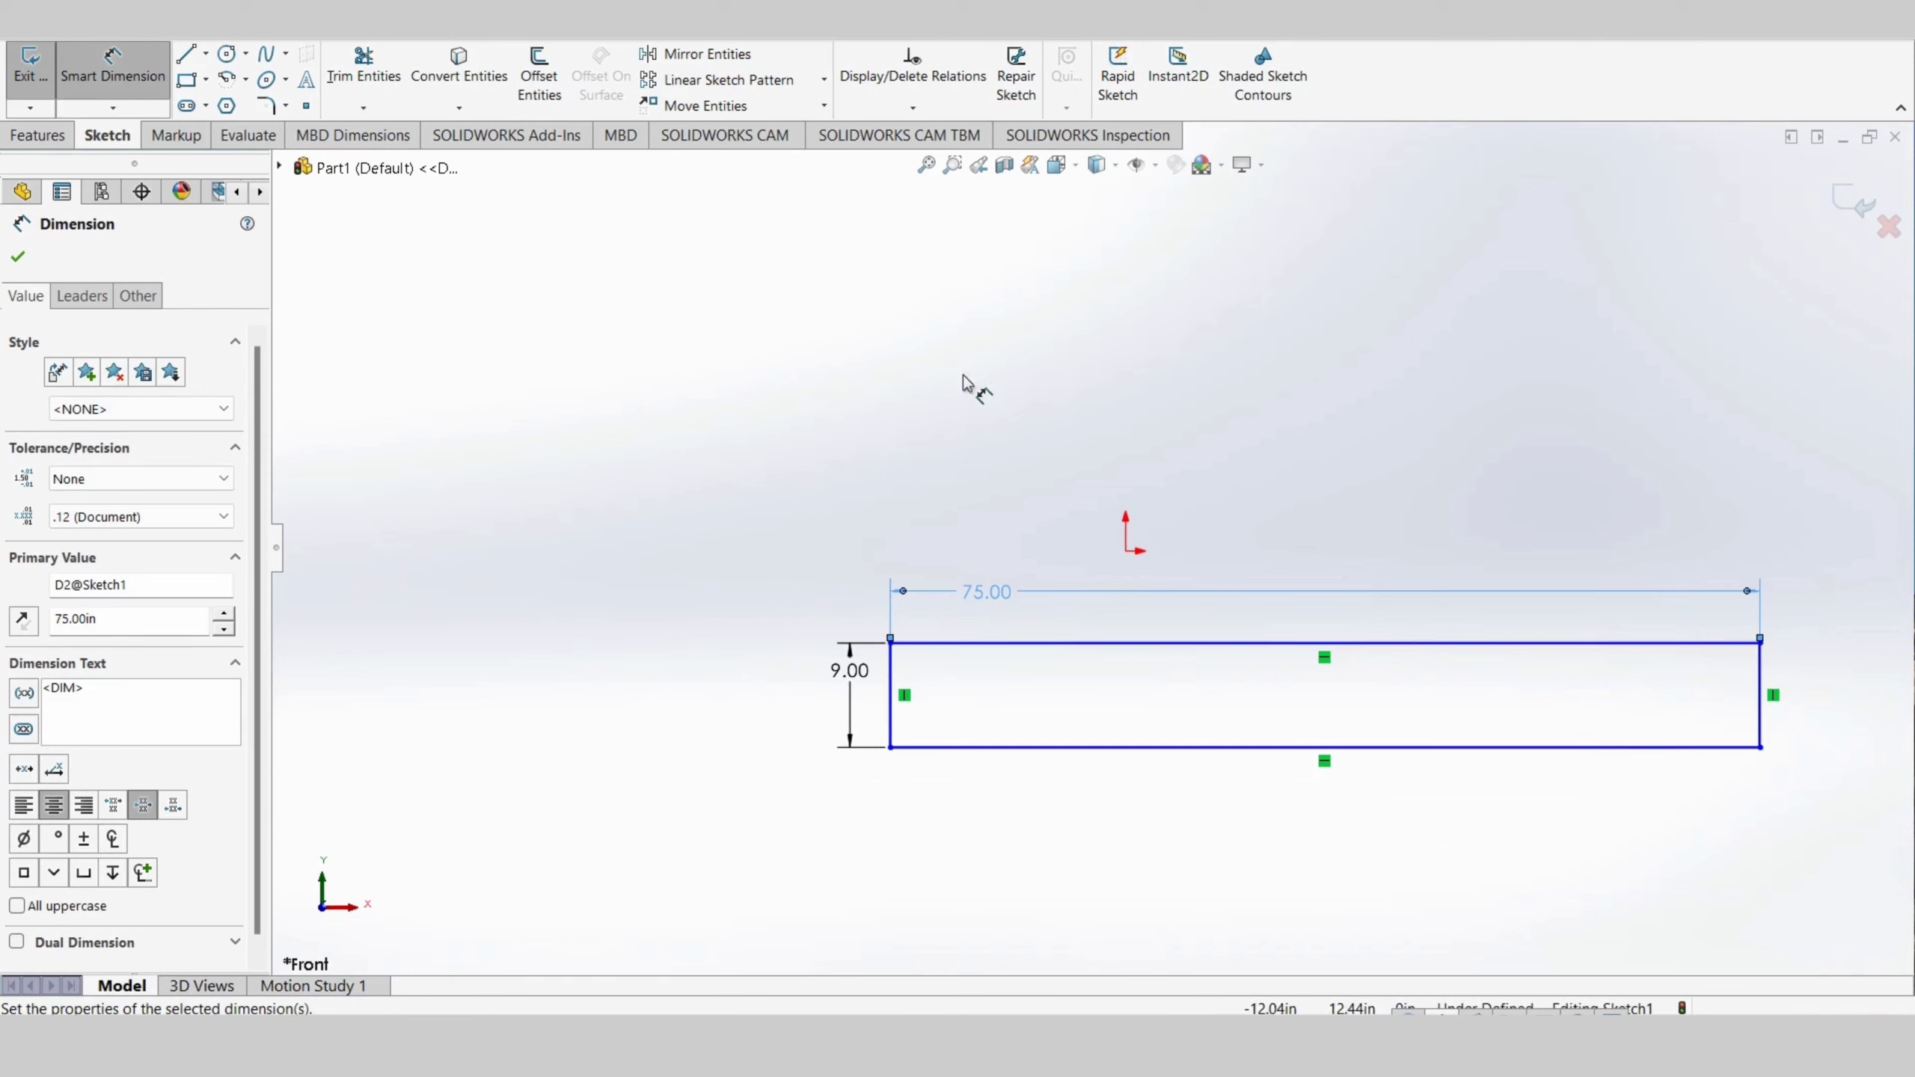
pyautogui.click(934, 171)
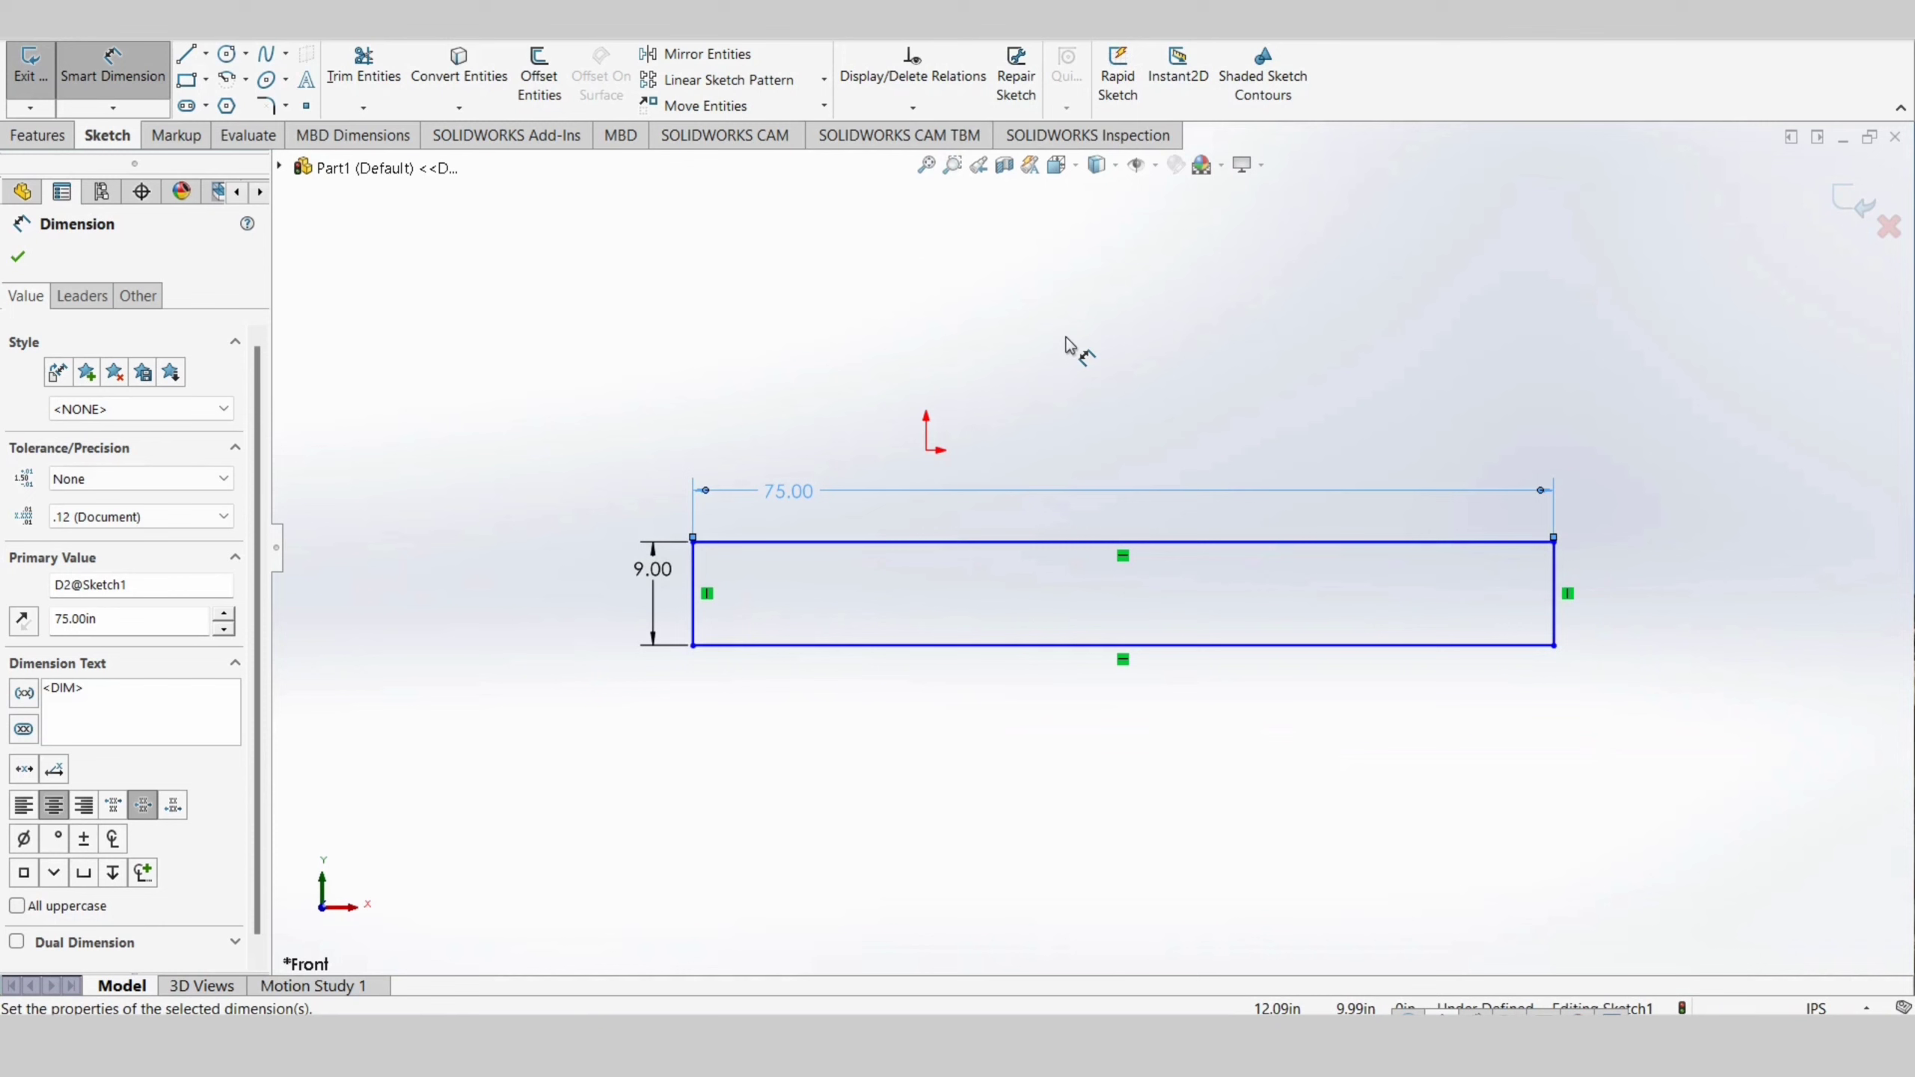
pyautogui.press('Escape')
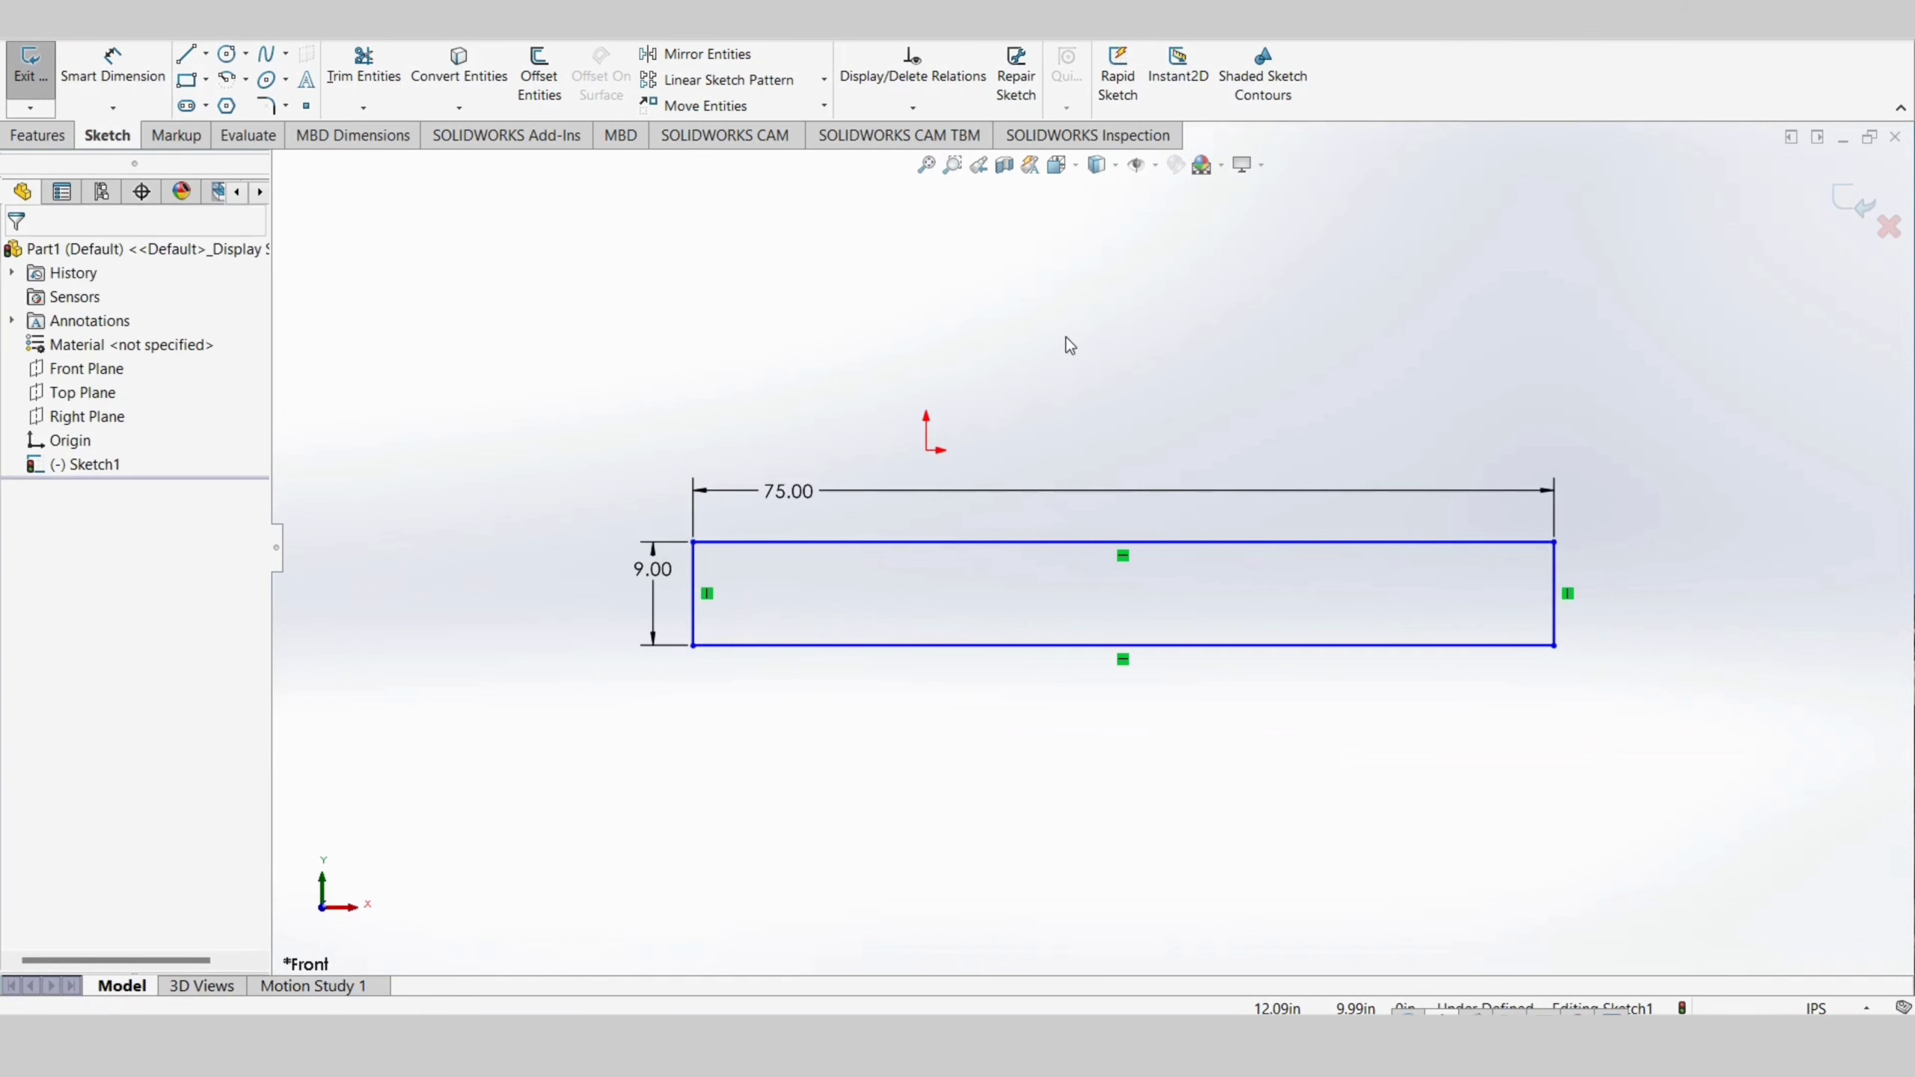
# Sketch two concentric circles vertically aligned above the rectangle's upper-edge midpoint, with radii of about 12.9 in and 23.9 in
pyautogui.rightClick(1023, 308)
pyautogui.moveTo(1226, 348)
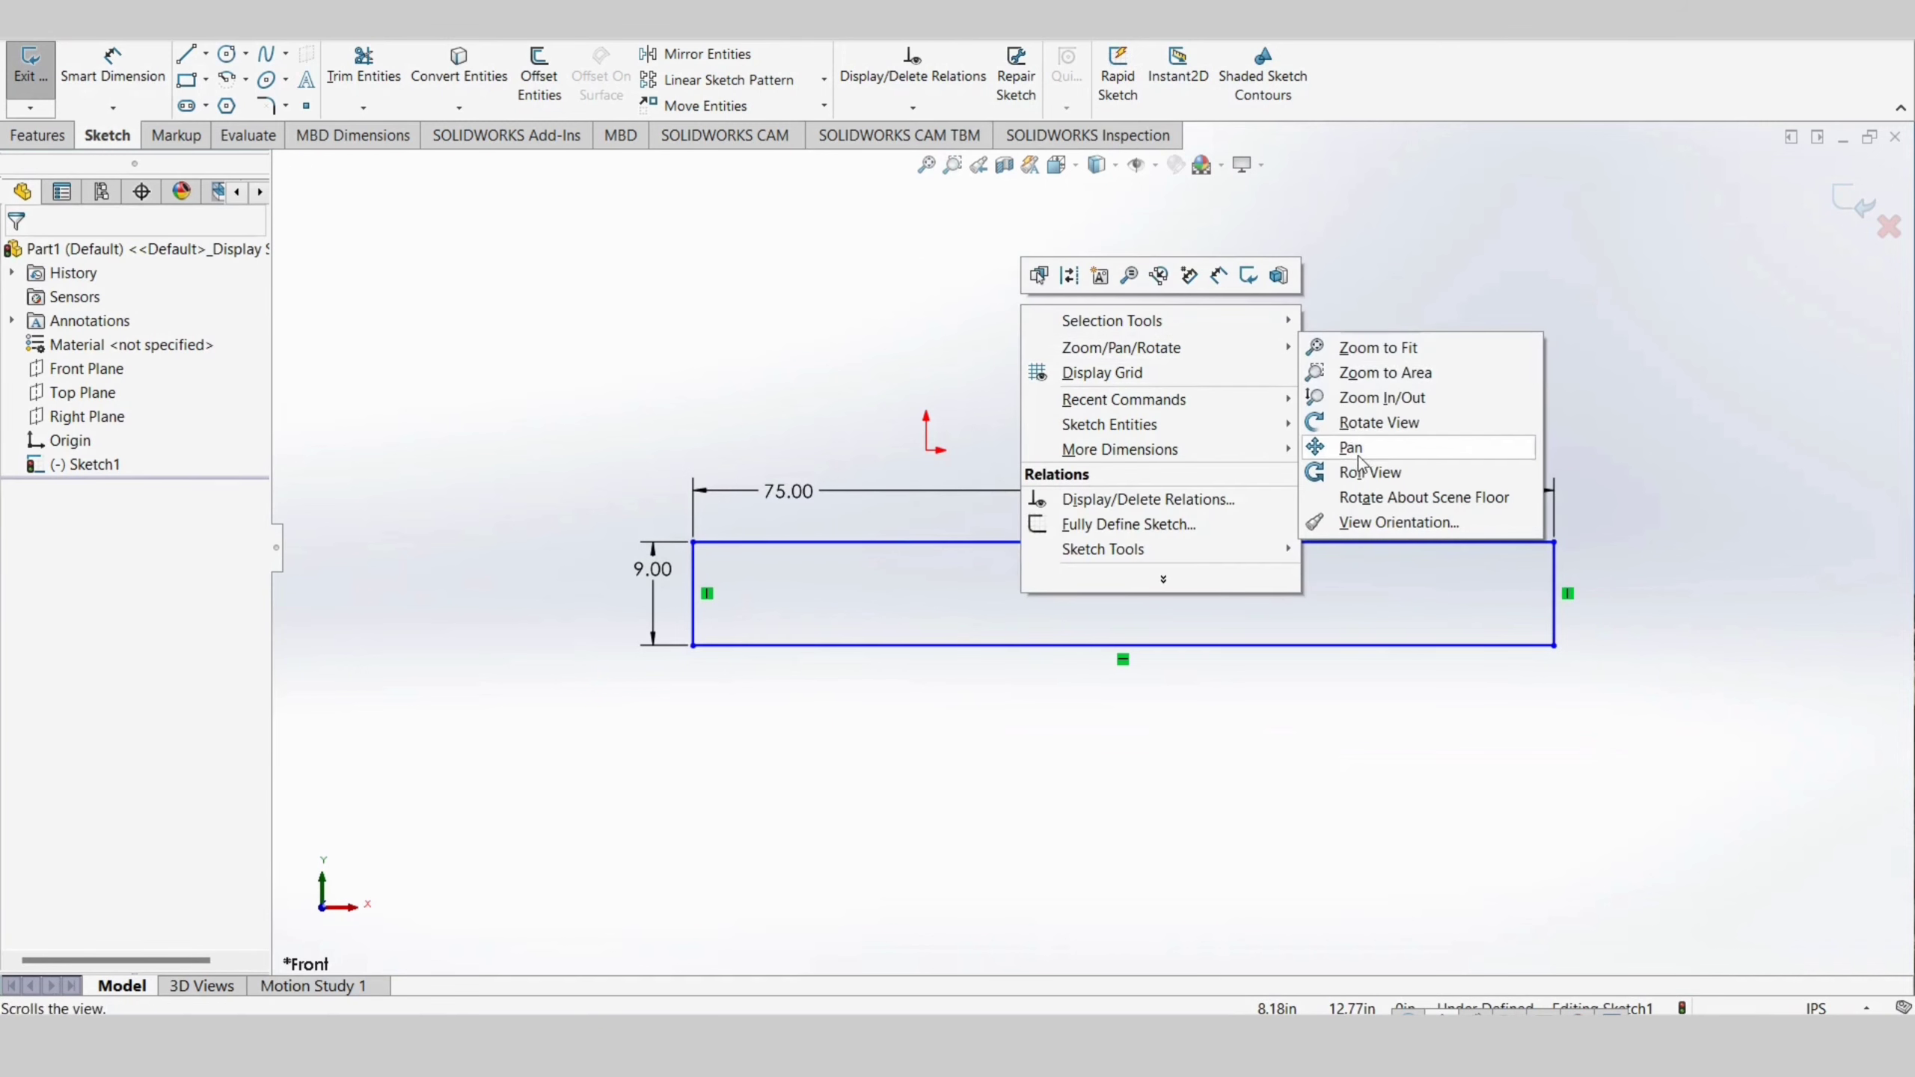
pyautogui.click(1361, 453)
pyautogui.moveTo(1107, 326); pyautogui.dragTo(1087, 575)
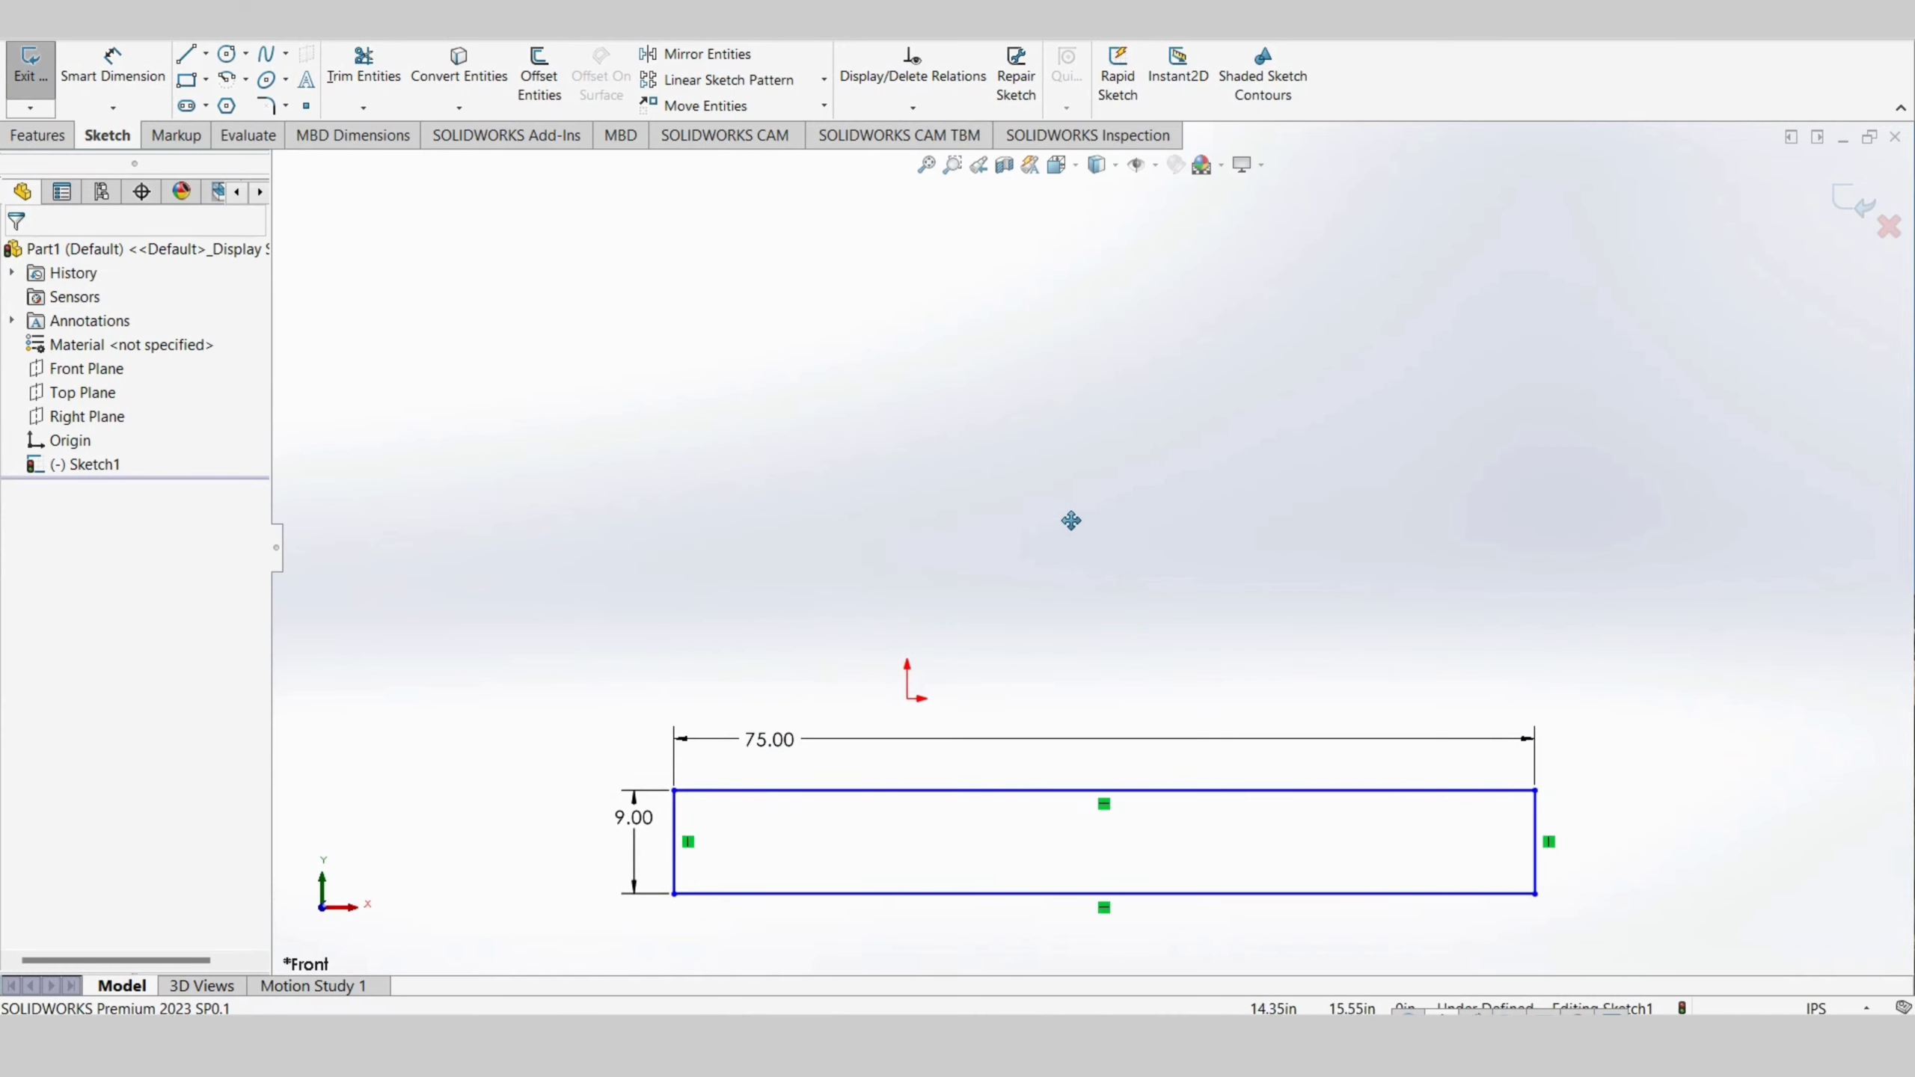
pyautogui.click(227, 58)
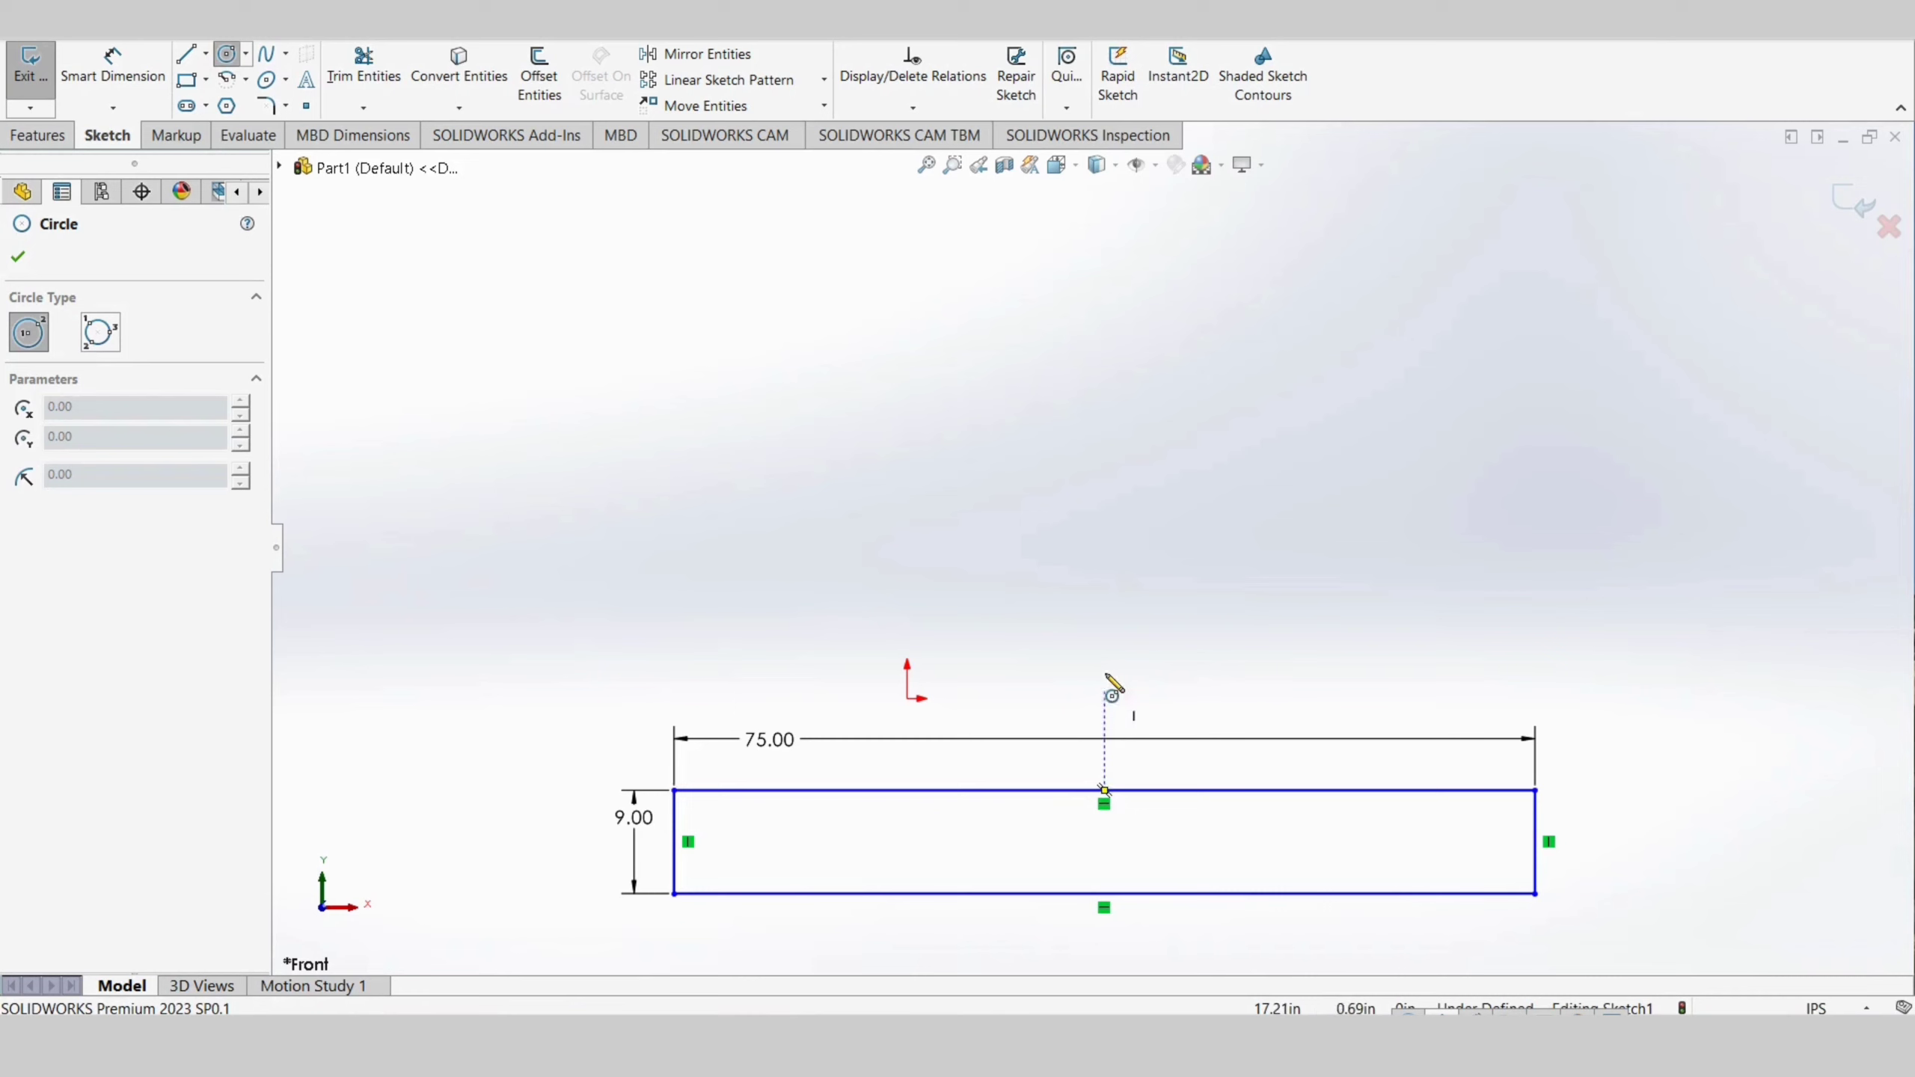
pyautogui.click(1105, 393)
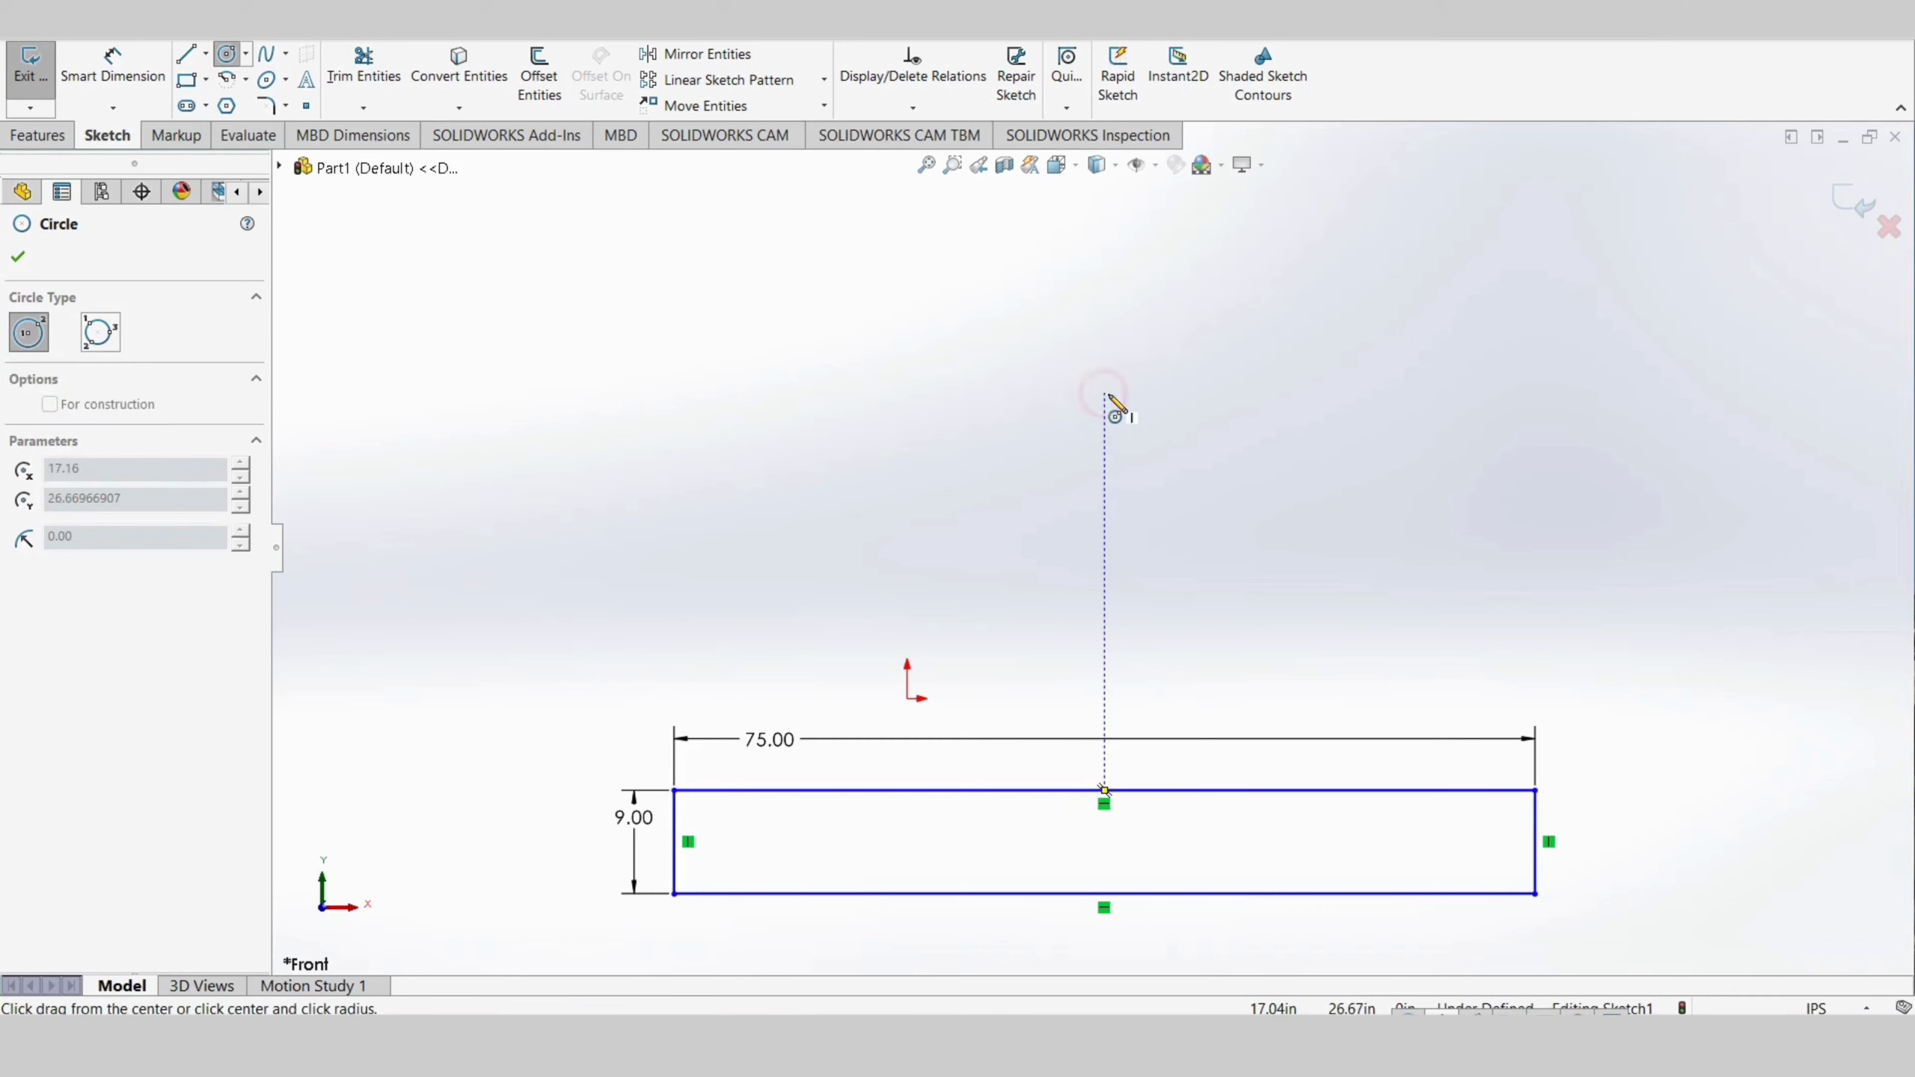
pyautogui.click(1197, 455)
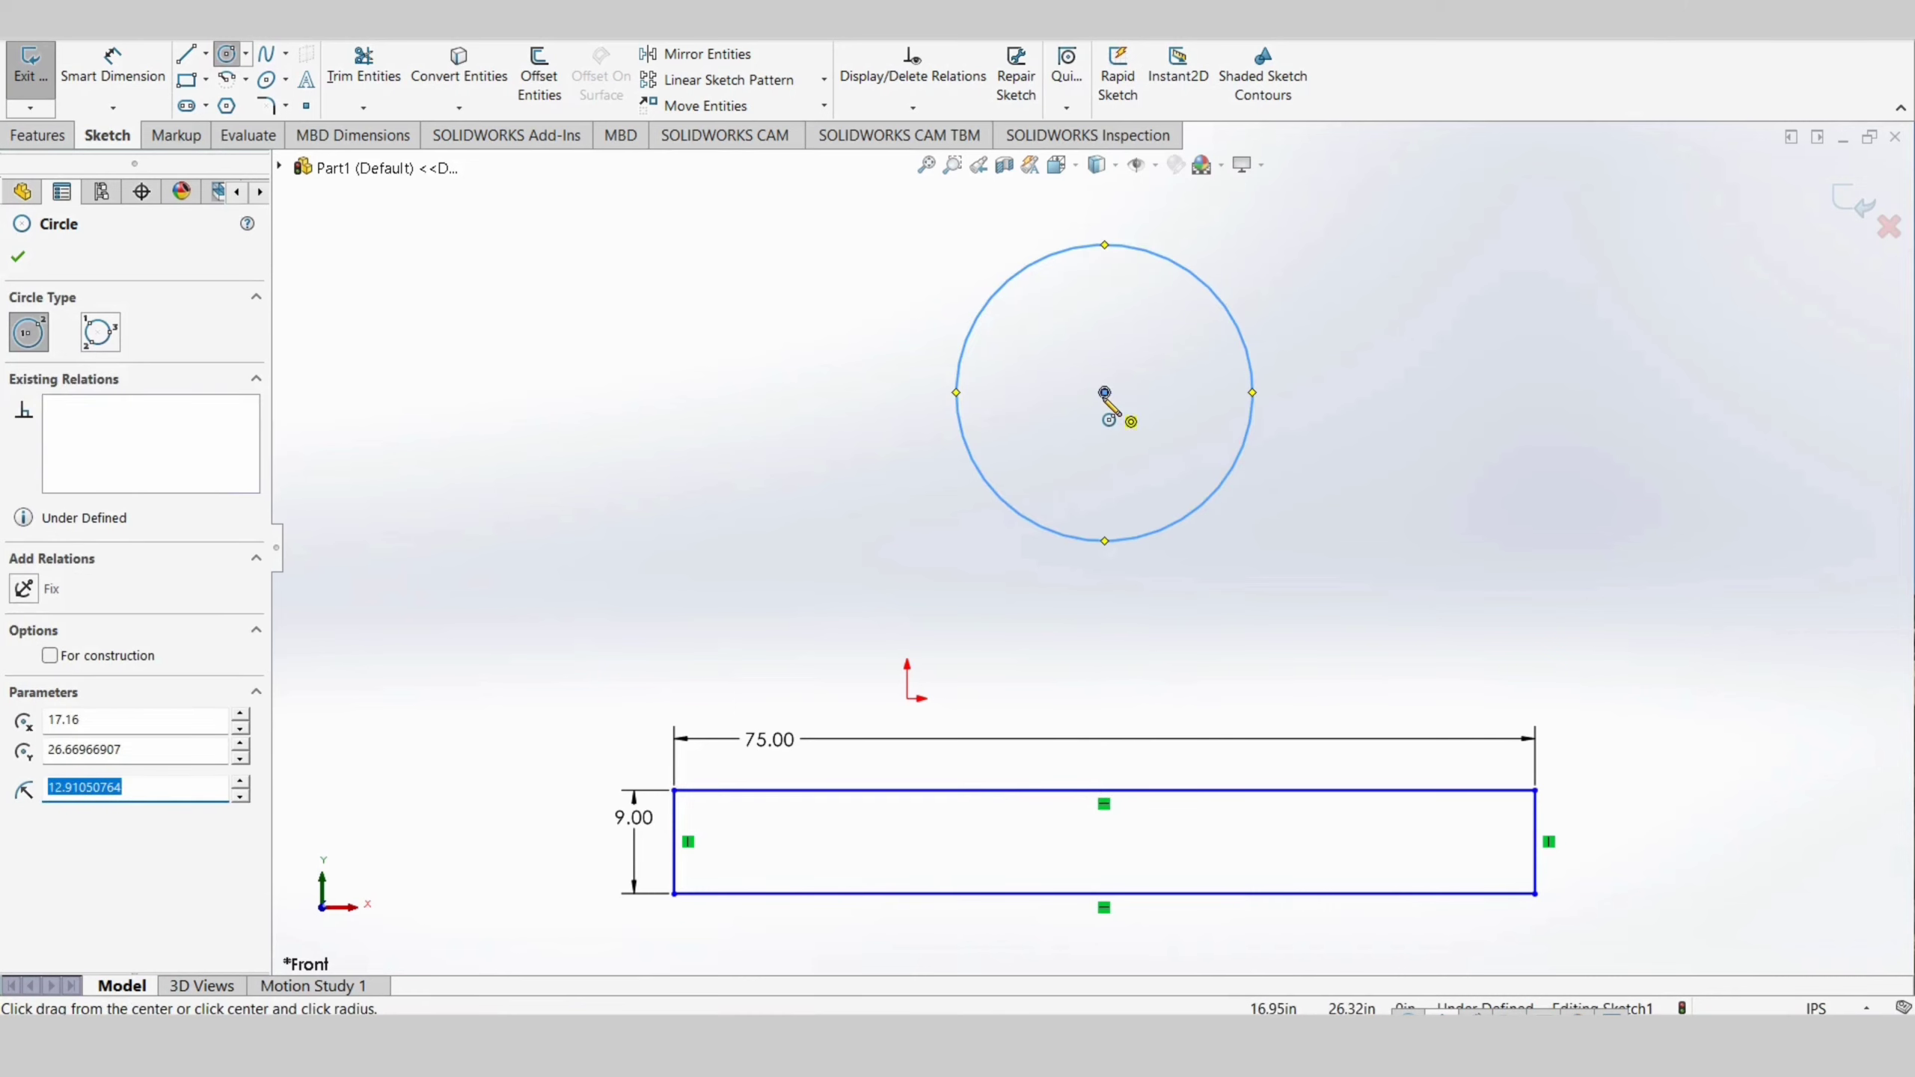
pyautogui.click(1106, 392)
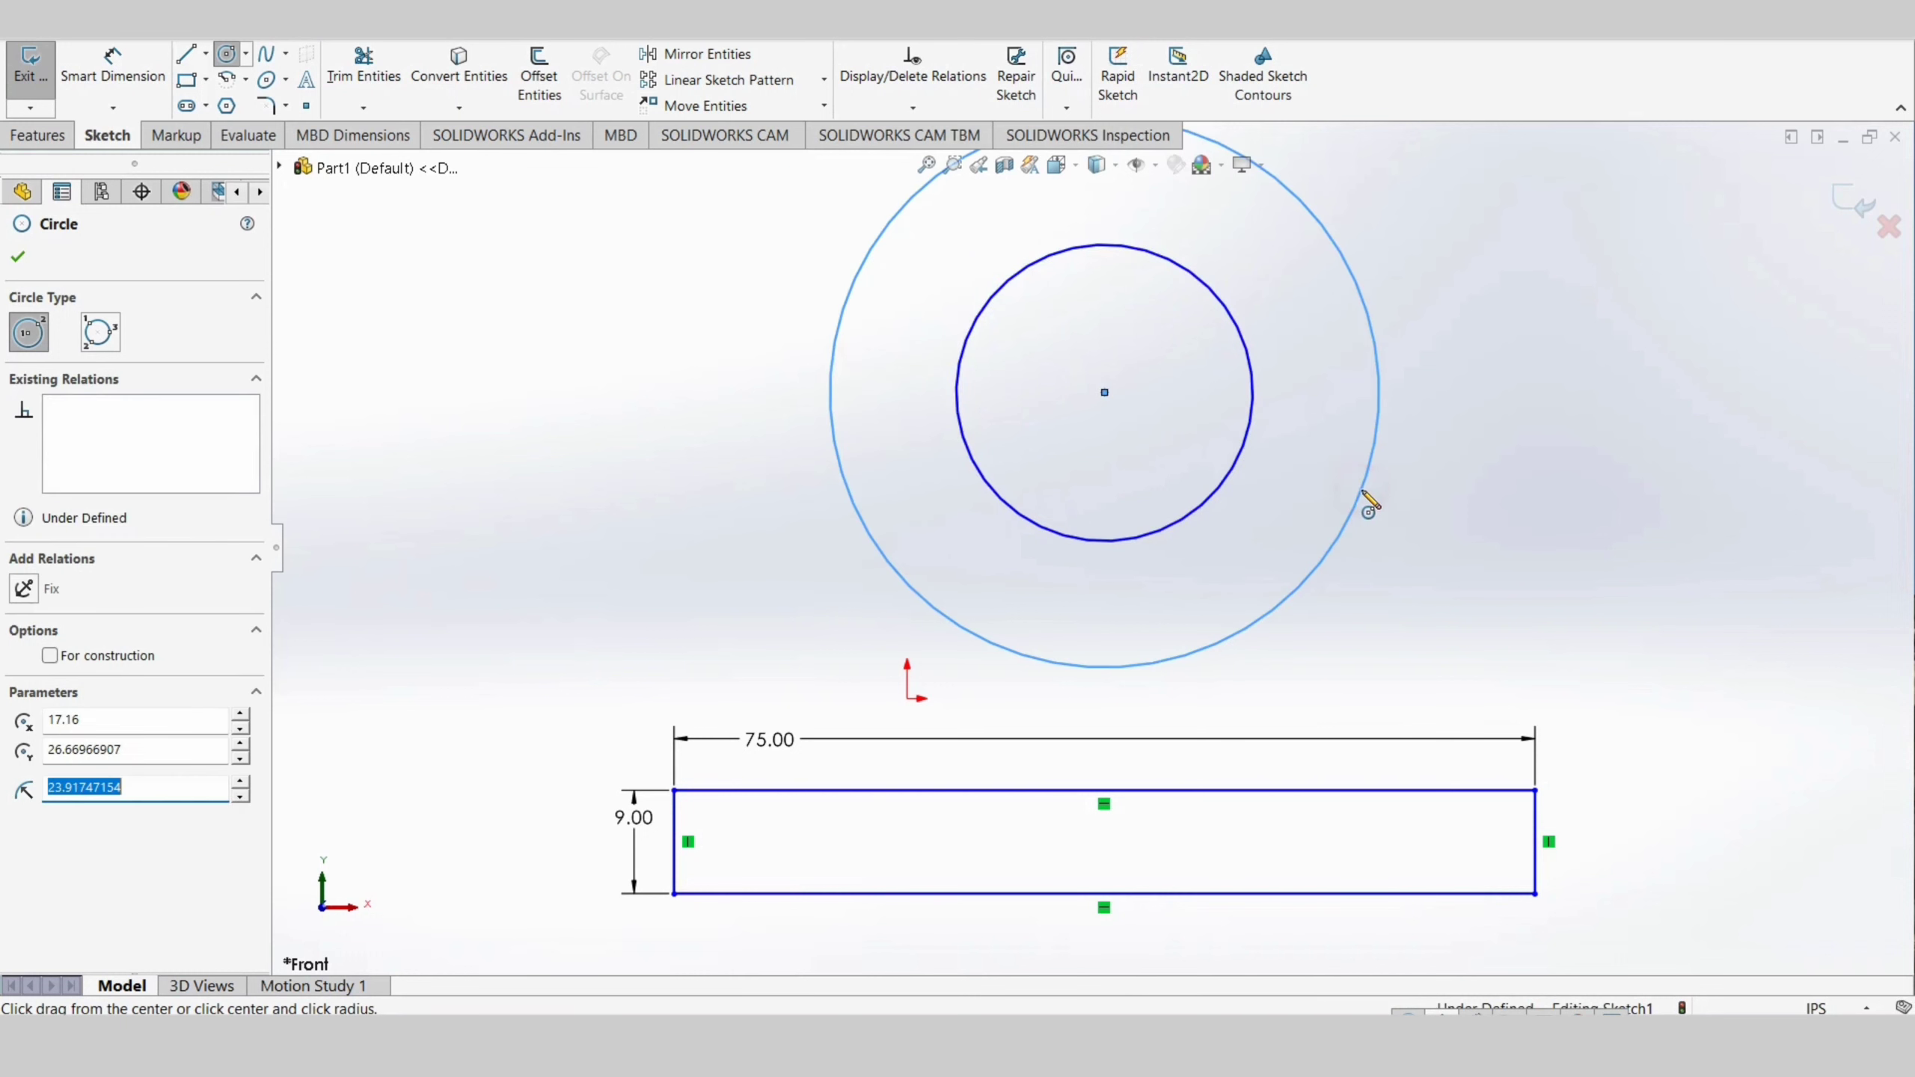
pyautogui.click(1369, 506)
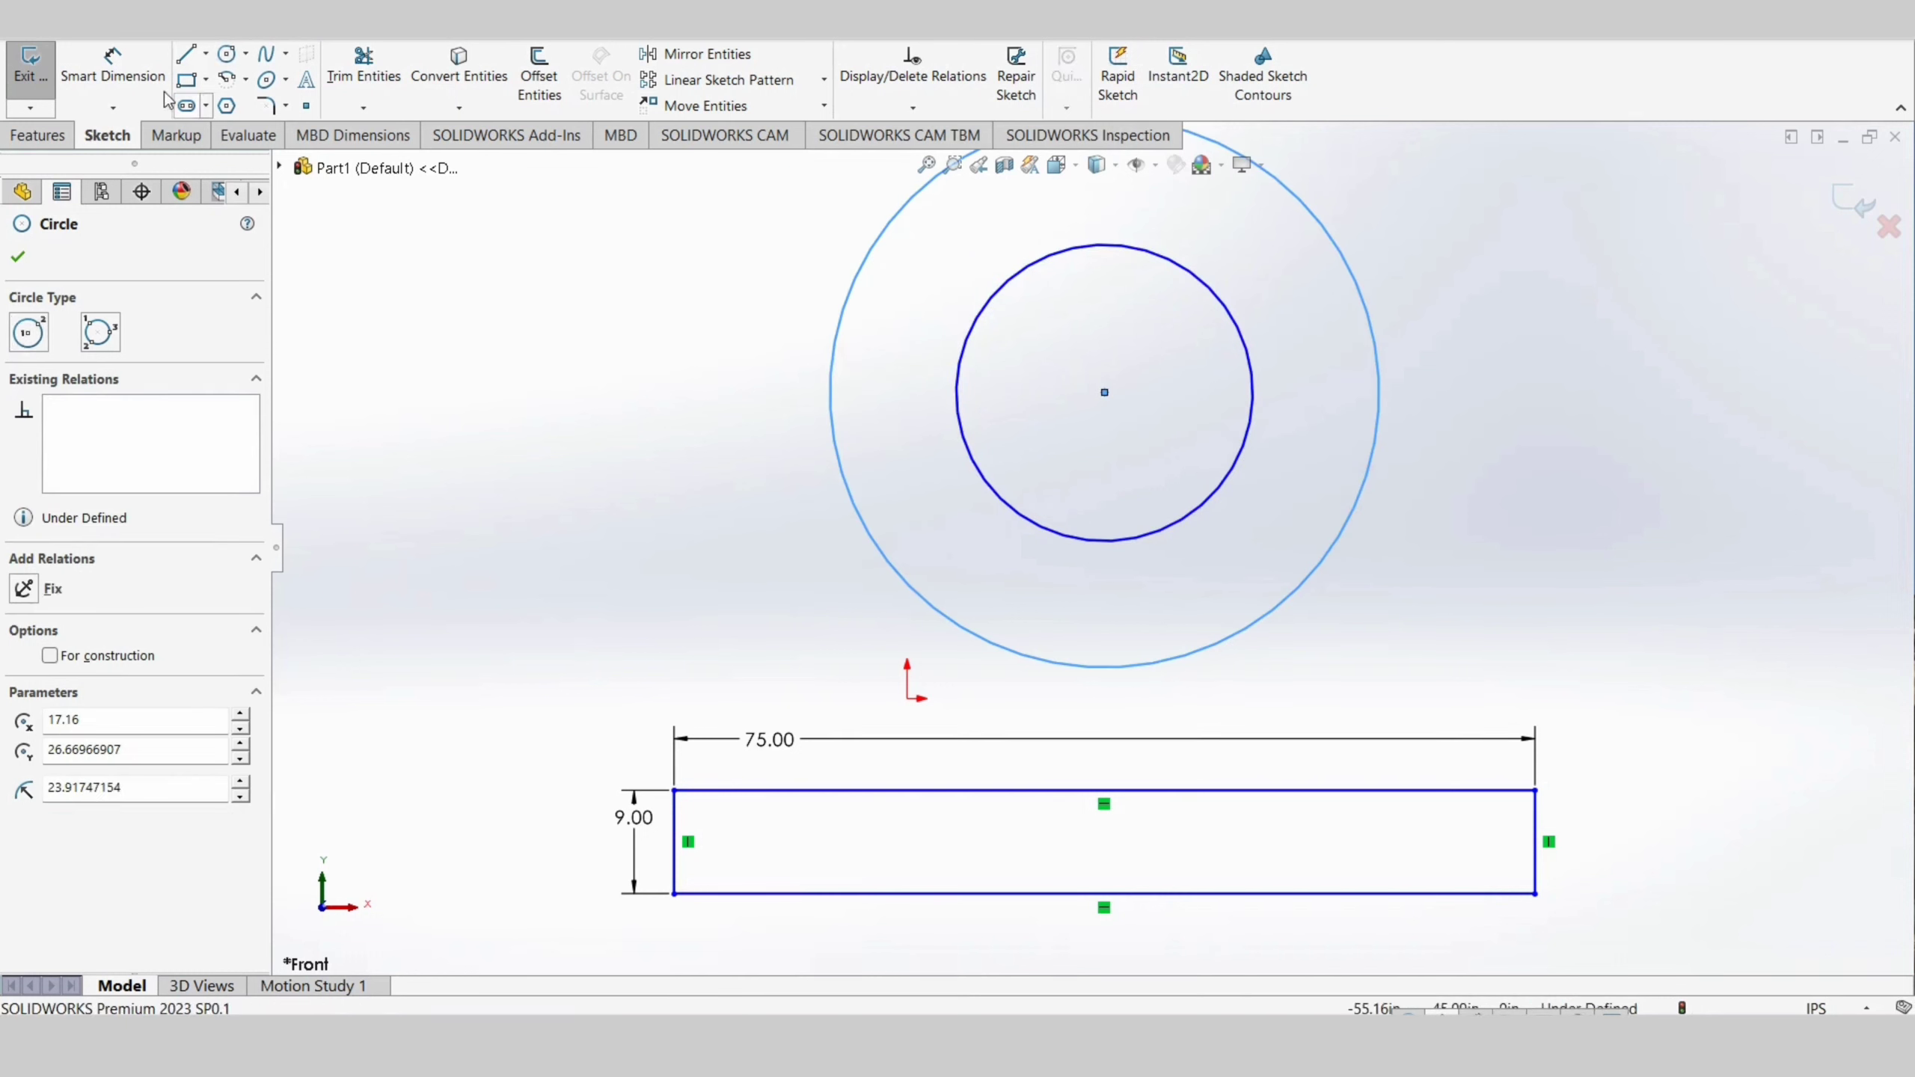
# Set the inner circle's diameter to 30 in and the outer circle's diameter to 46 in
pyautogui.click(117, 68)
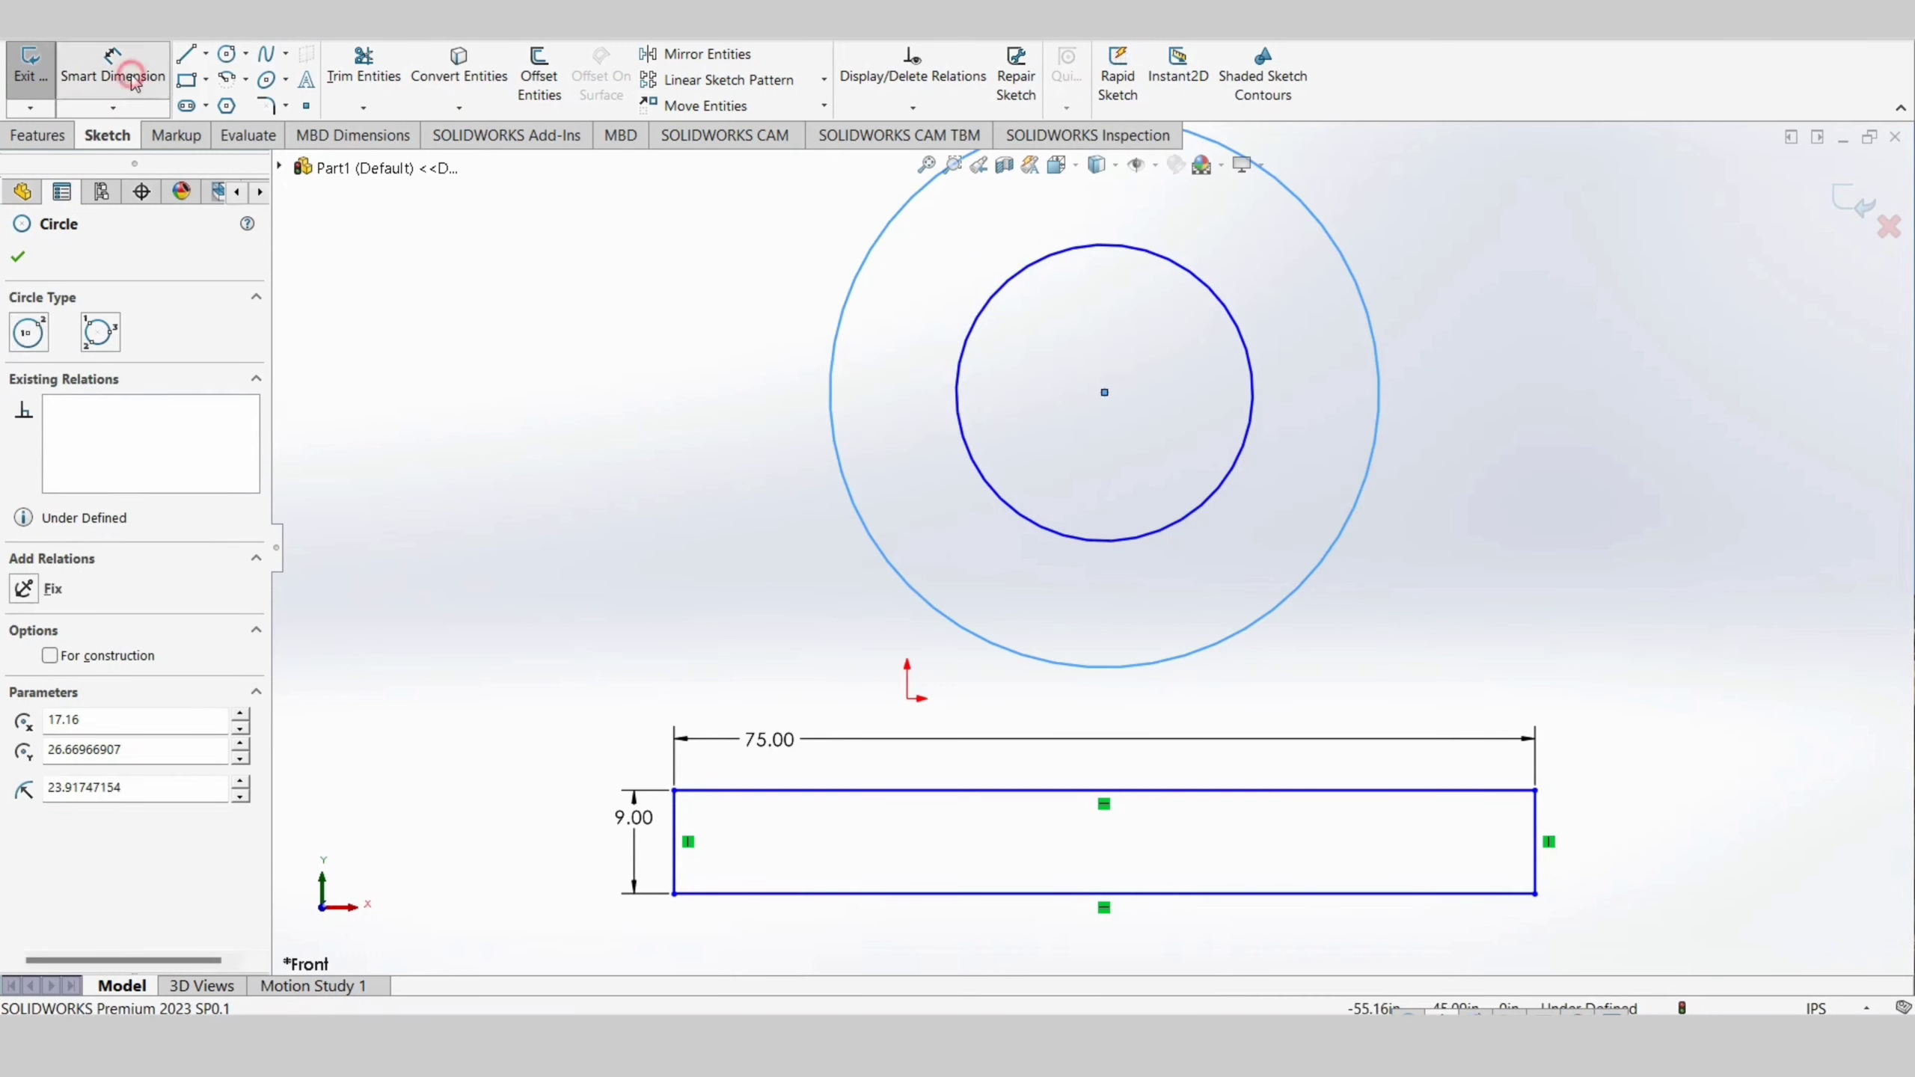
pyautogui.click(964, 445)
pyautogui.click(774, 441)
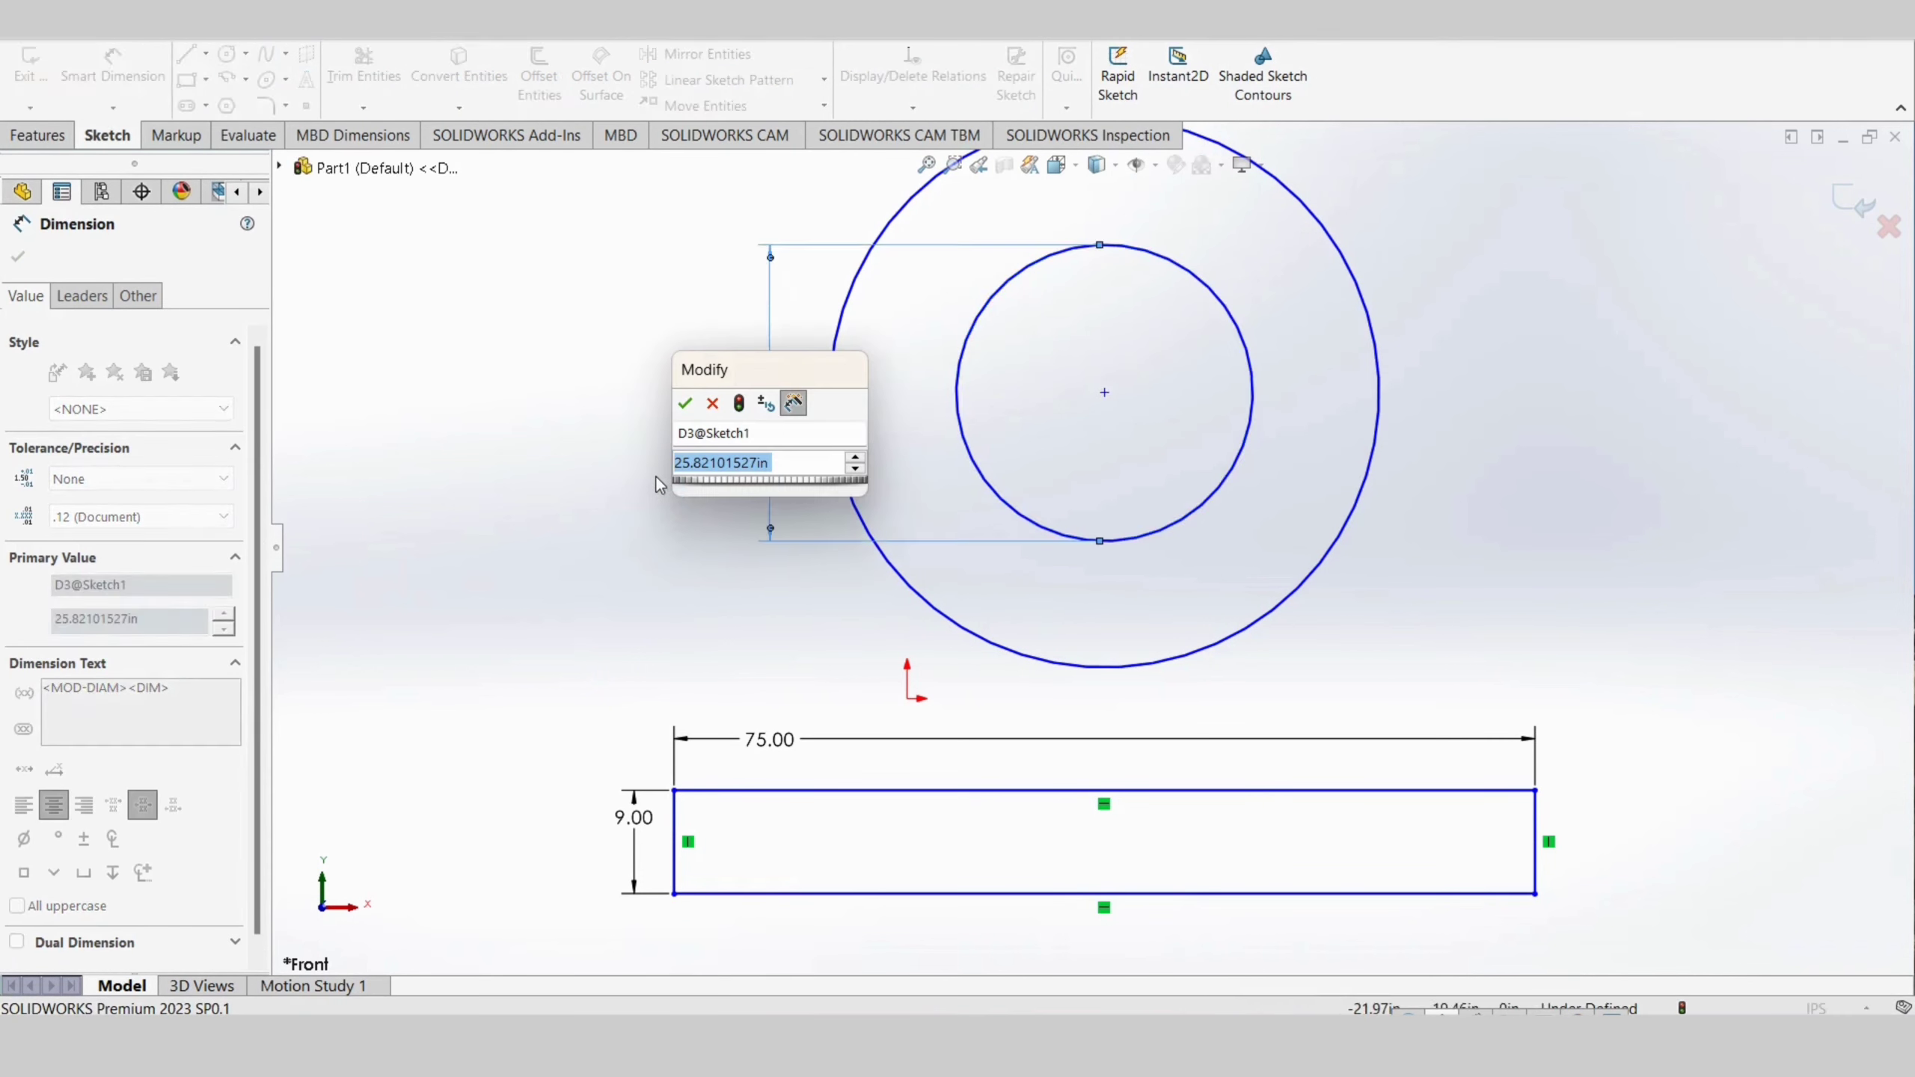
pyautogui.write('=45')
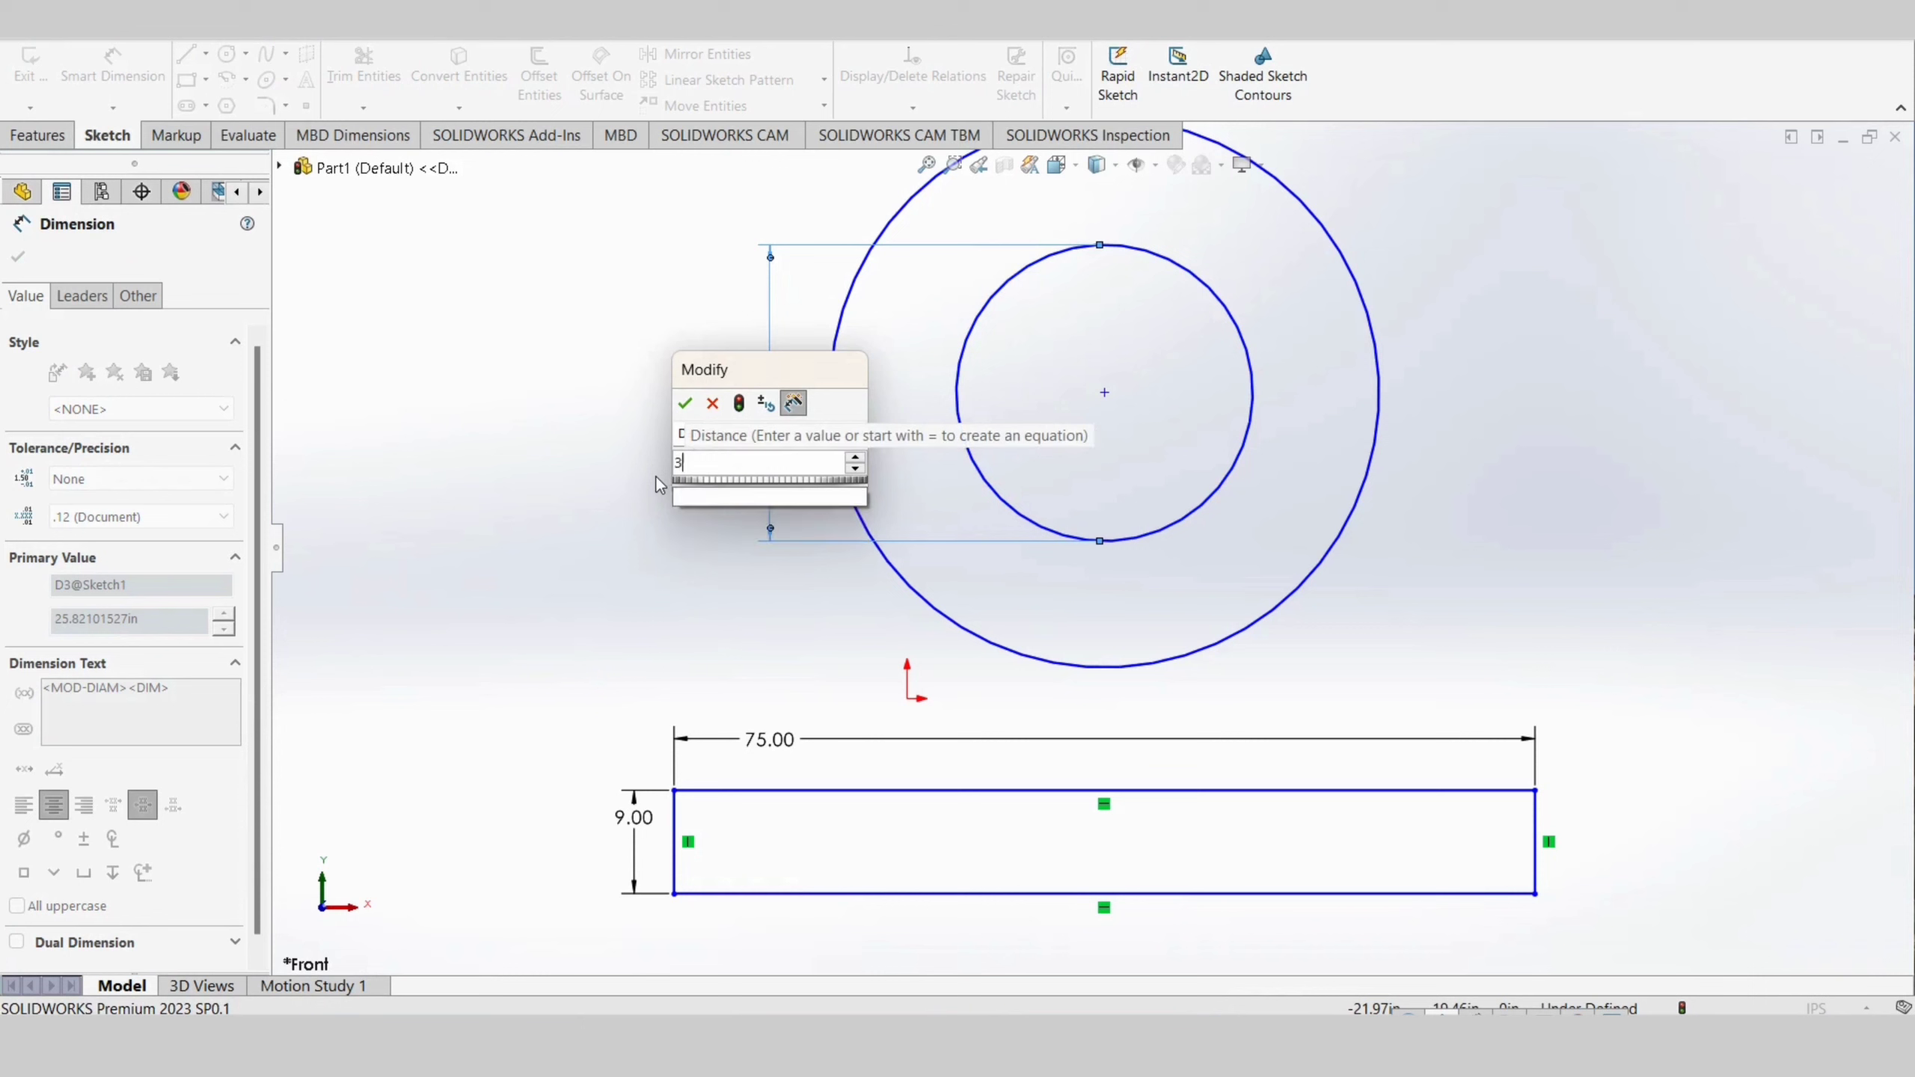
pyautogui.press('Return')
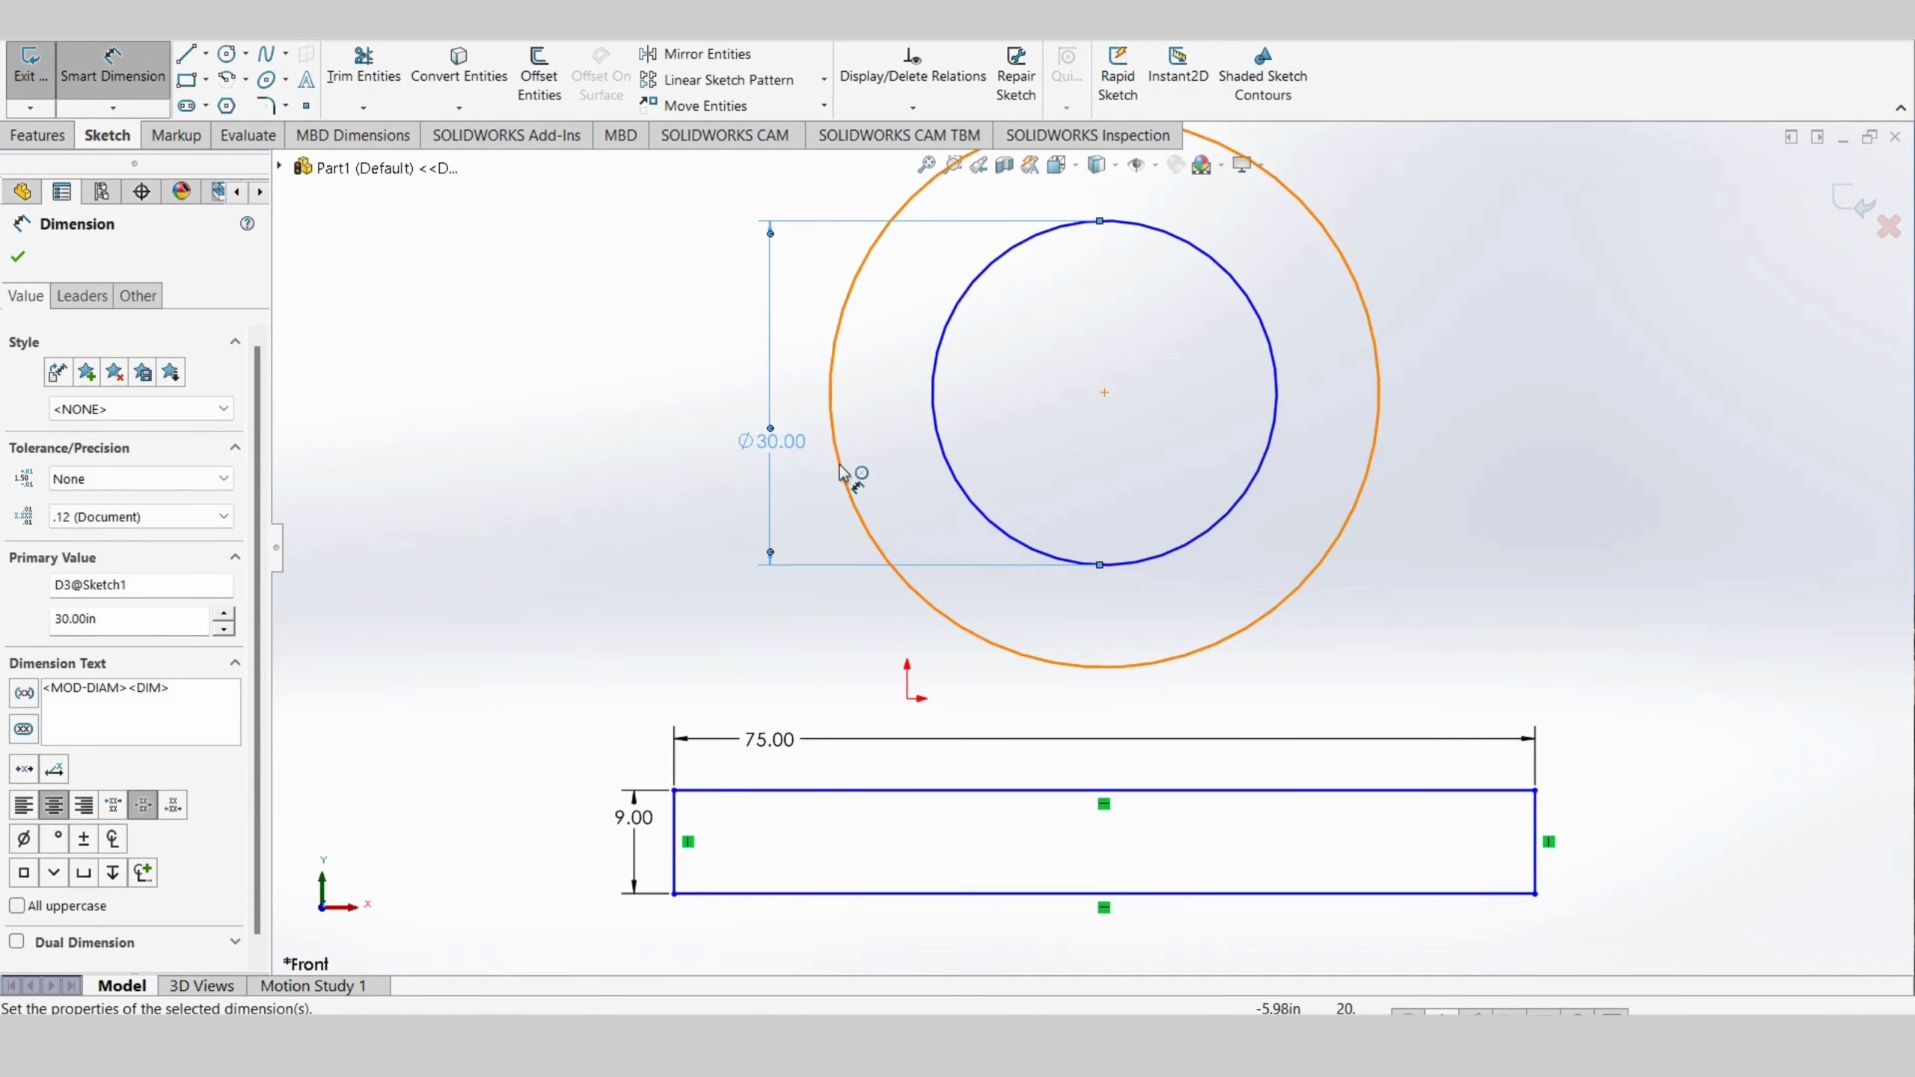
pyautogui.click(836, 463)
pyautogui.click(681, 468)
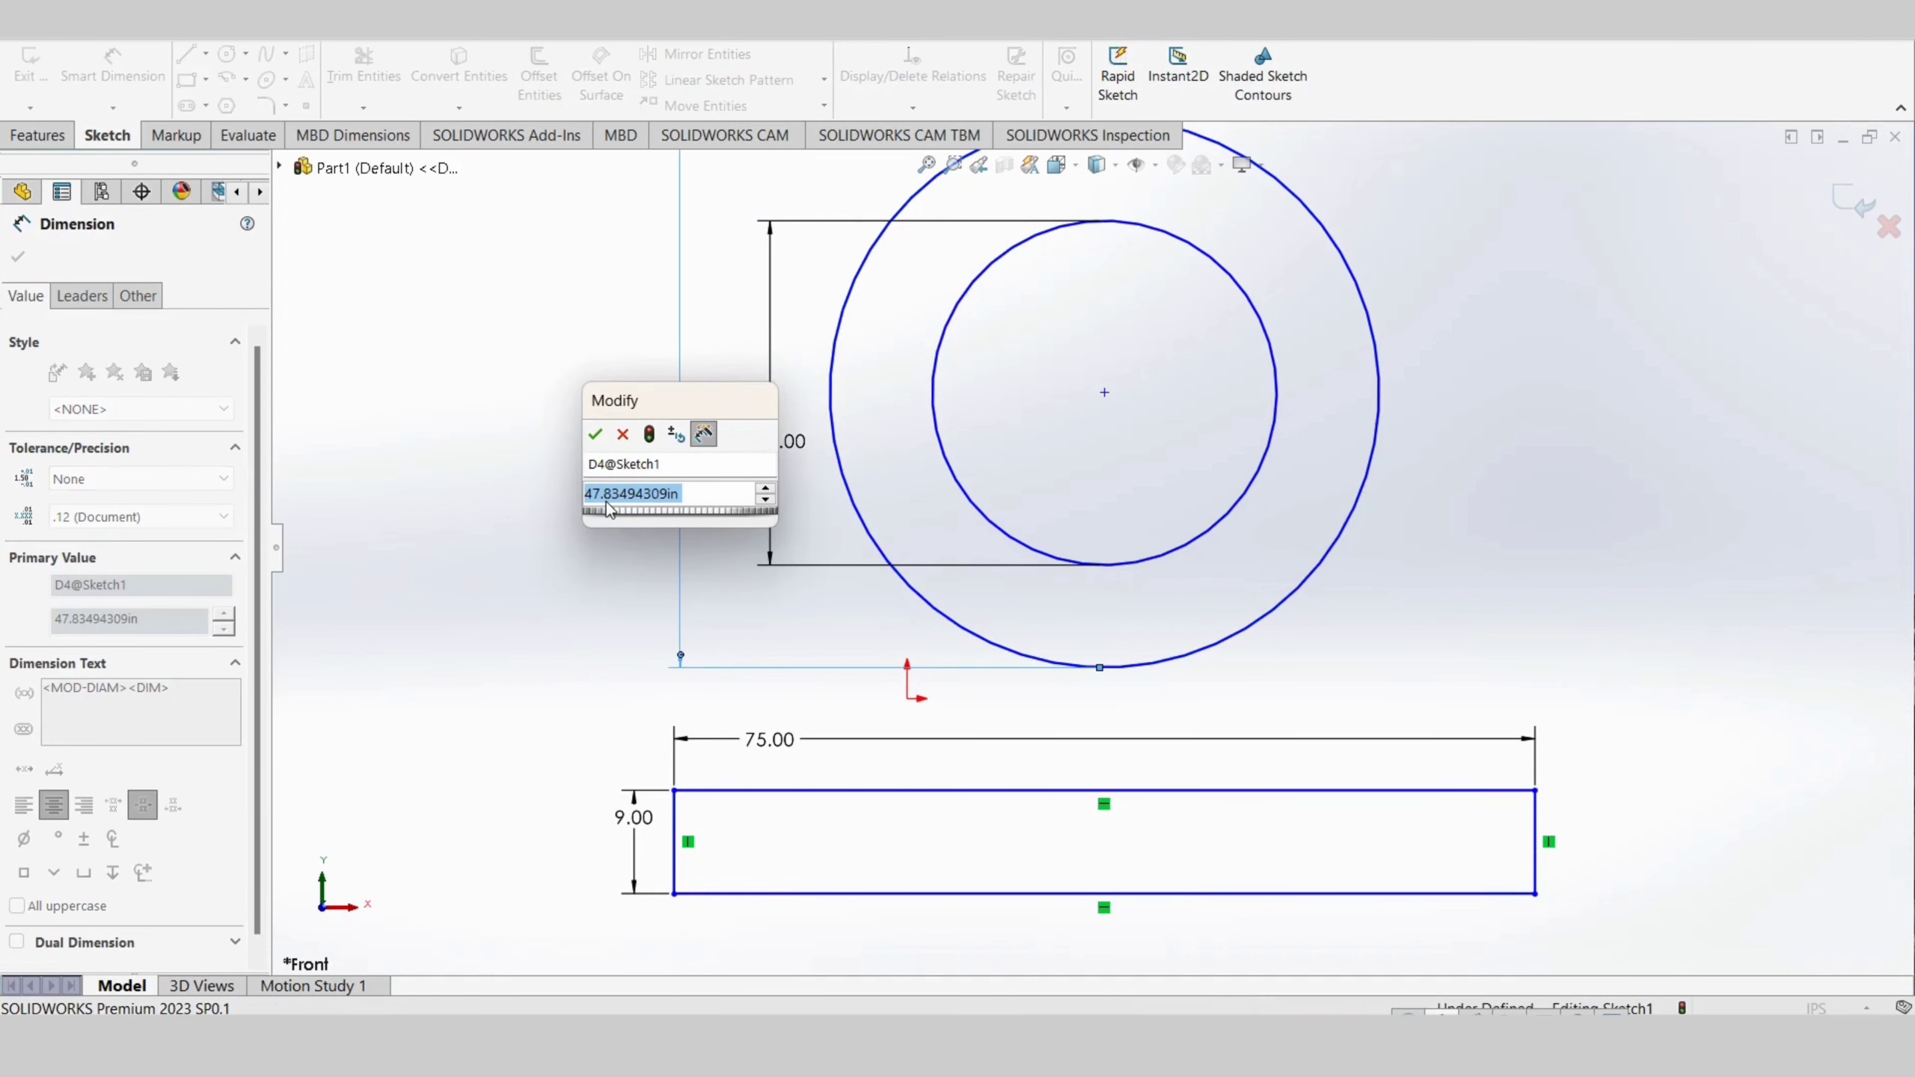
pyautogui.write('46')
pyautogui.press('Return')
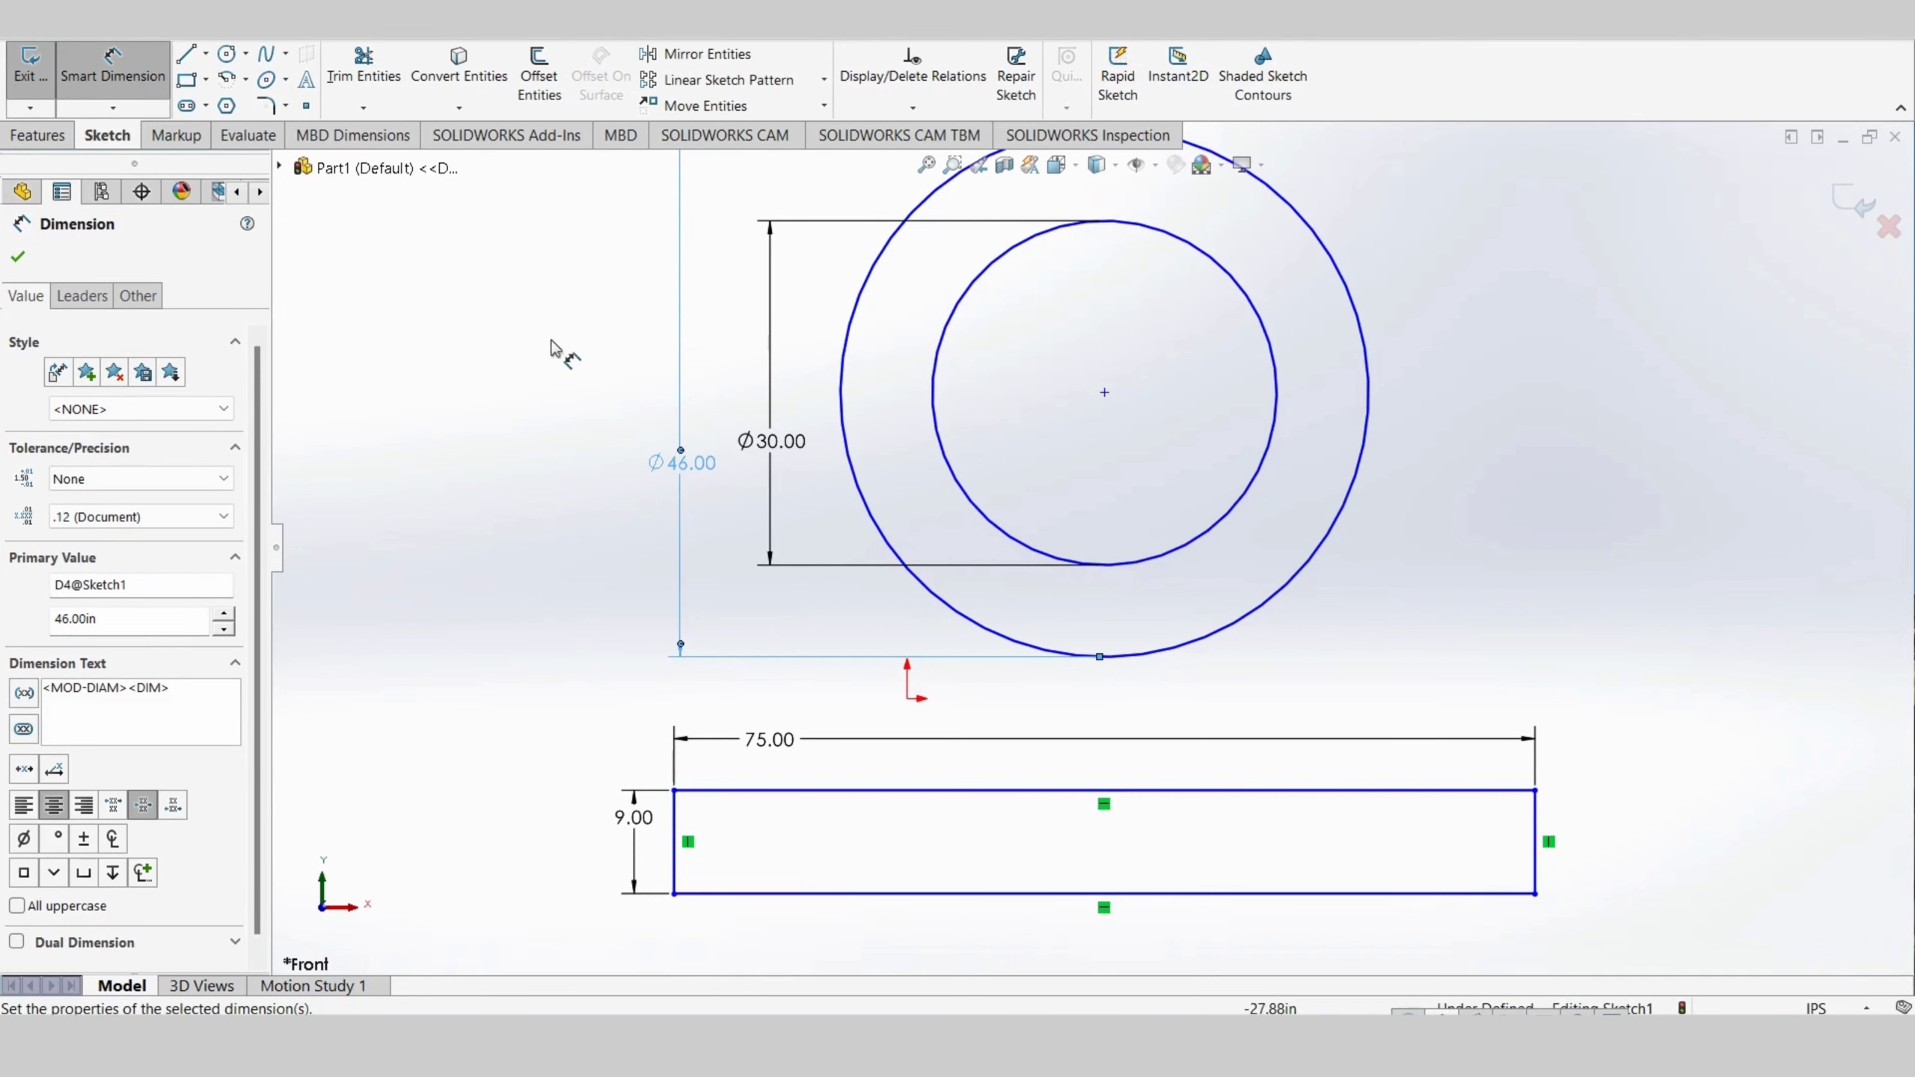
# Set the vertical distance between the circles' center and the rectangle's upper edge to 40 in
pyautogui.click(1106, 392)
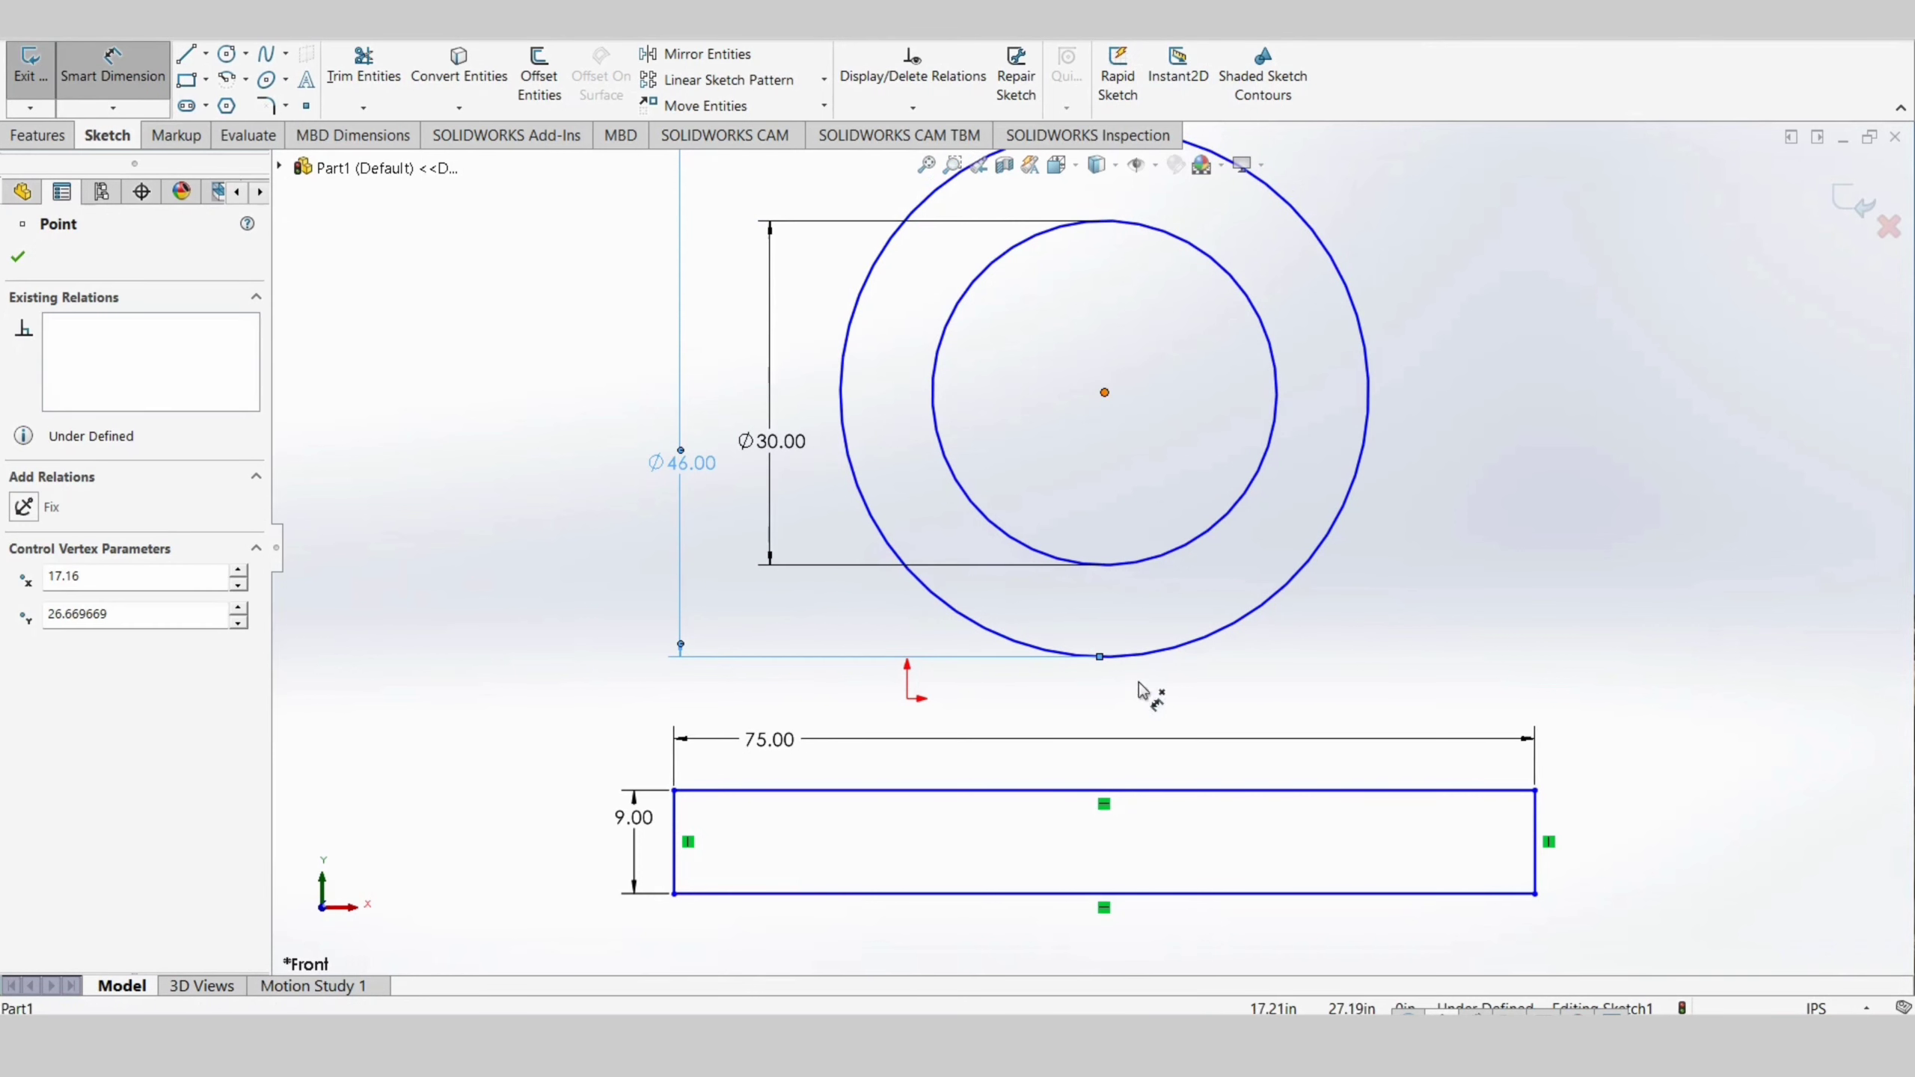
pyautogui.click(1105, 792)
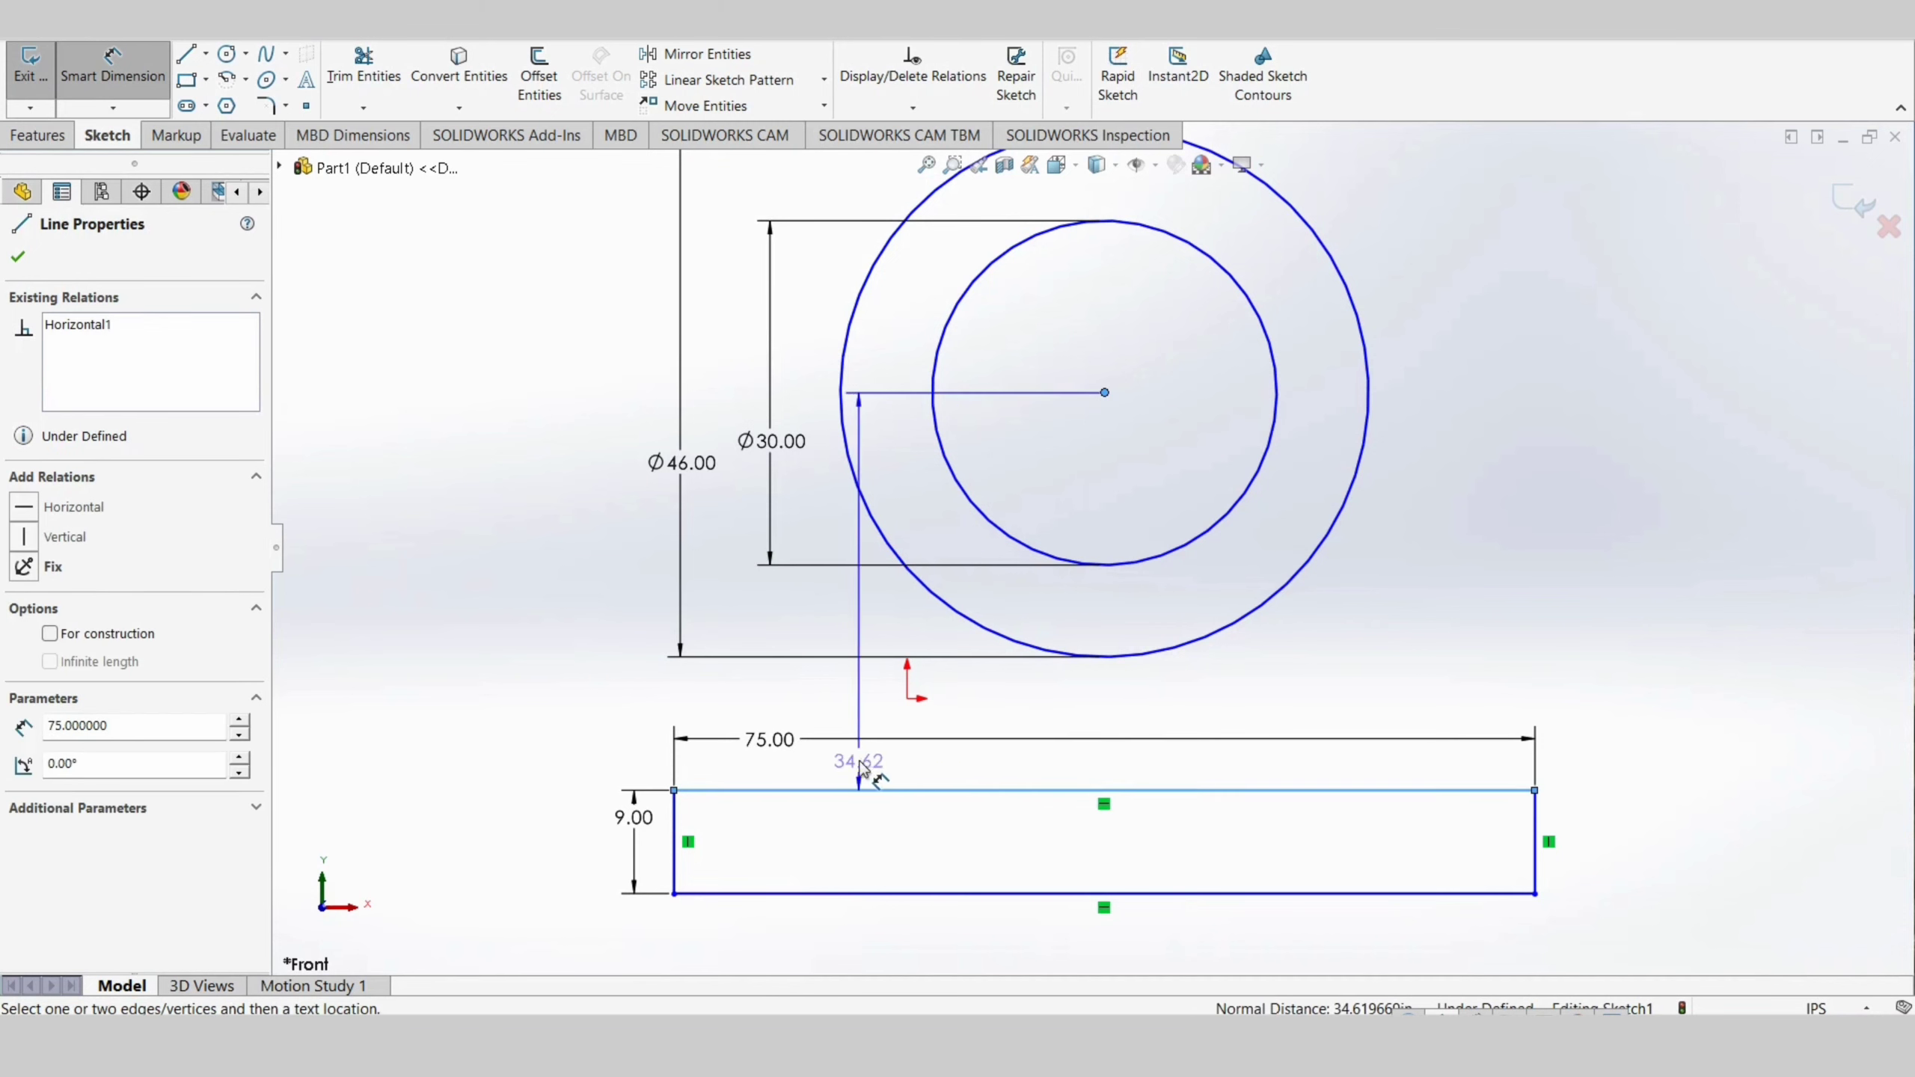
pyautogui.click(1353, 757)
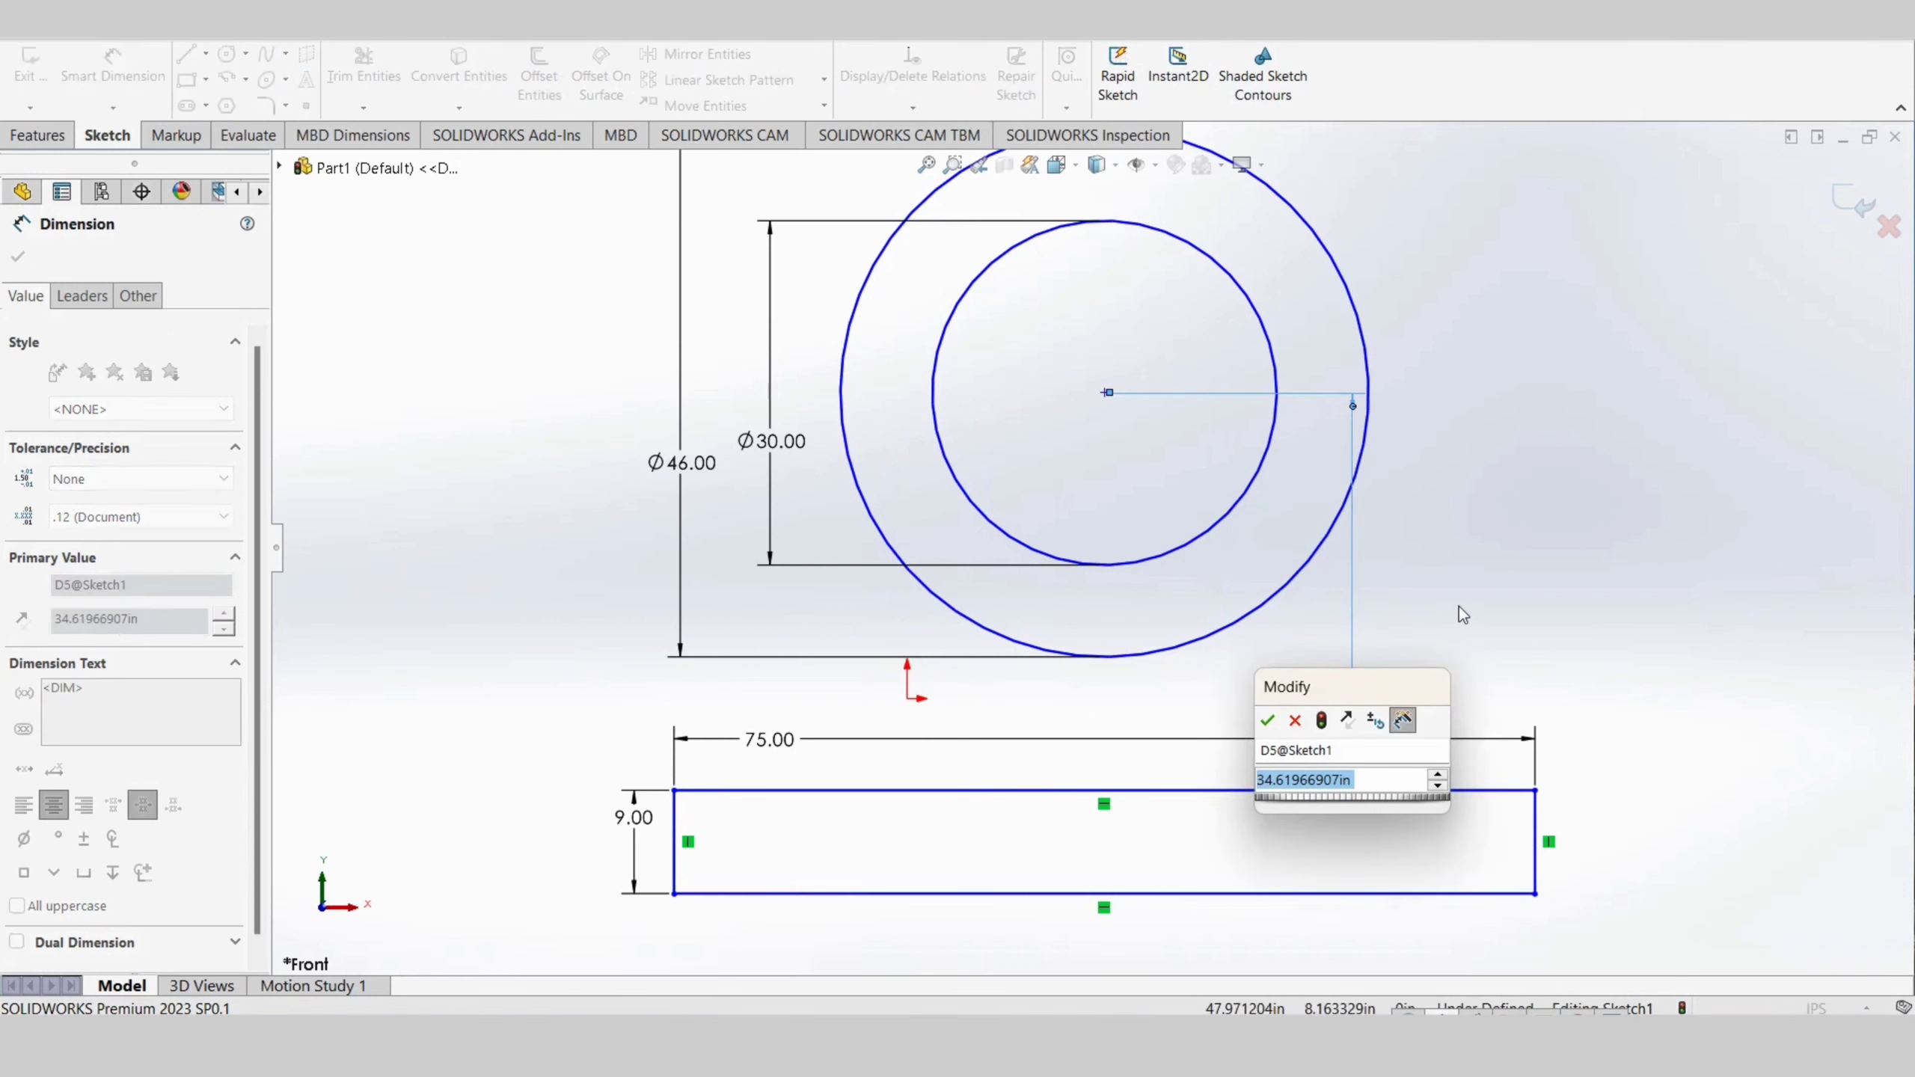
pyautogui.write('=')
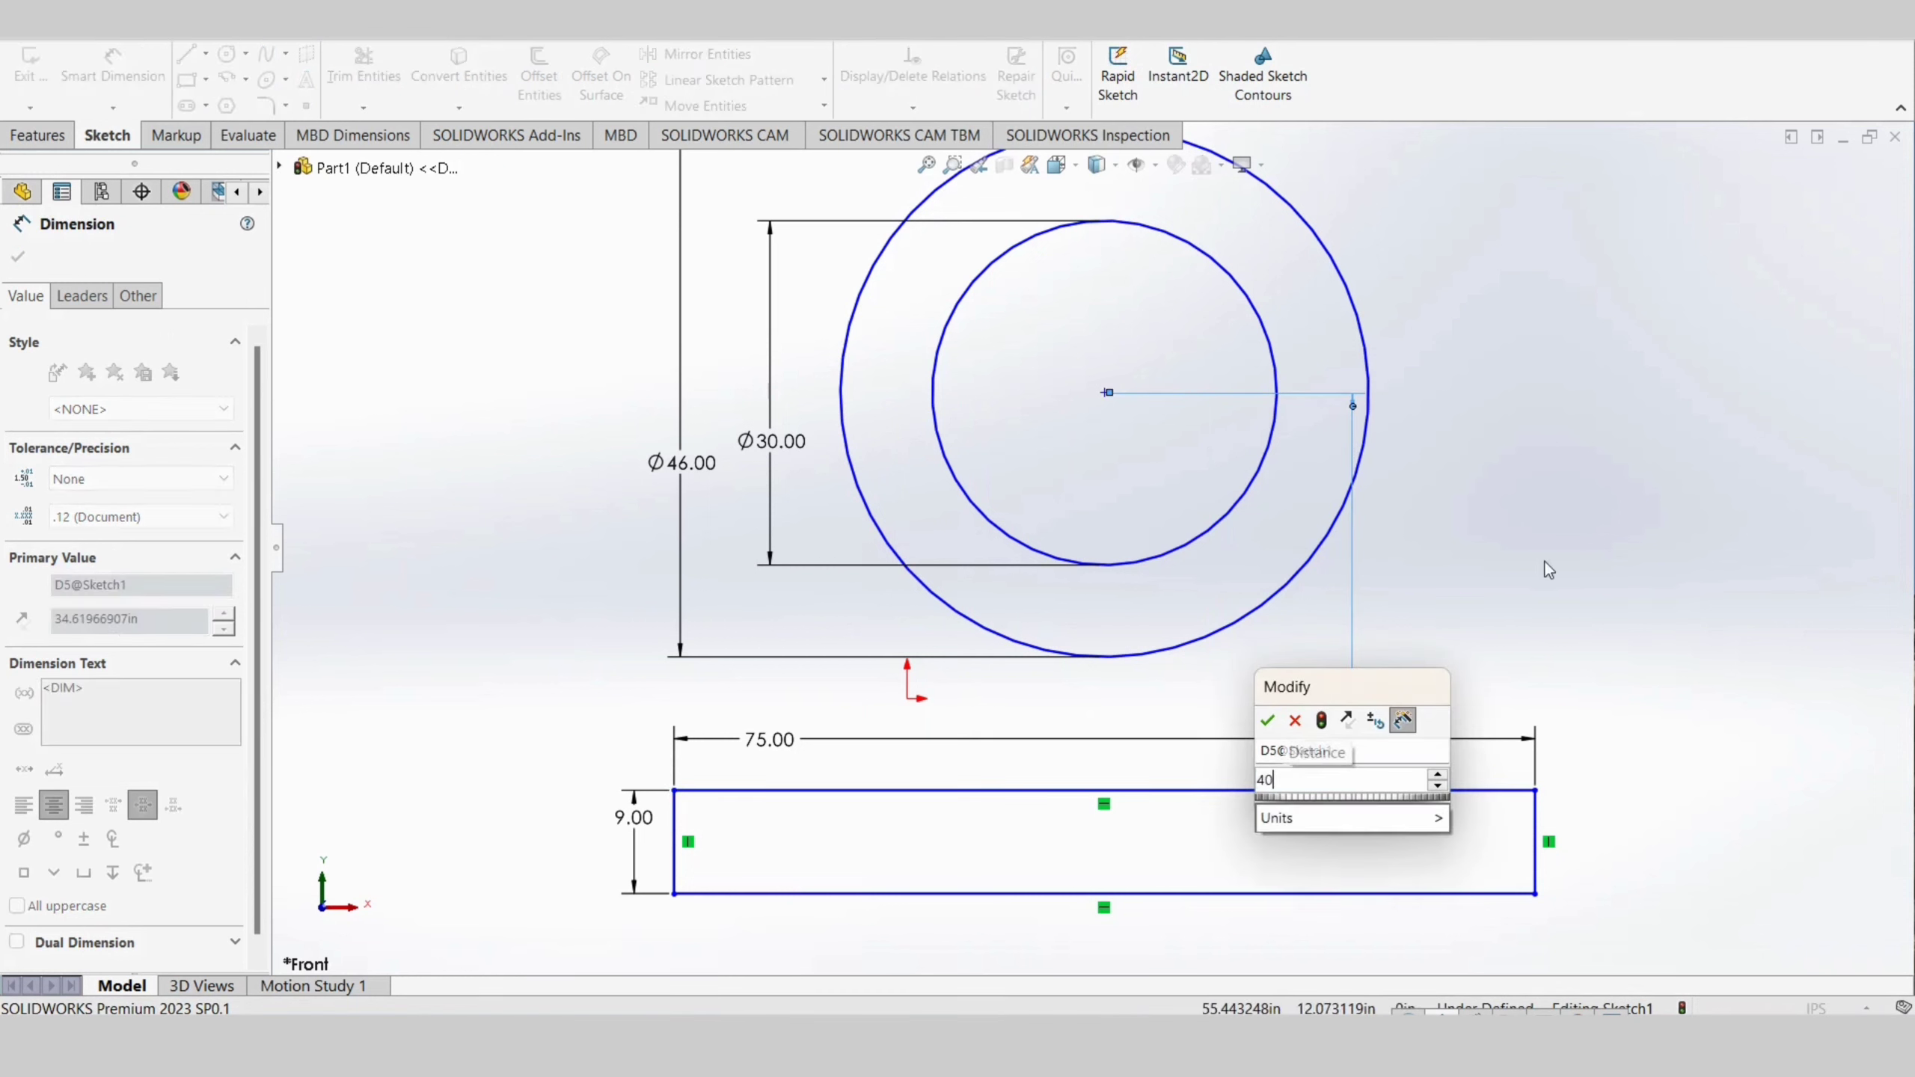
pyautogui.press('Escape')
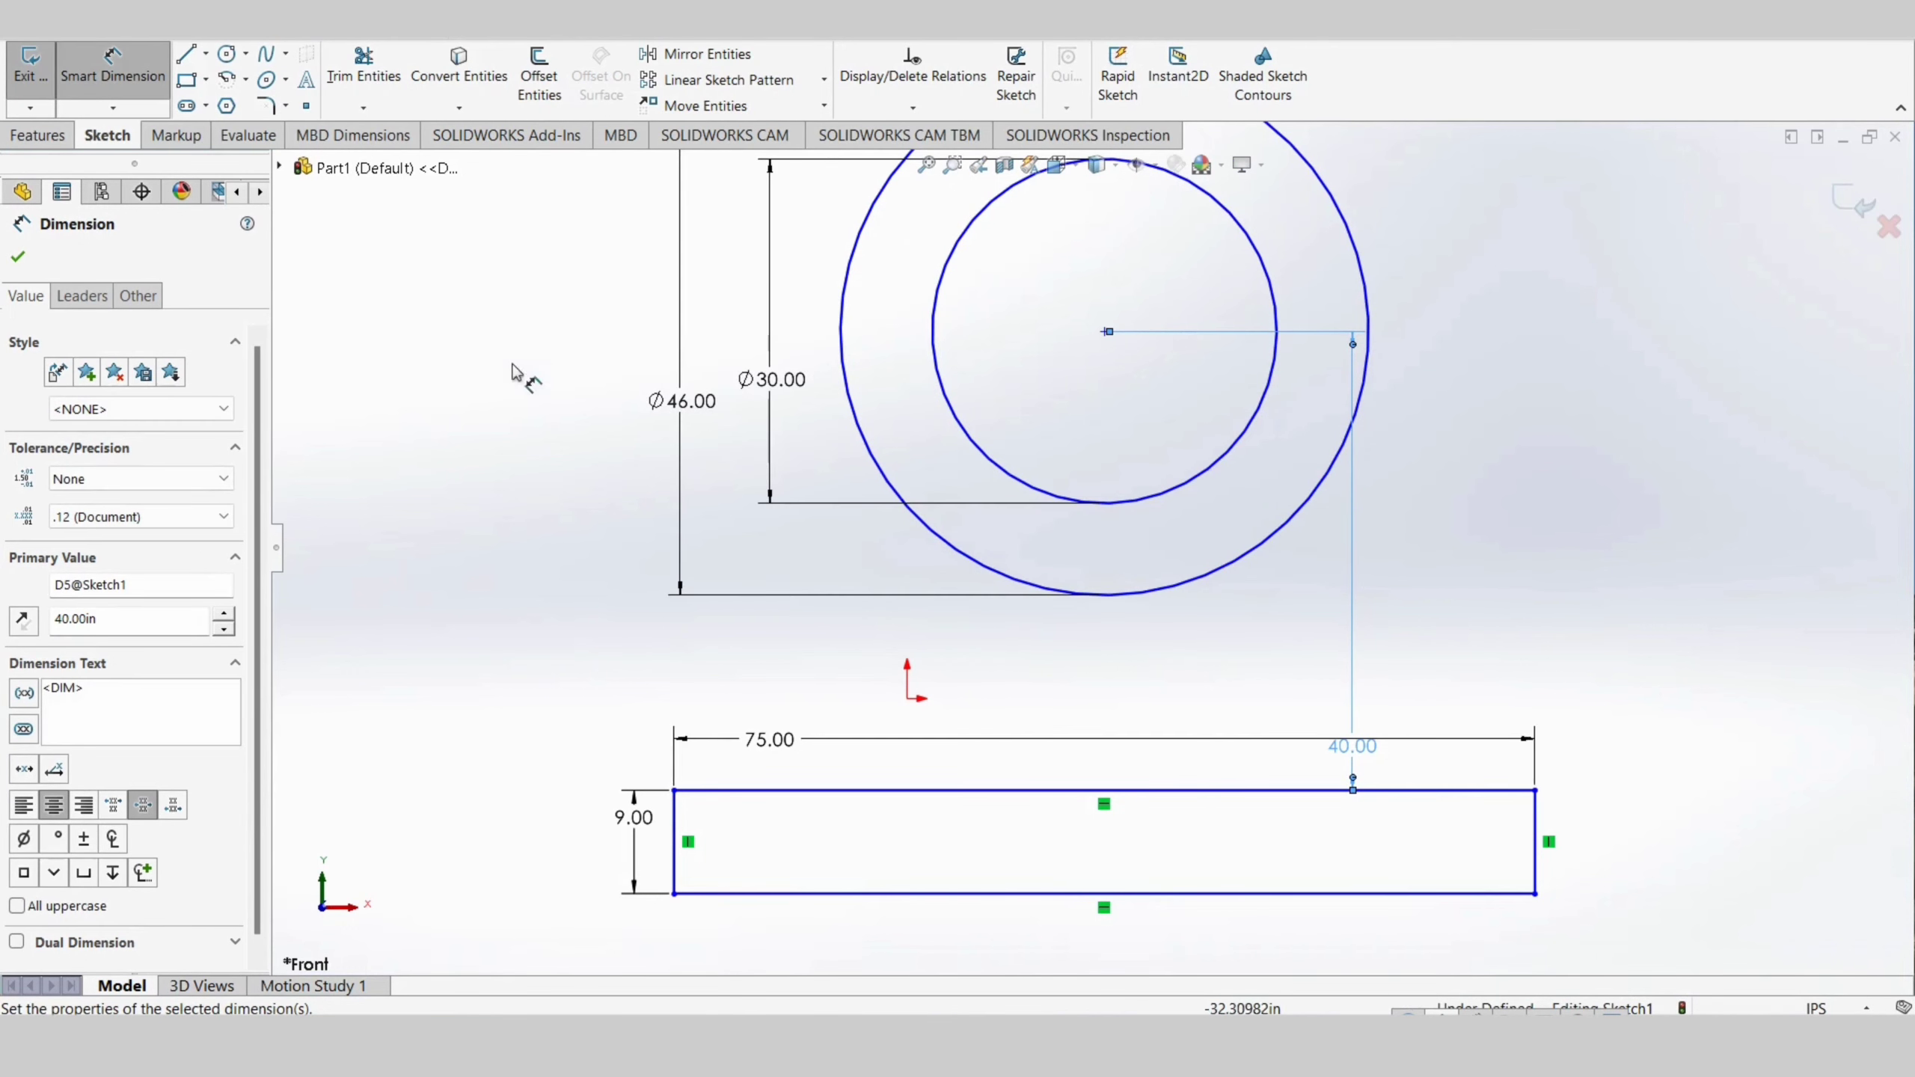
pyautogui.click(670, 517)
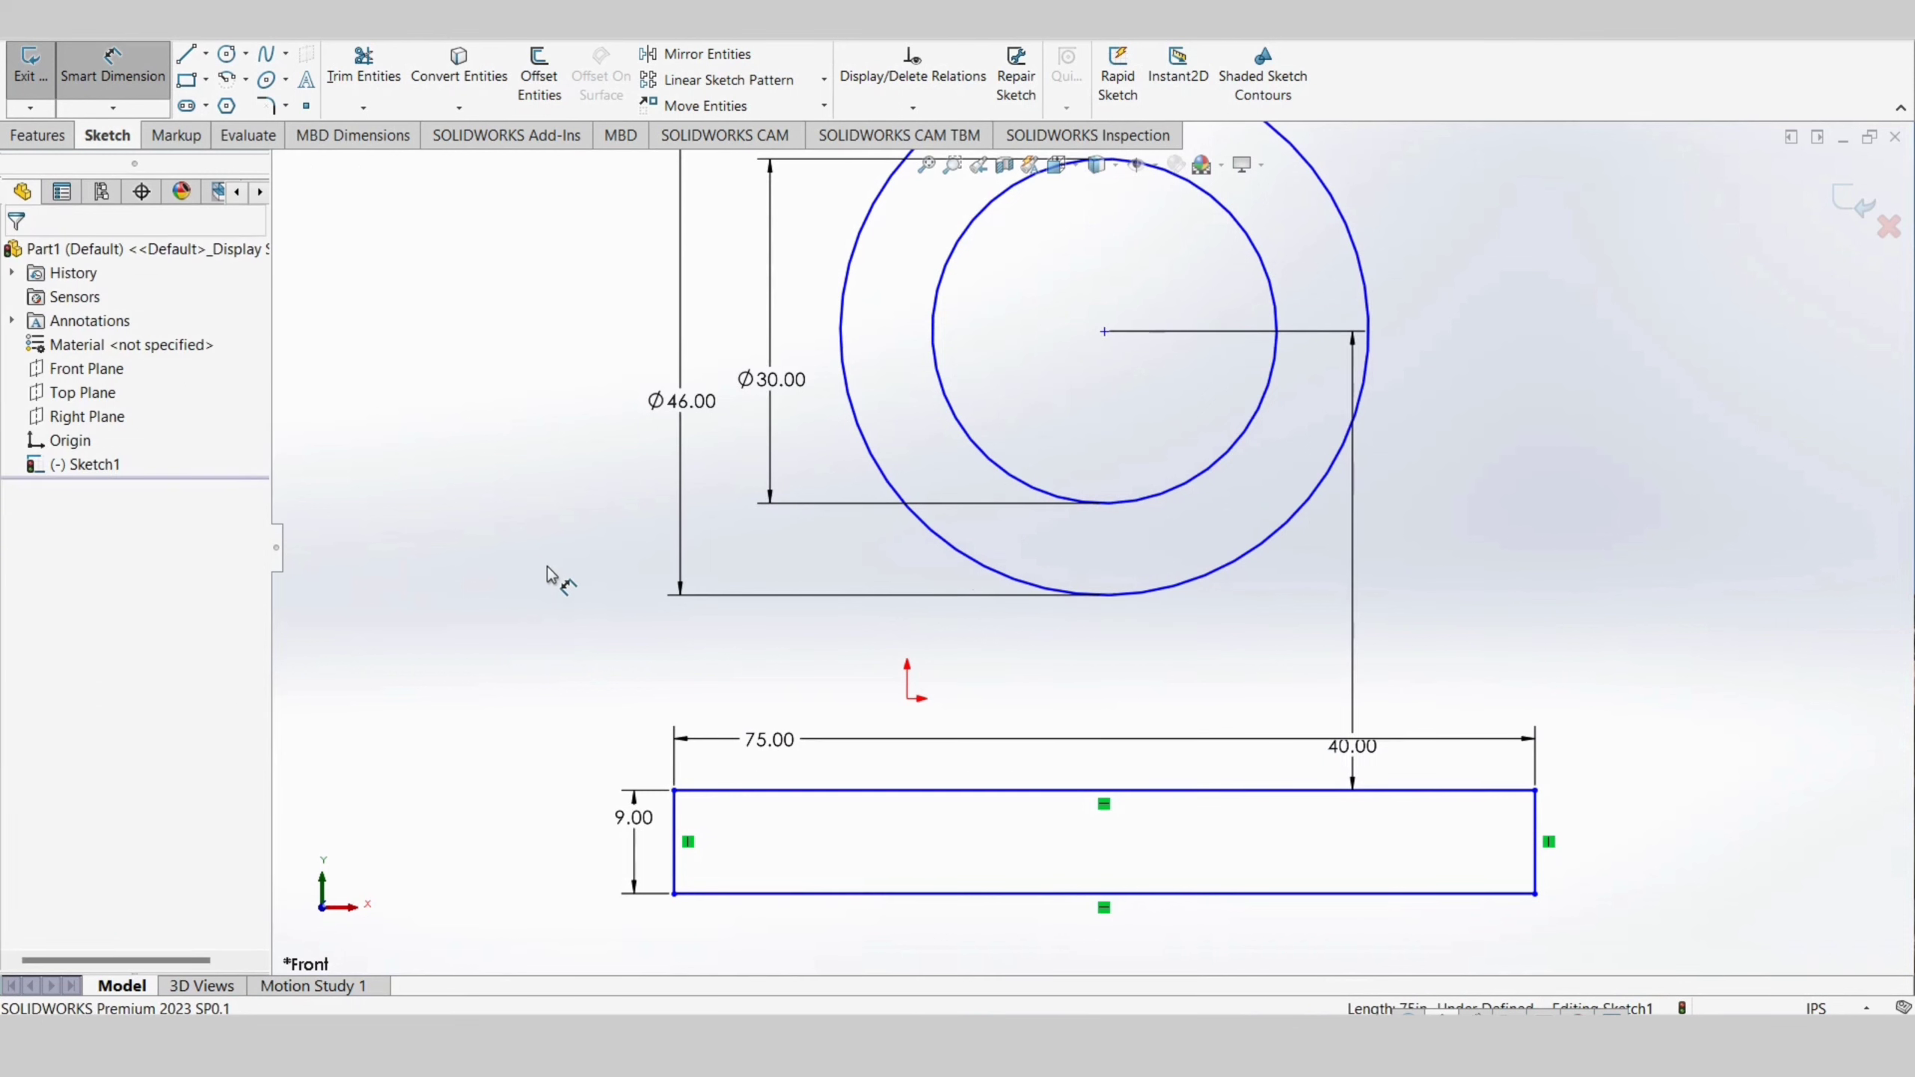
pyautogui.press('Escape')
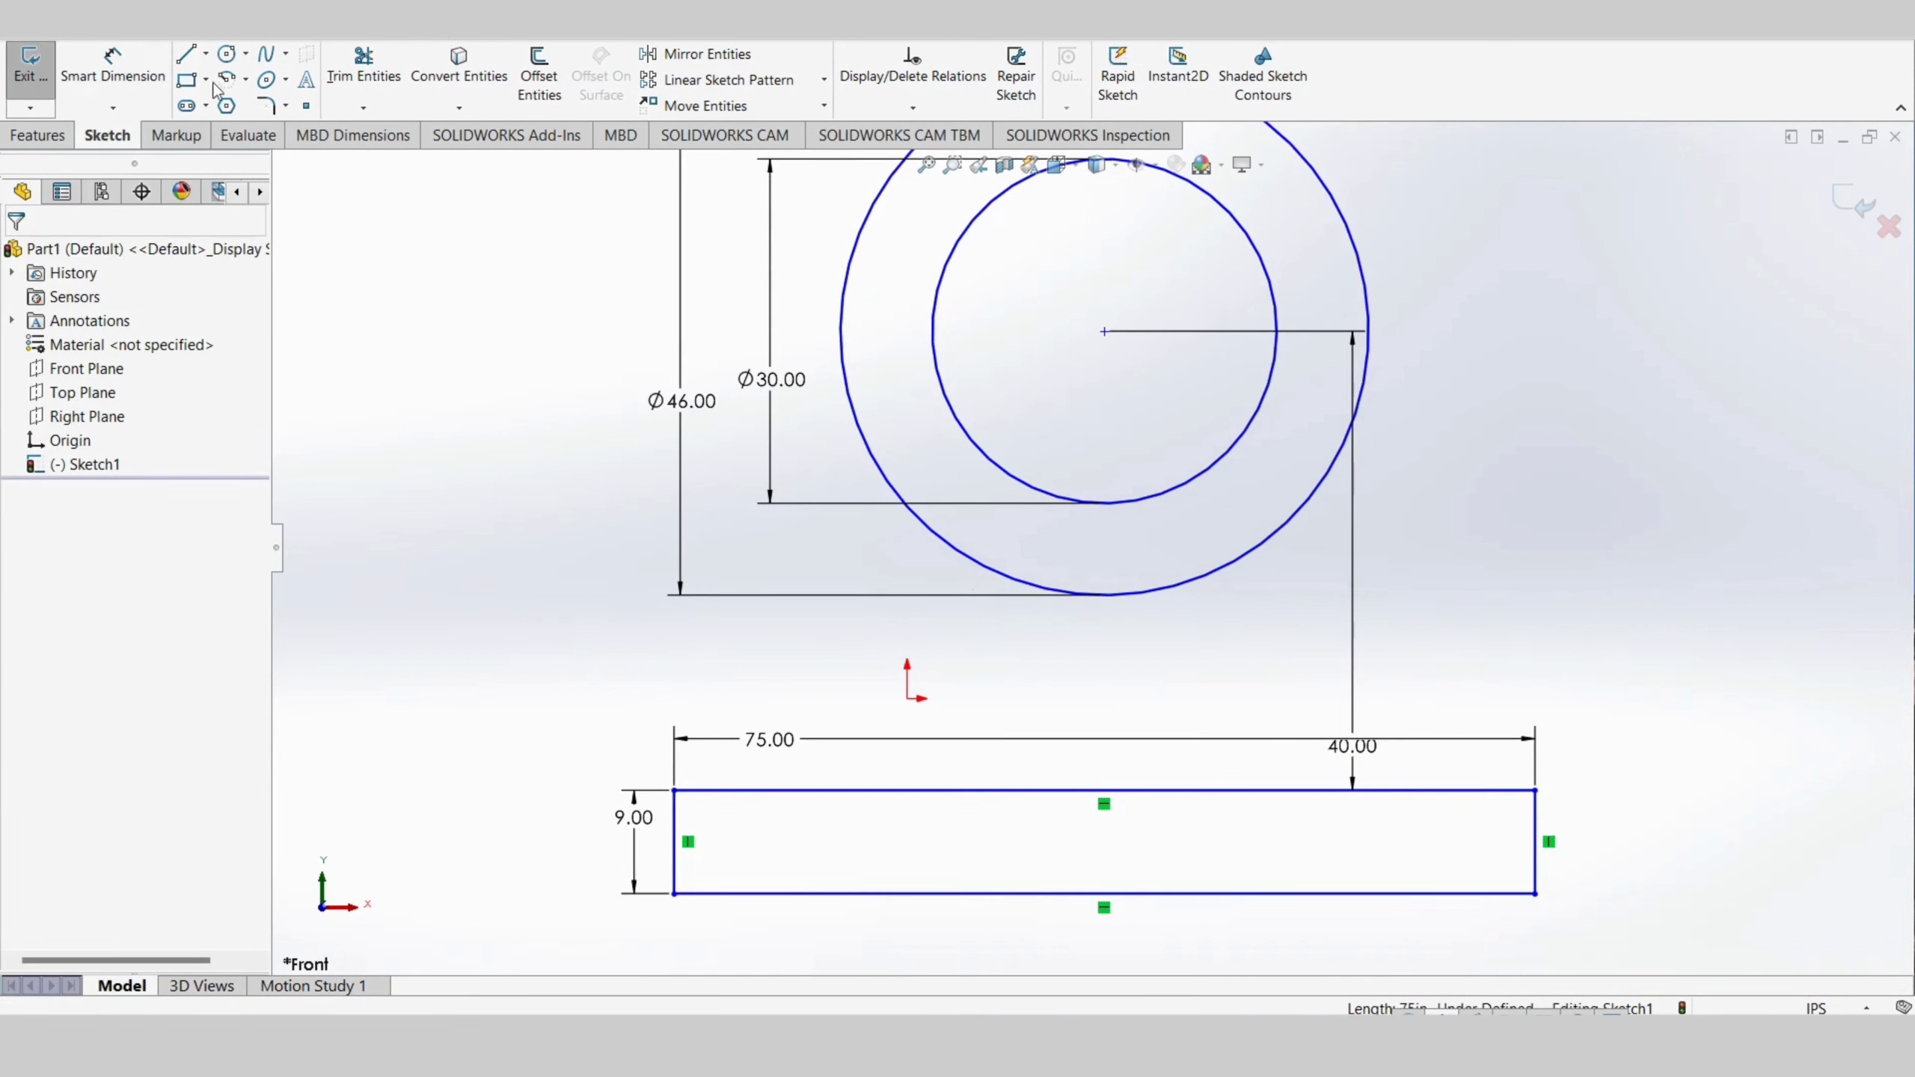
# Sketch a vertical line about 19.65 in long from the rectangle's upper edge to the outer circle, left of the circle's center
pyautogui.click(187, 57)
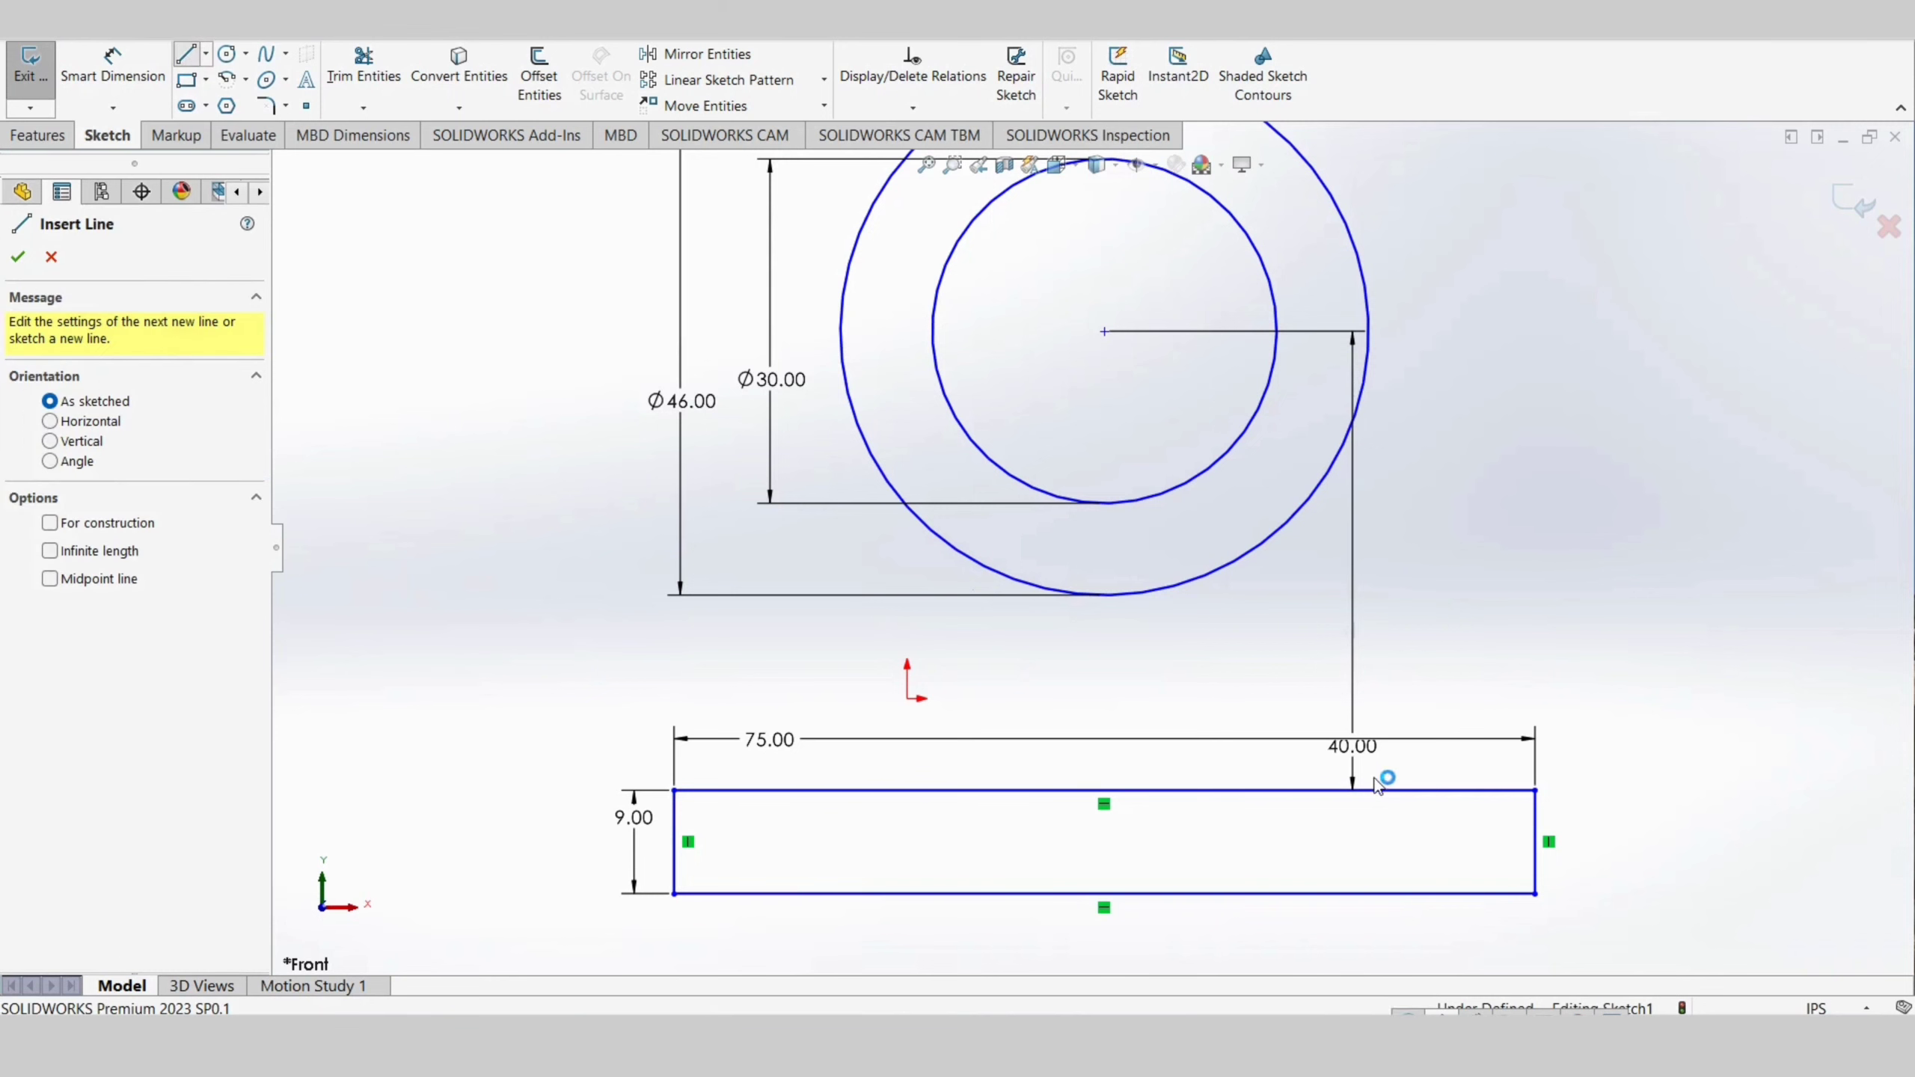
pyautogui.click(982, 791)
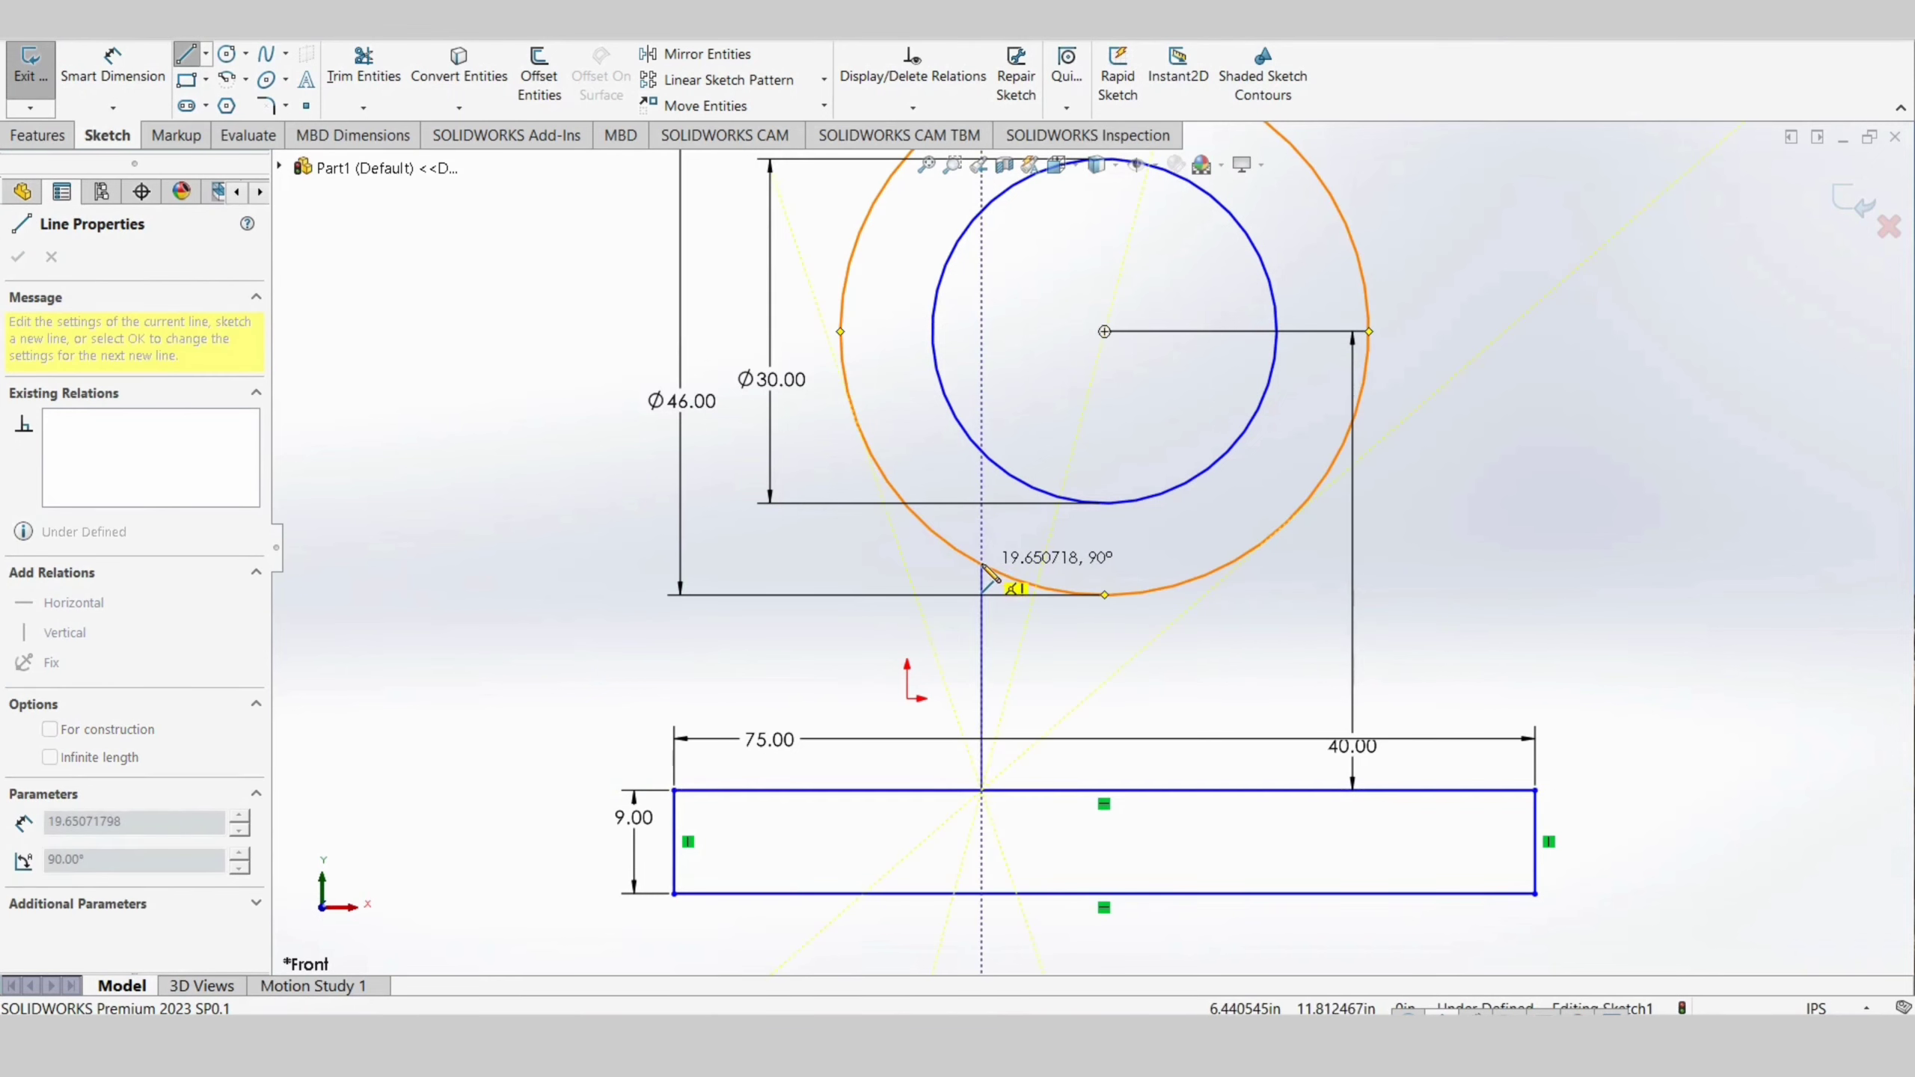
pyautogui.click(982, 565)
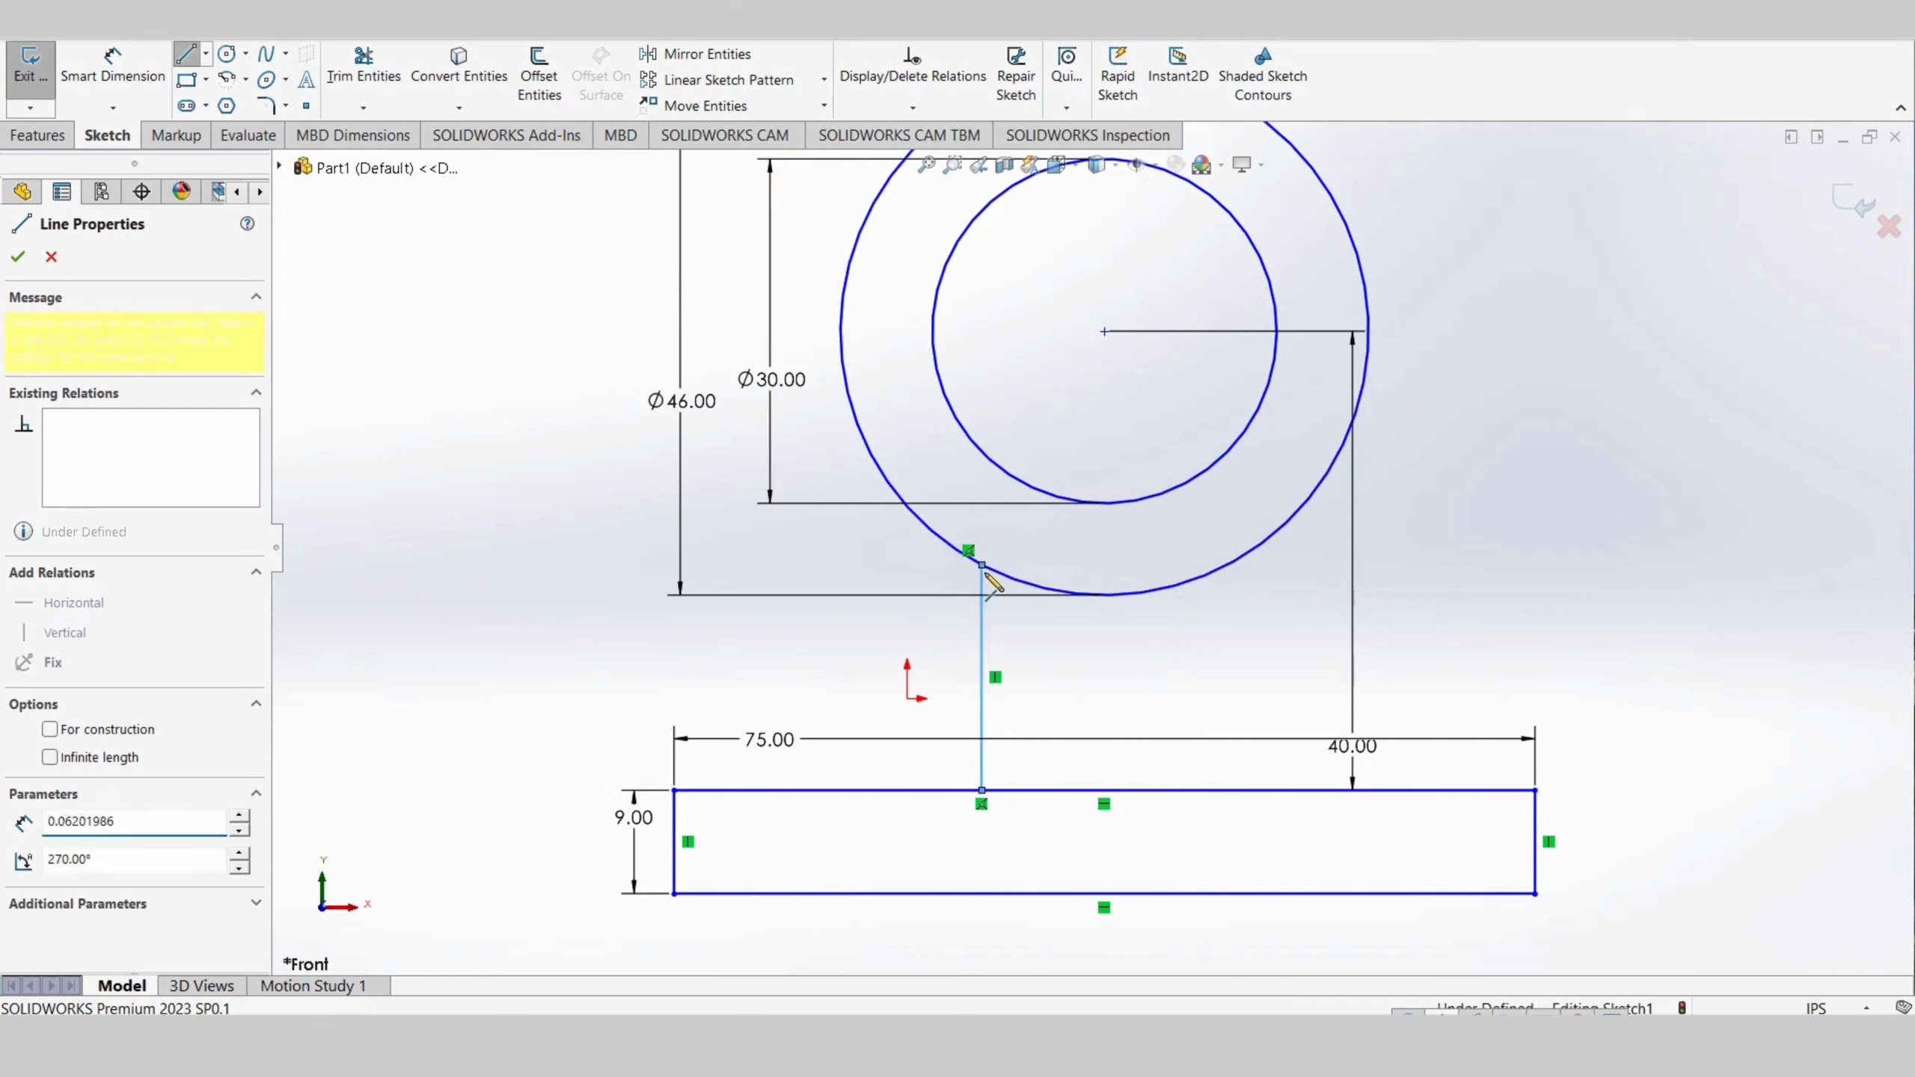
# Sketch a vertical centerline from the circles' common center down to the midpoint of the rectangle's upper edge
pyautogui.rightClick(1037, 622)
pyautogui.click(1056, 633)
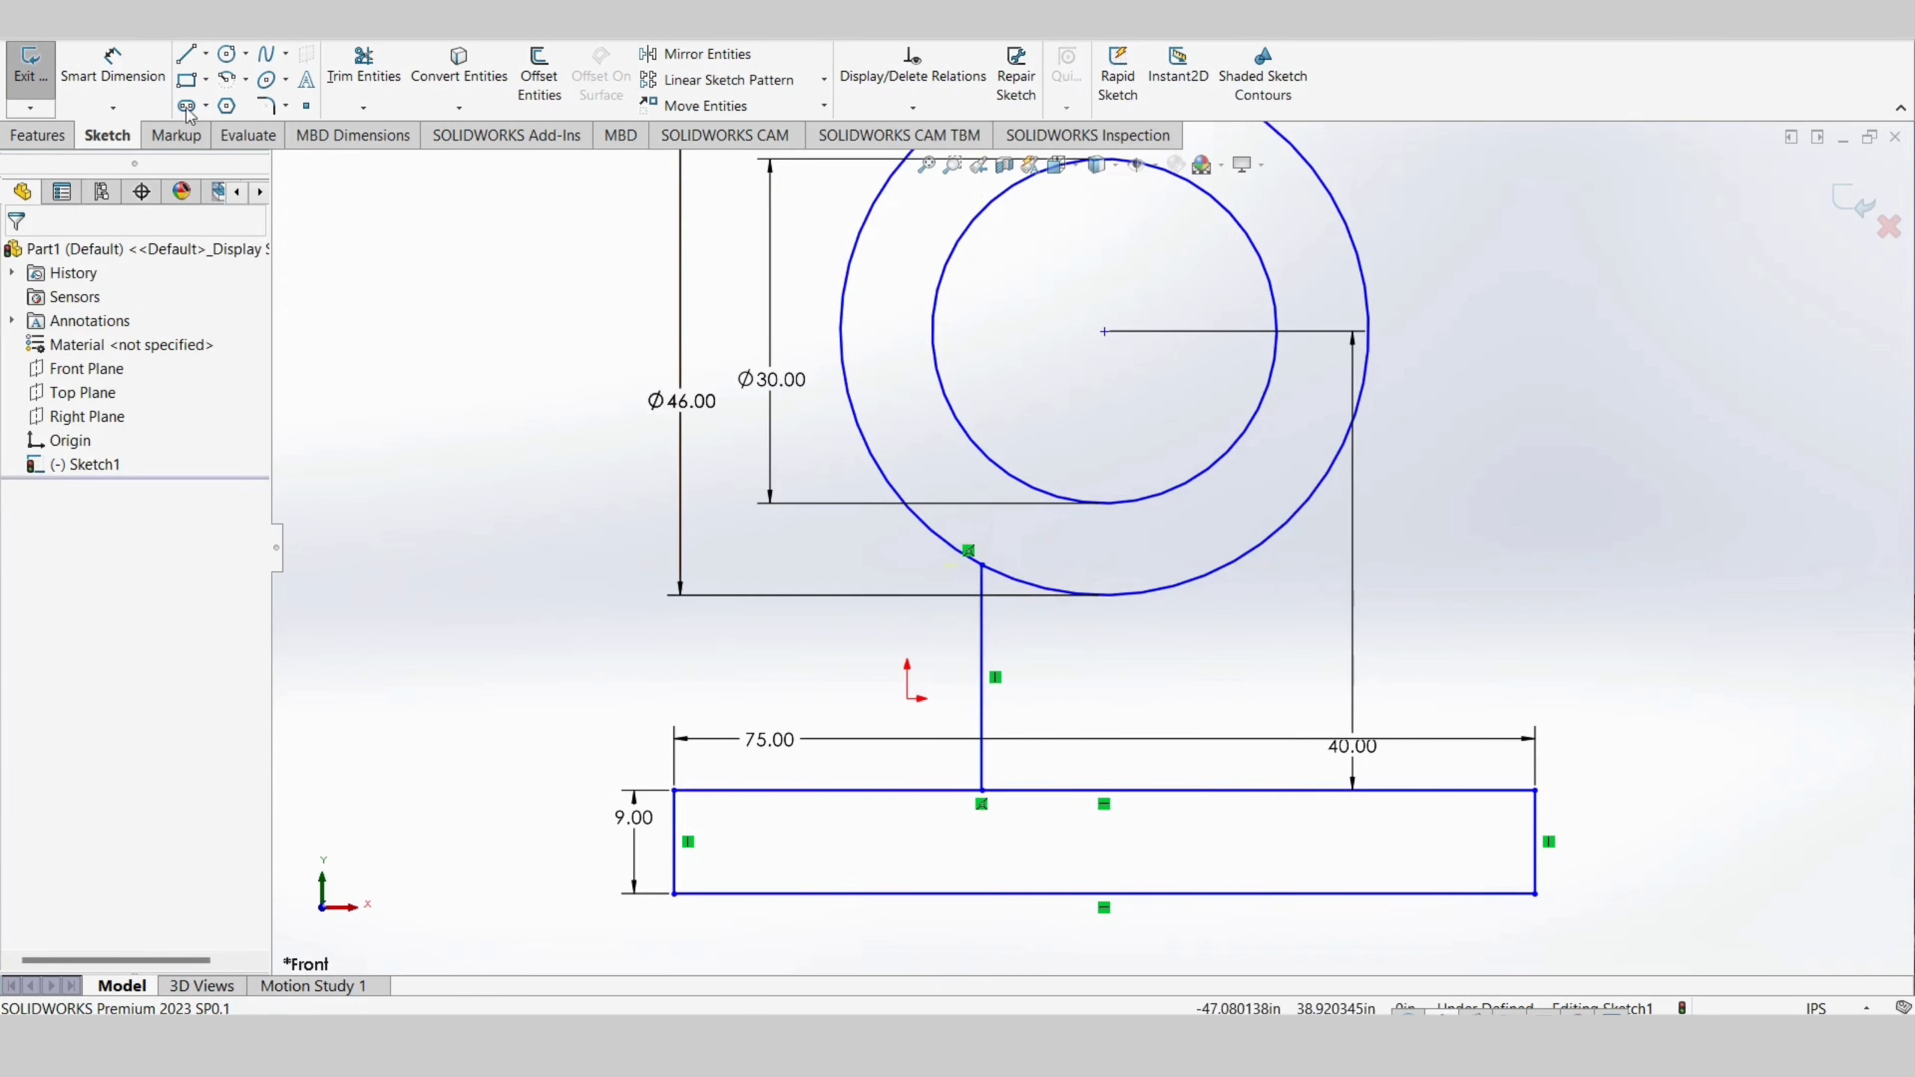
pyautogui.click(208, 54)
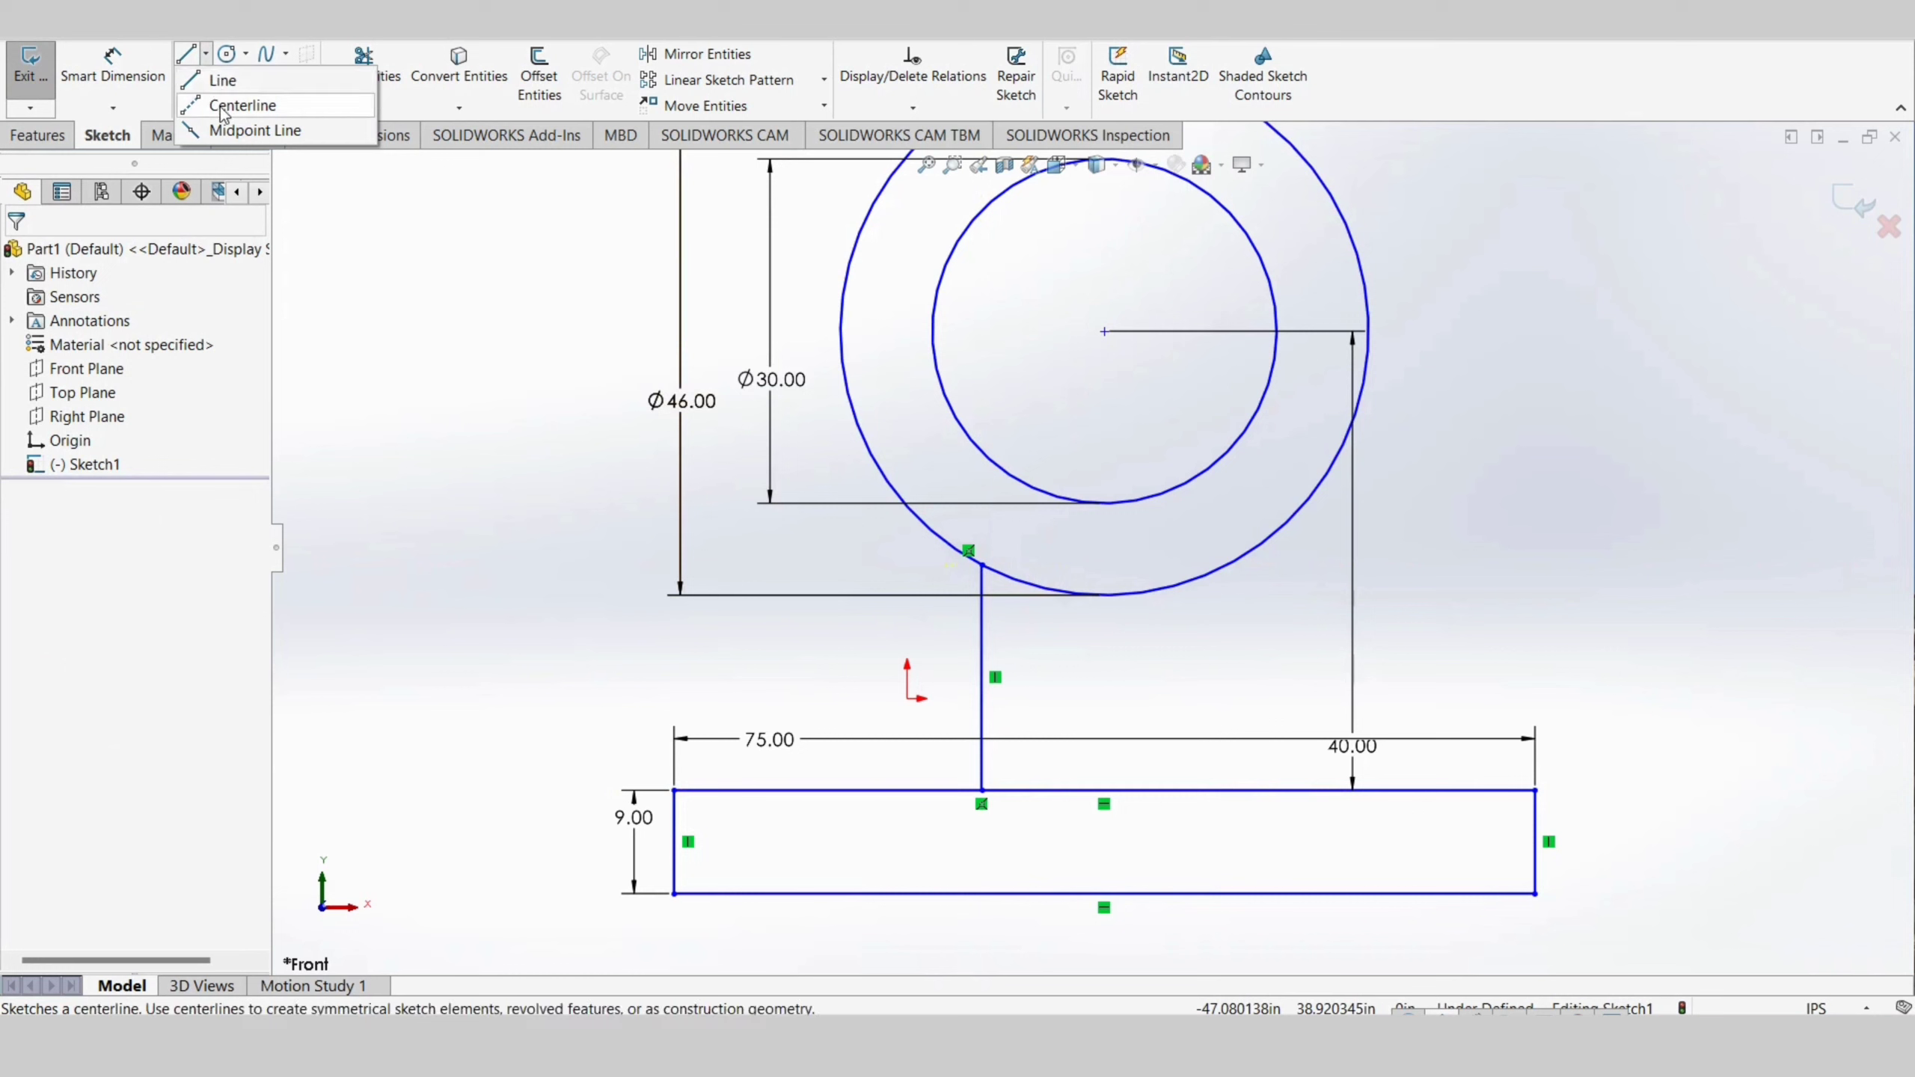
pyautogui.click(226, 108)
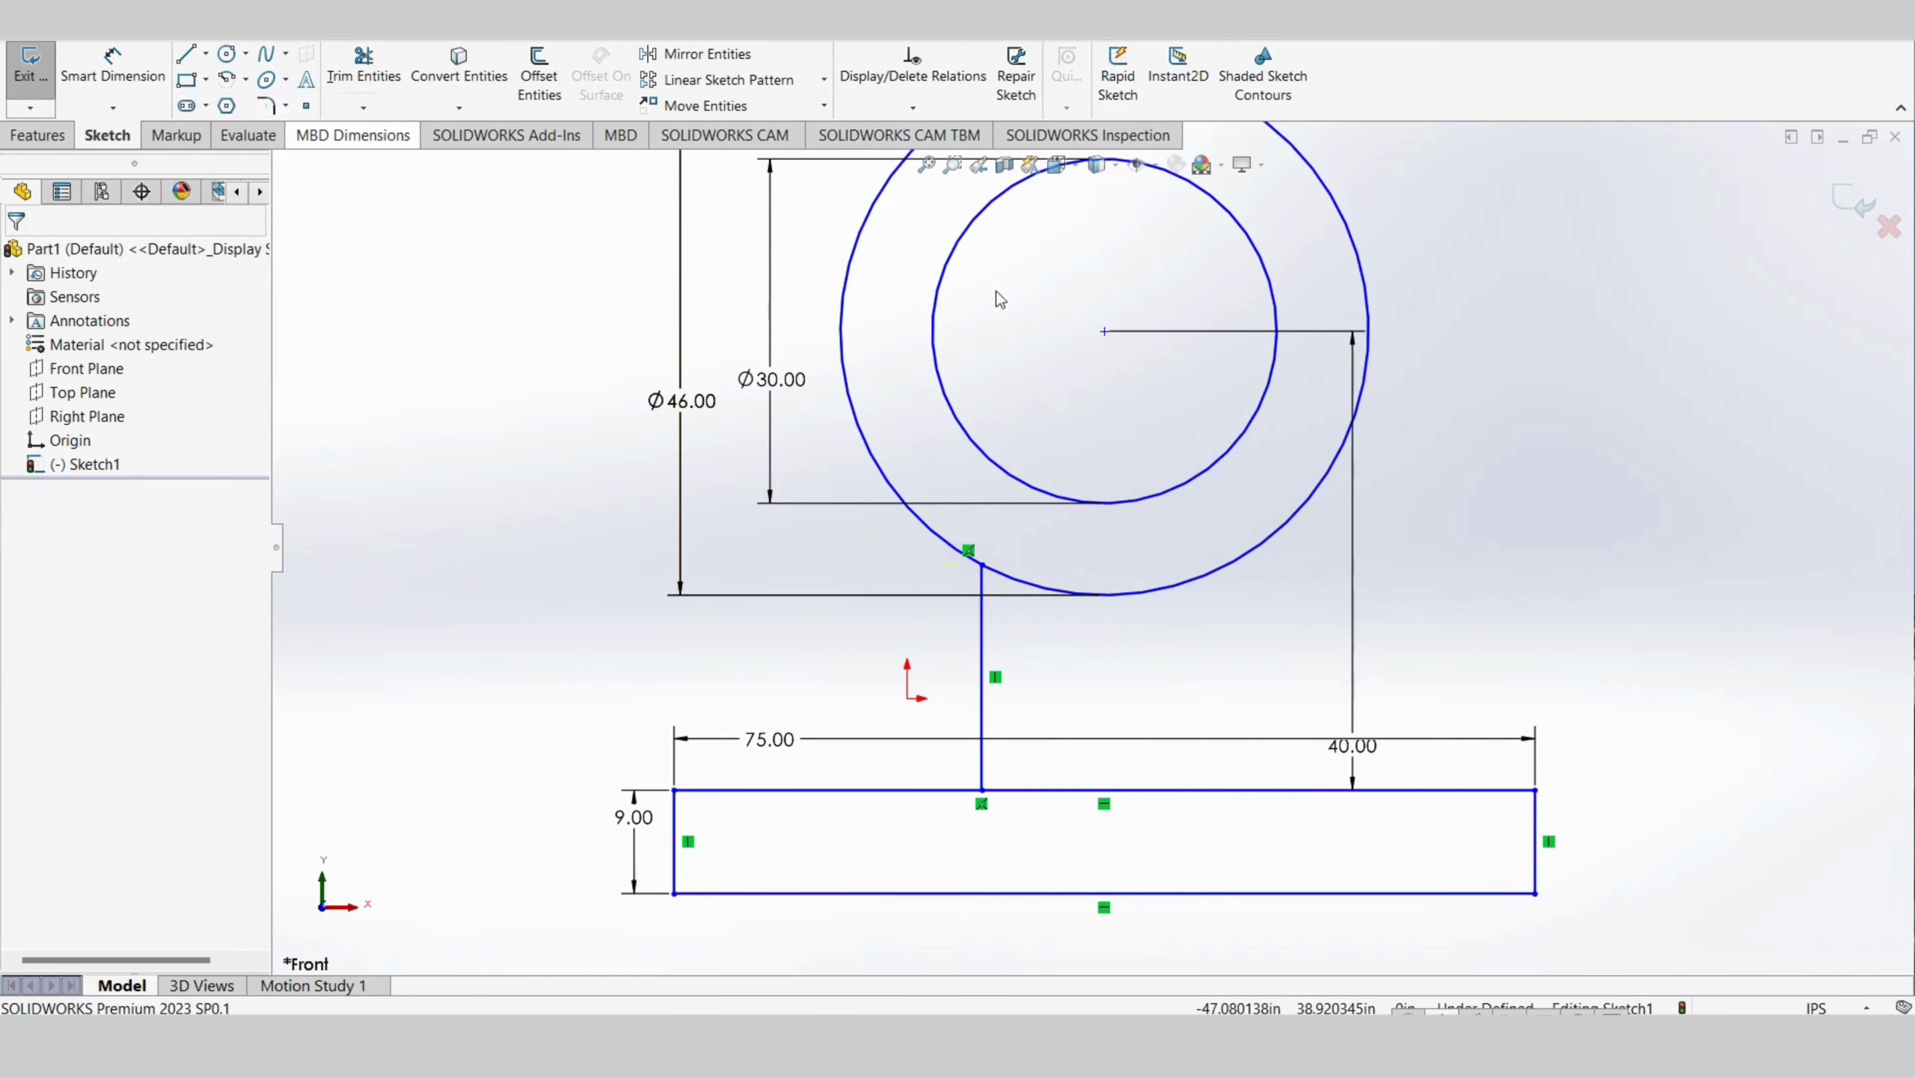
pyautogui.click(1105, 332)
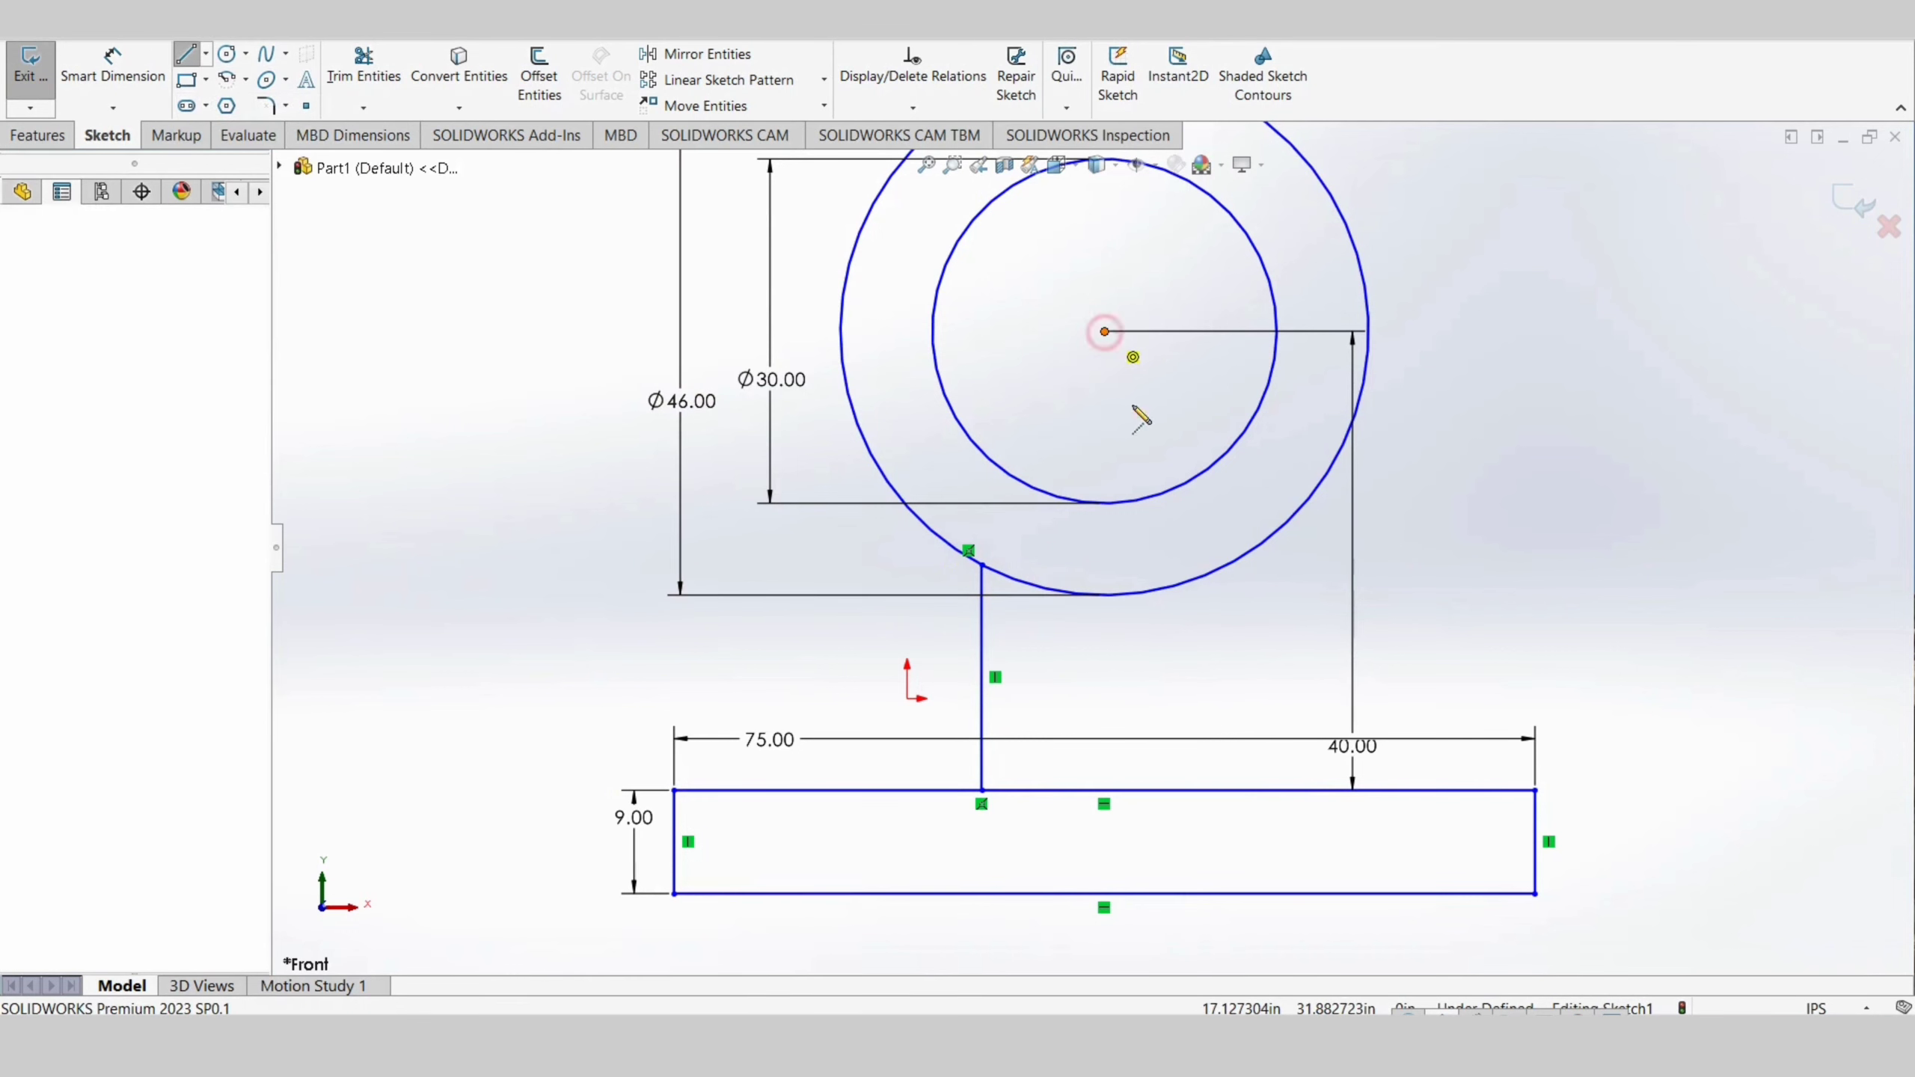
pyautogui.click(1104, 788)
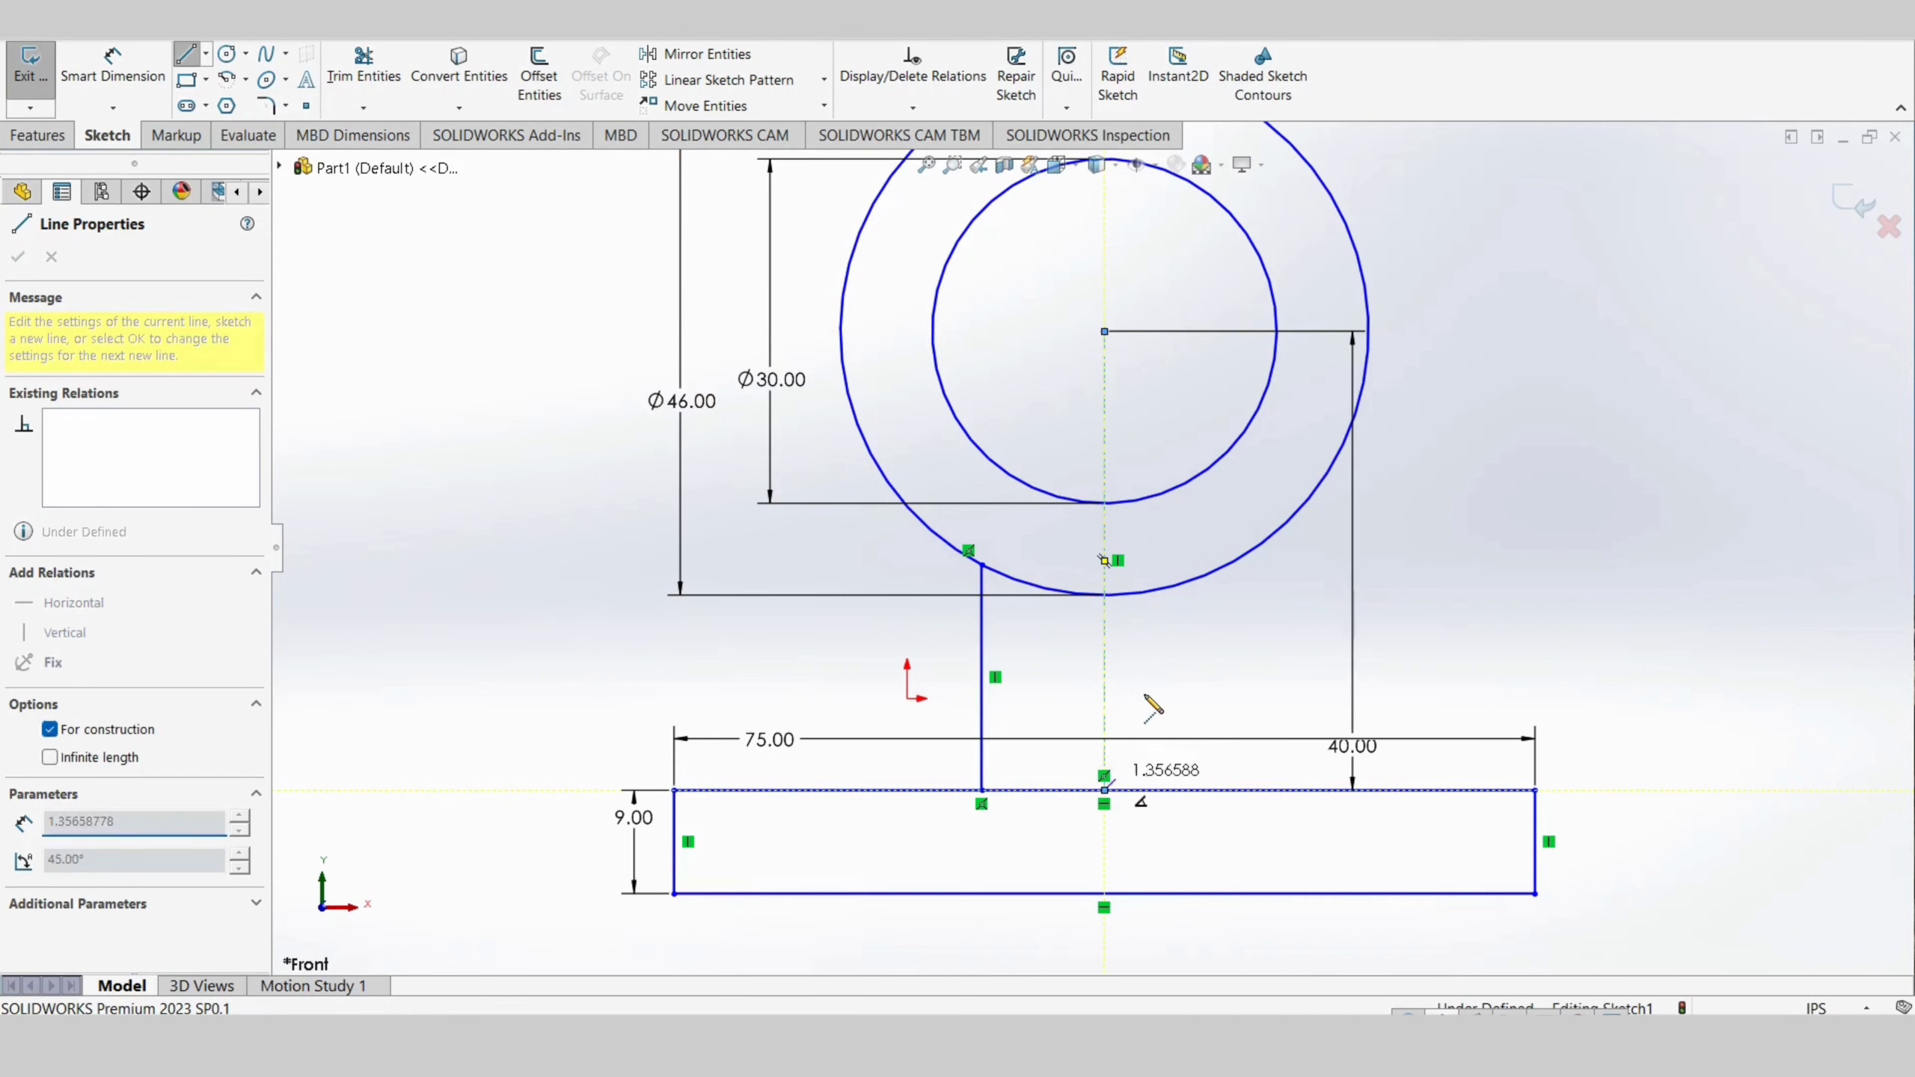
pyautogui.rightClick(1159, 704)
pyautogui.click(1162, 707)
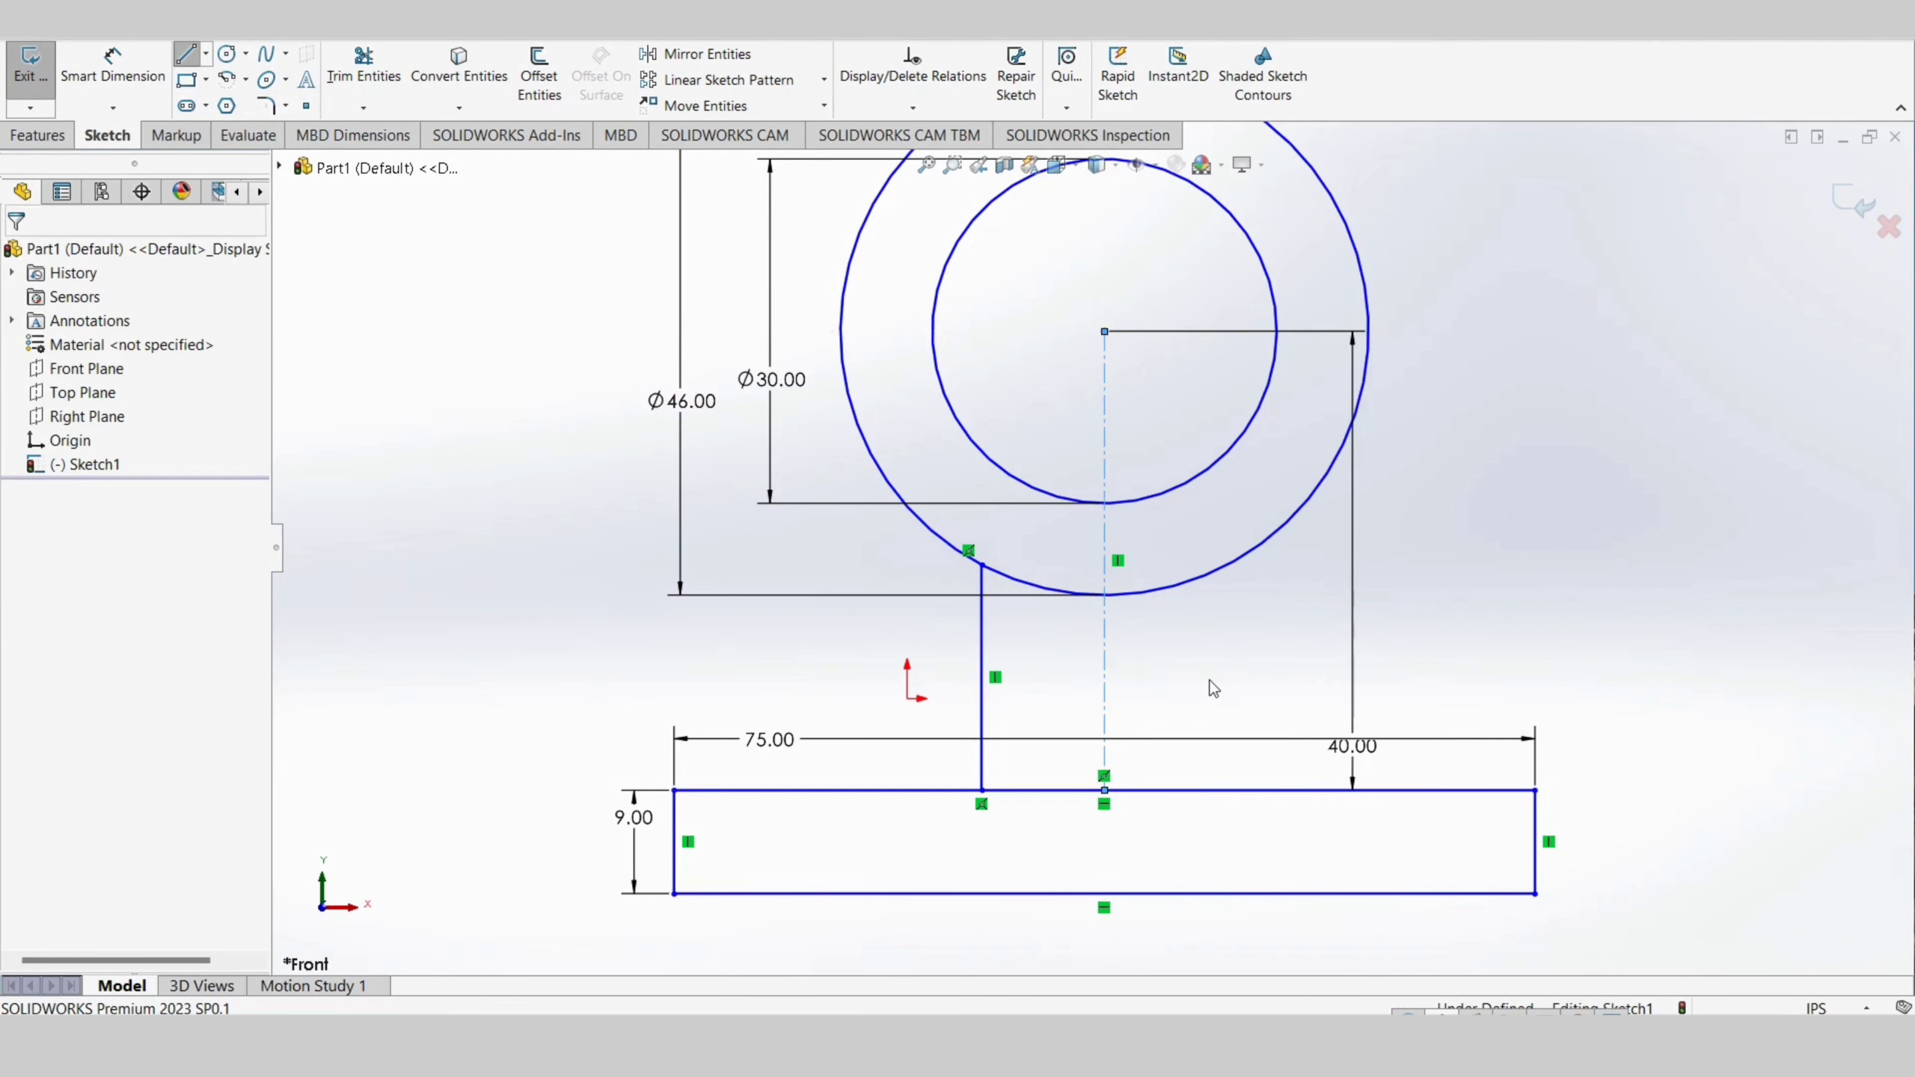
# Mirror the vertical connecting line about the centerline, keeping the original
pyautogui.click(673, 55)
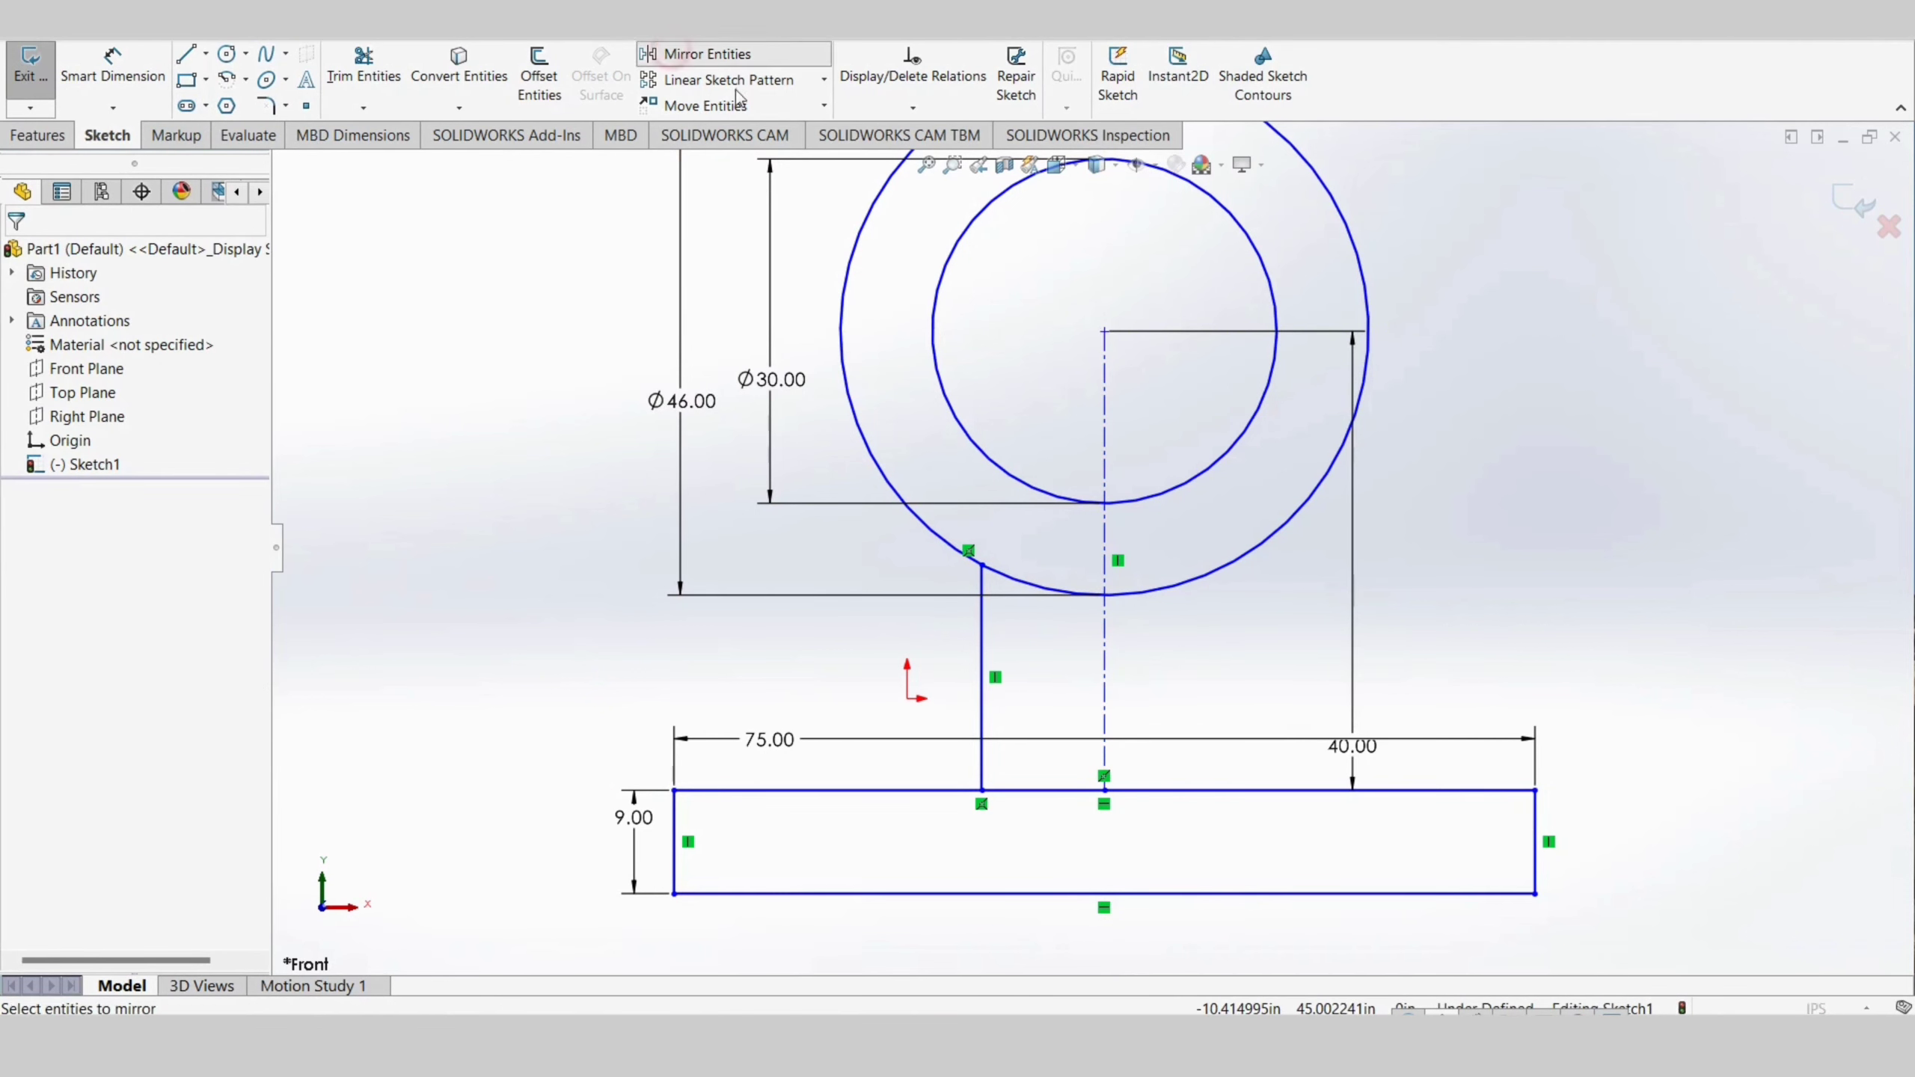
pyautogui.click(987, 665)
pyautogui.rightClick(1011, 662)
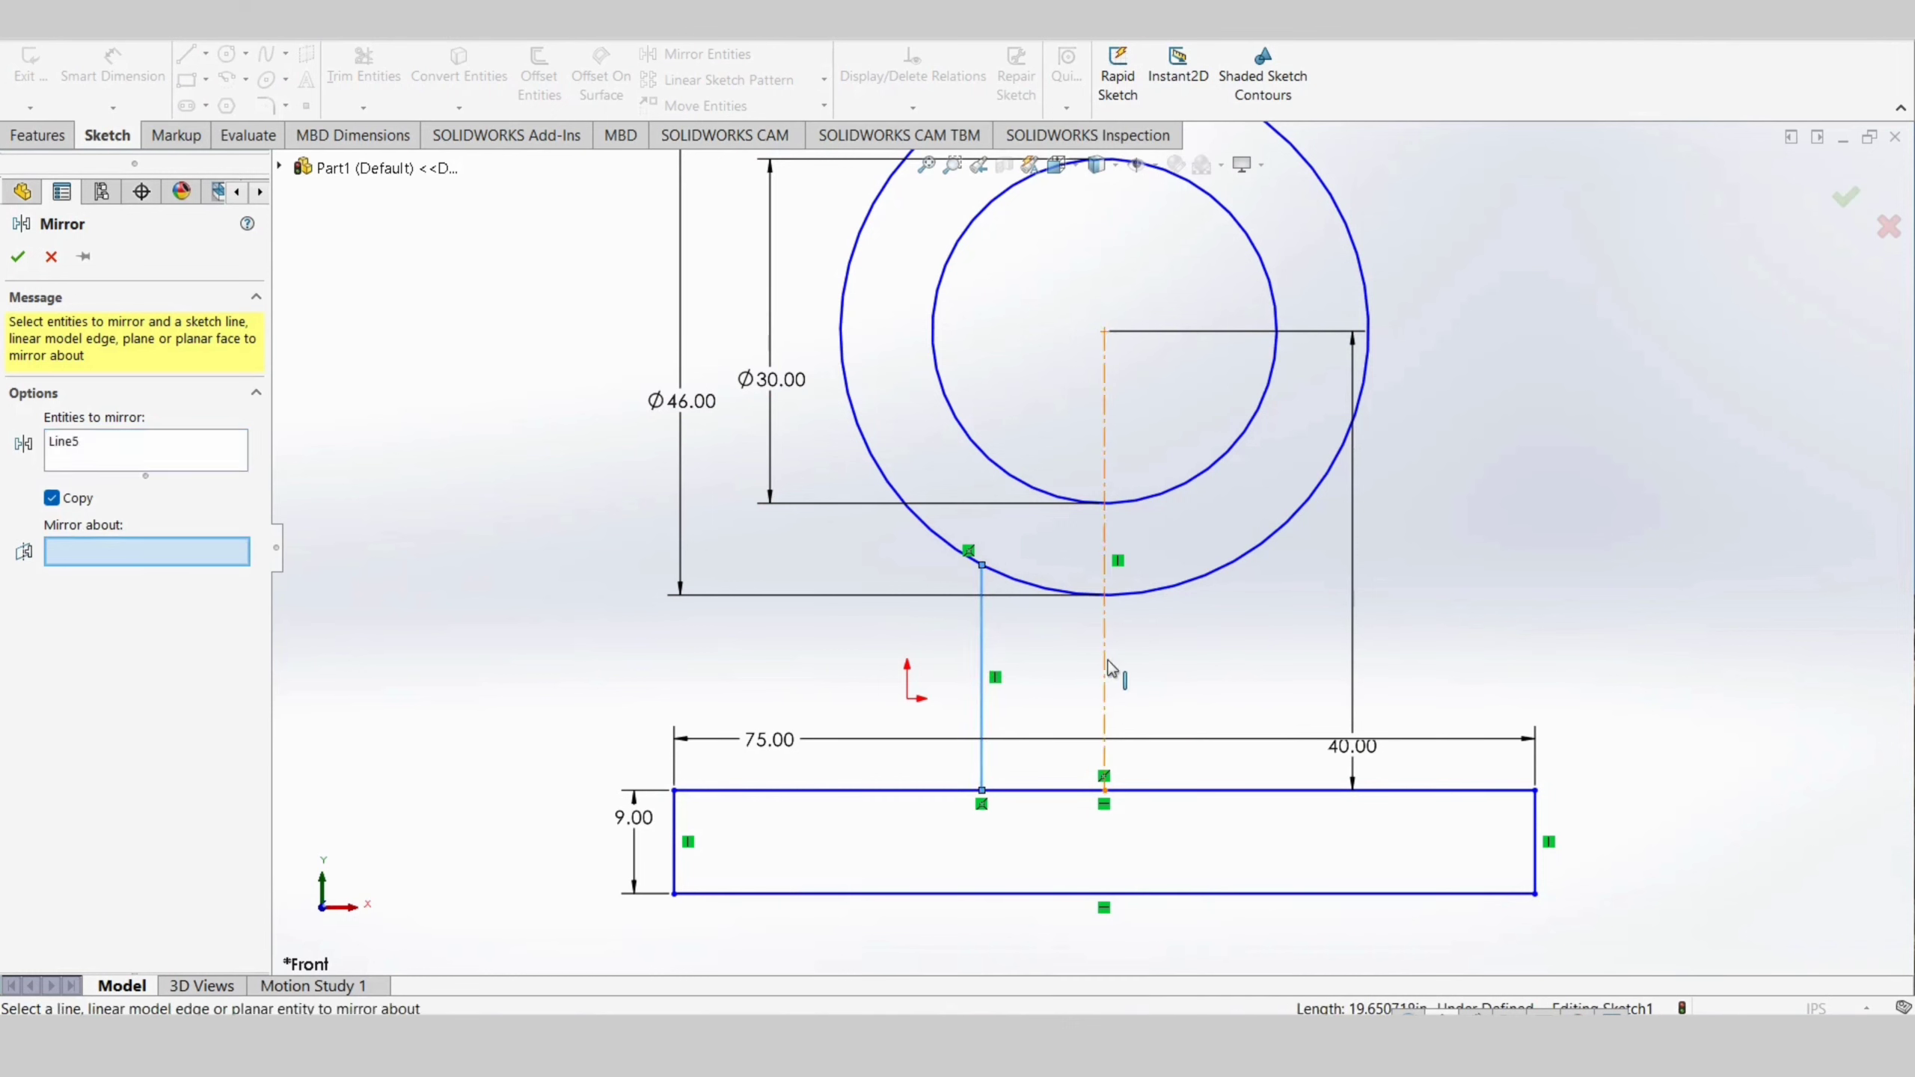
pyautogui.click(1107, 663)
pyautogui.rightClick(1145, 661)
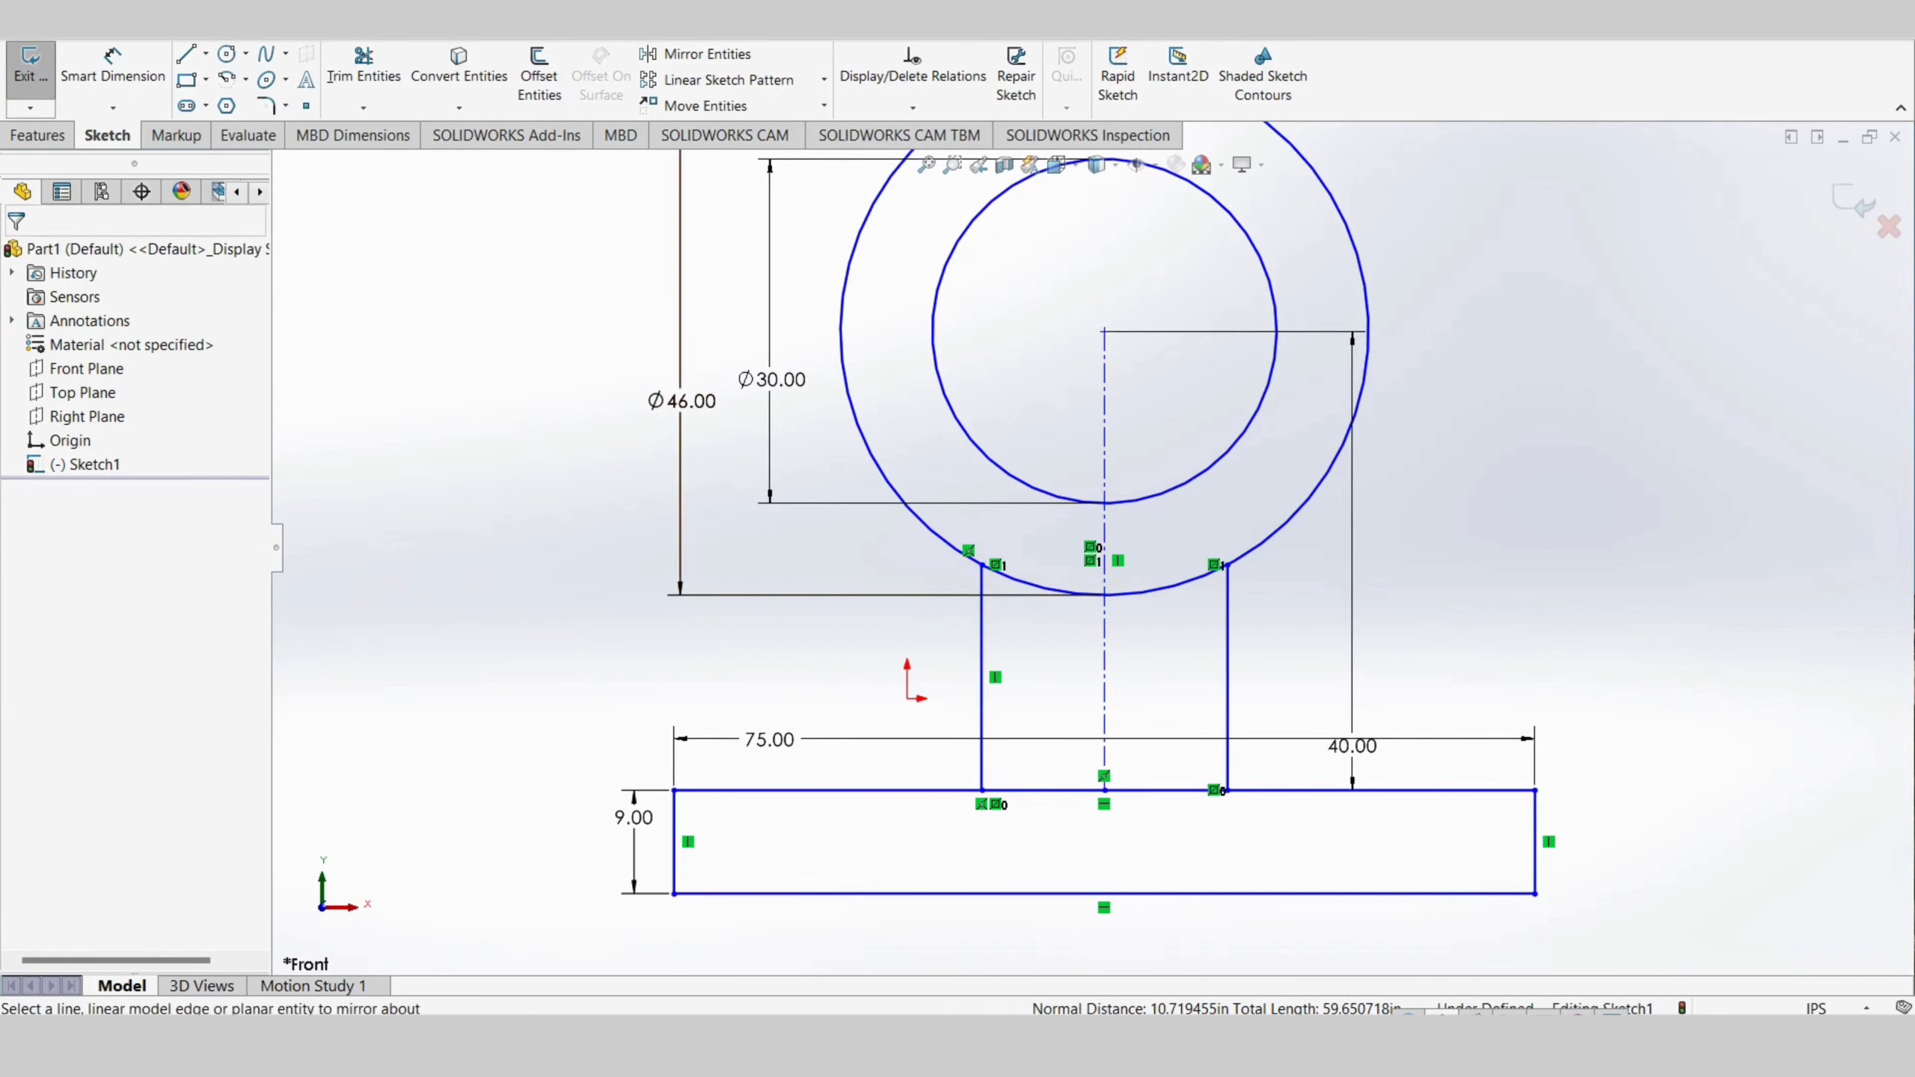
# Set the distance between the centerline and the left vertical line to 4.5 in
pyautogui.press('d')
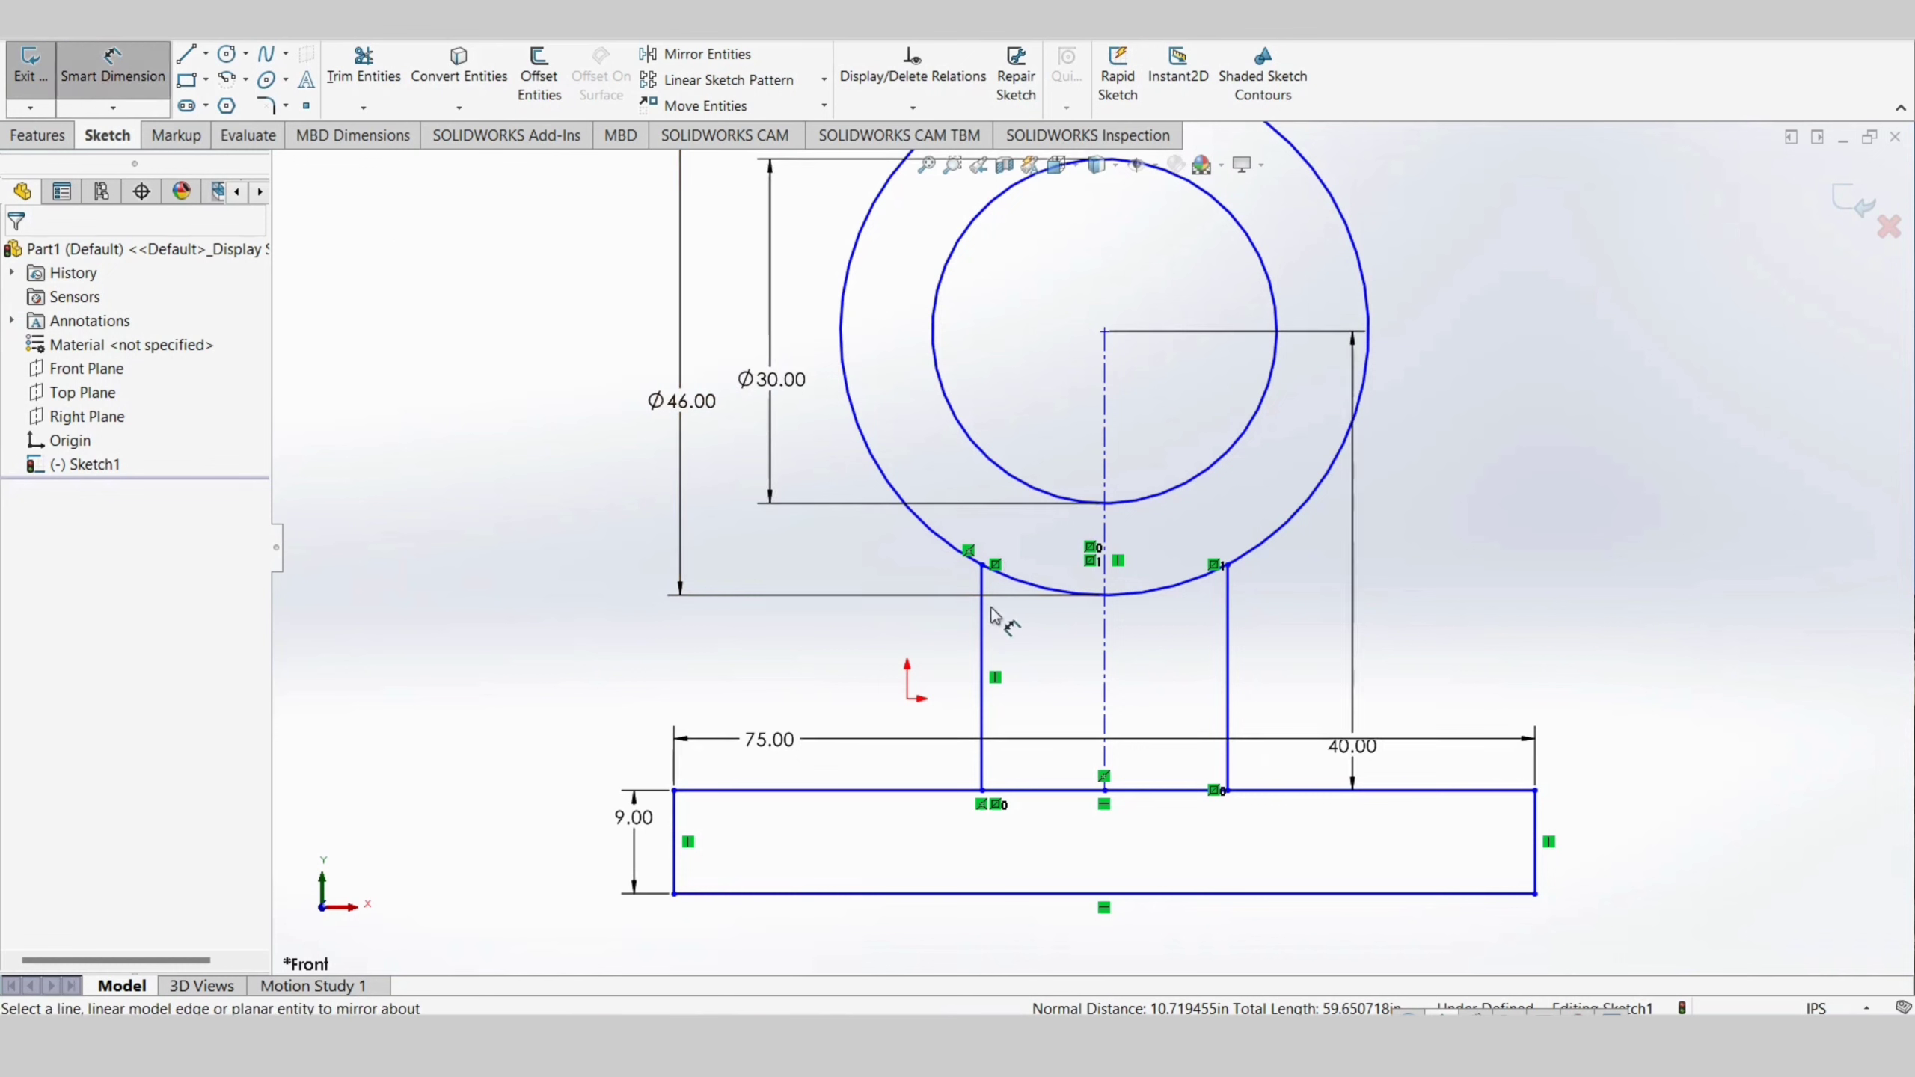
pyautogui.click(1104, 662)
pyautogui.click(981, 647)
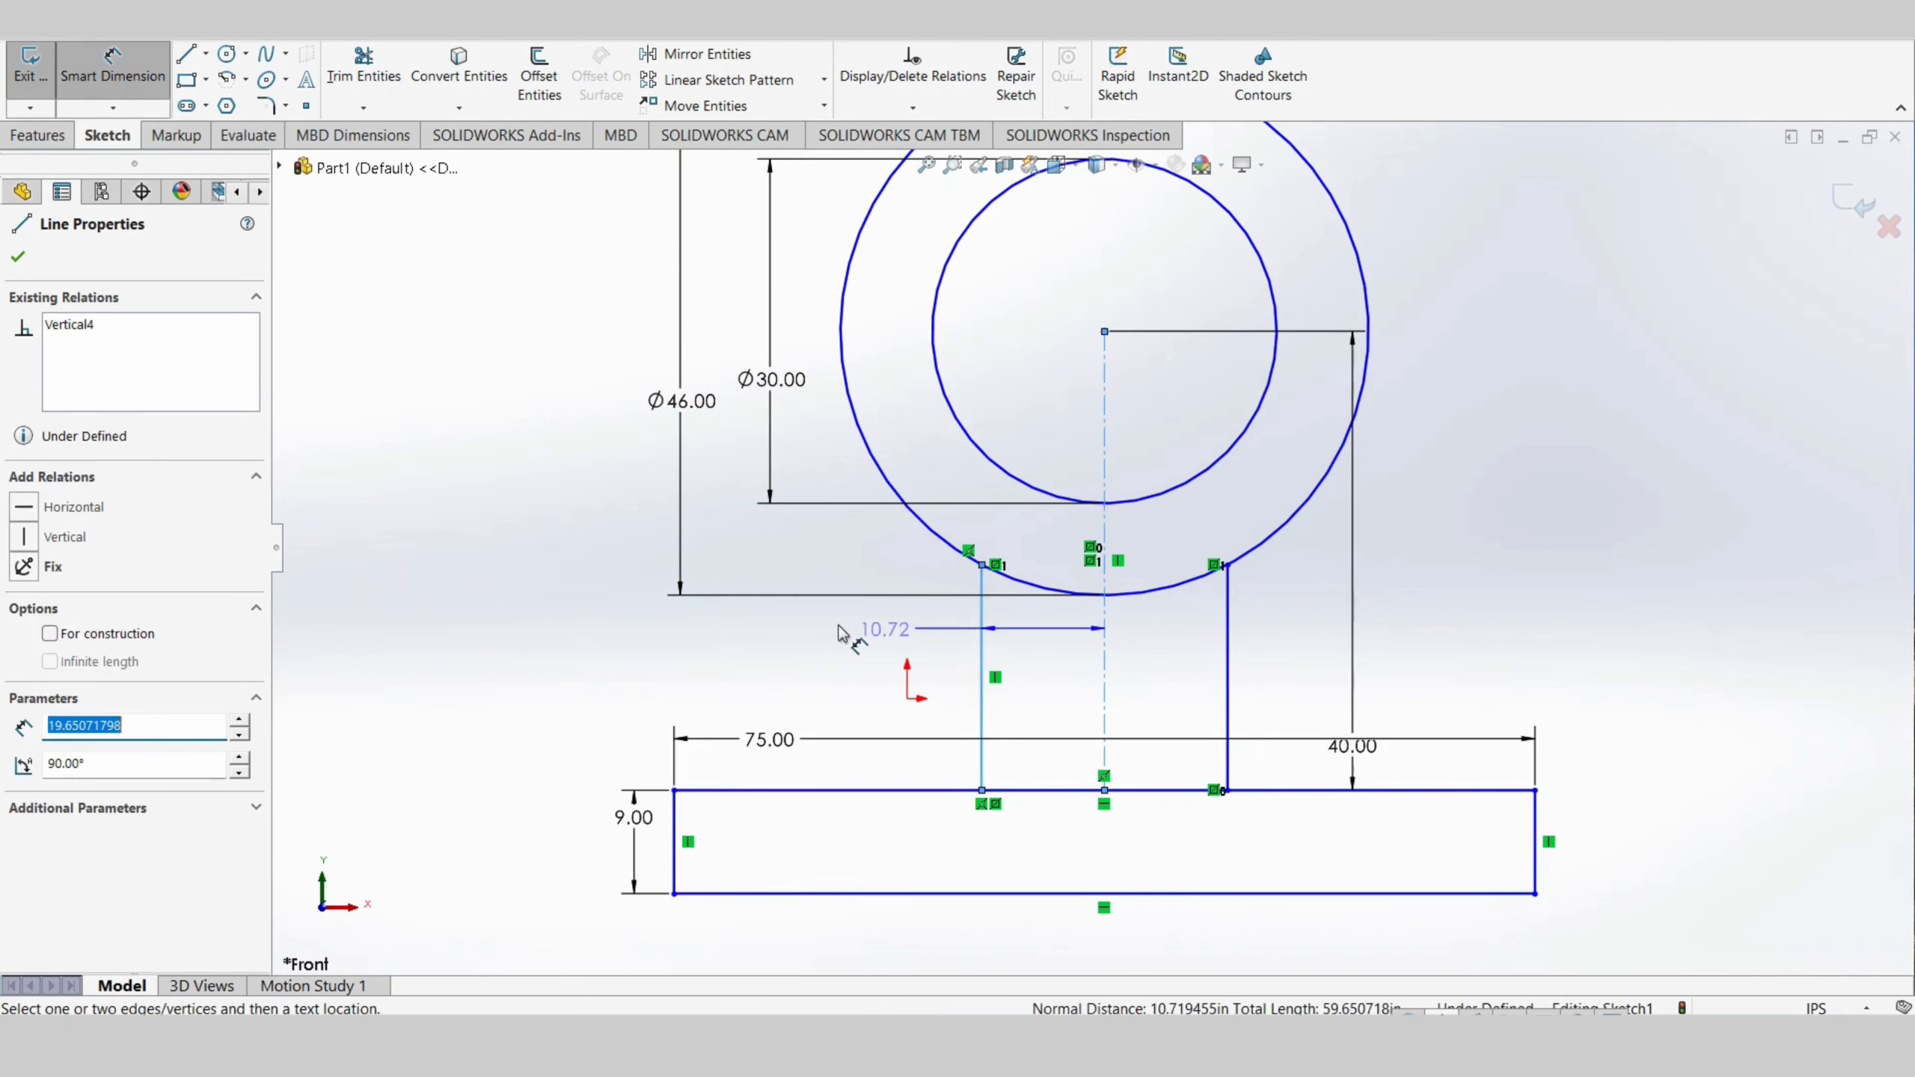
pyautogui.click(839, 650)
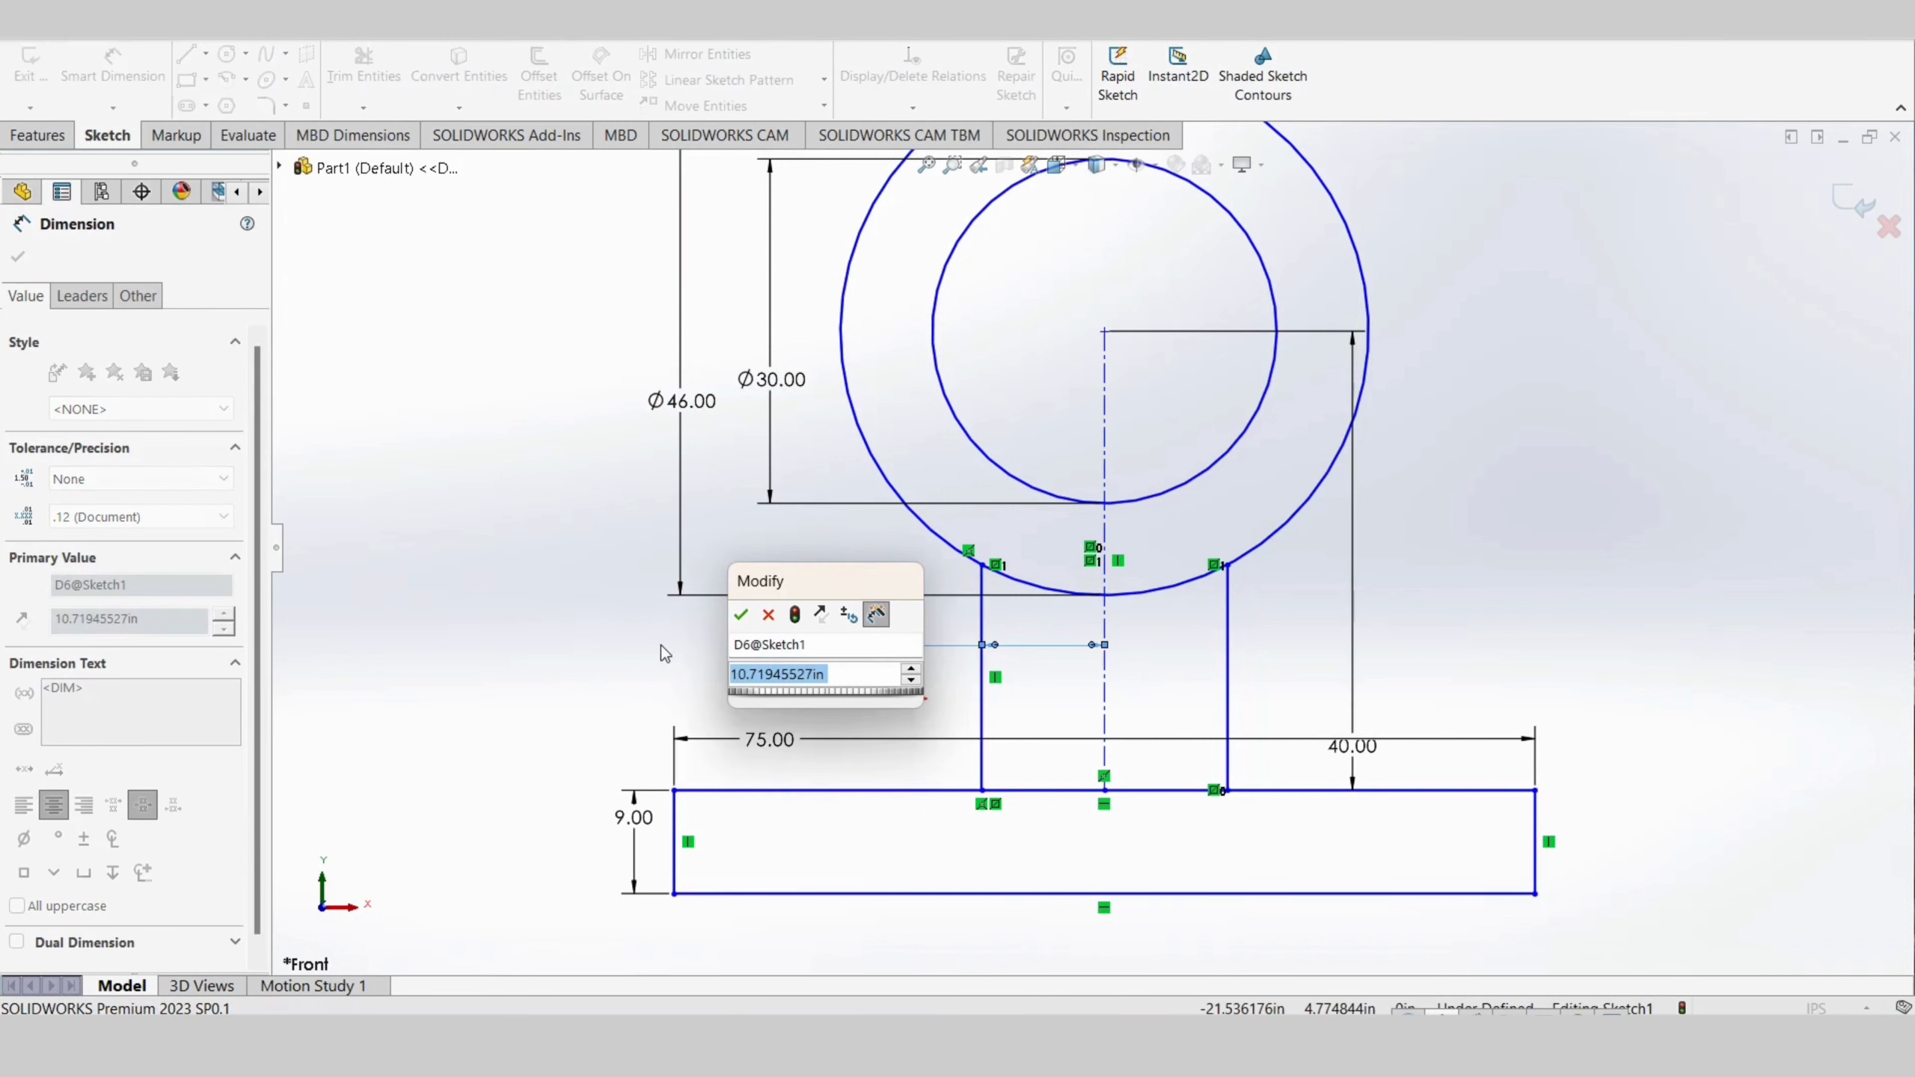
pyautogui.write('4.5')
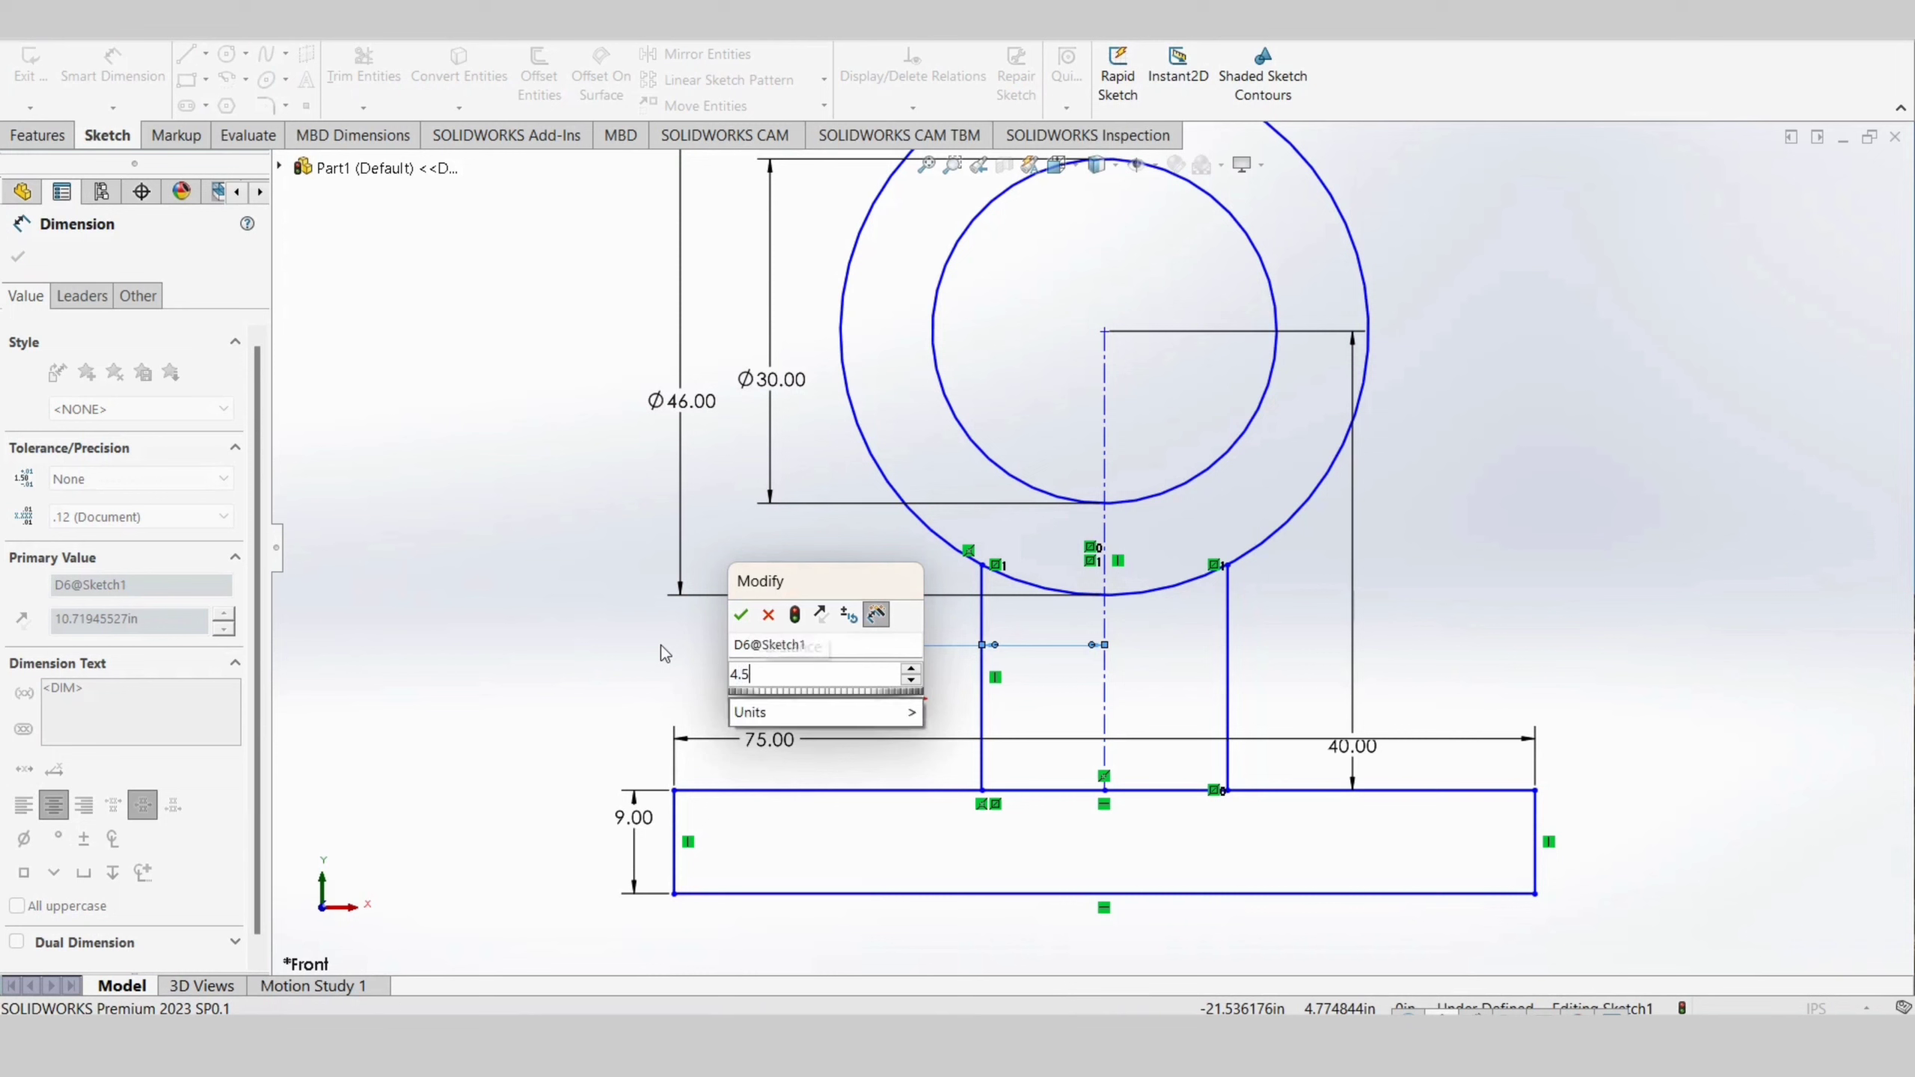
pyautogui.press('Return')
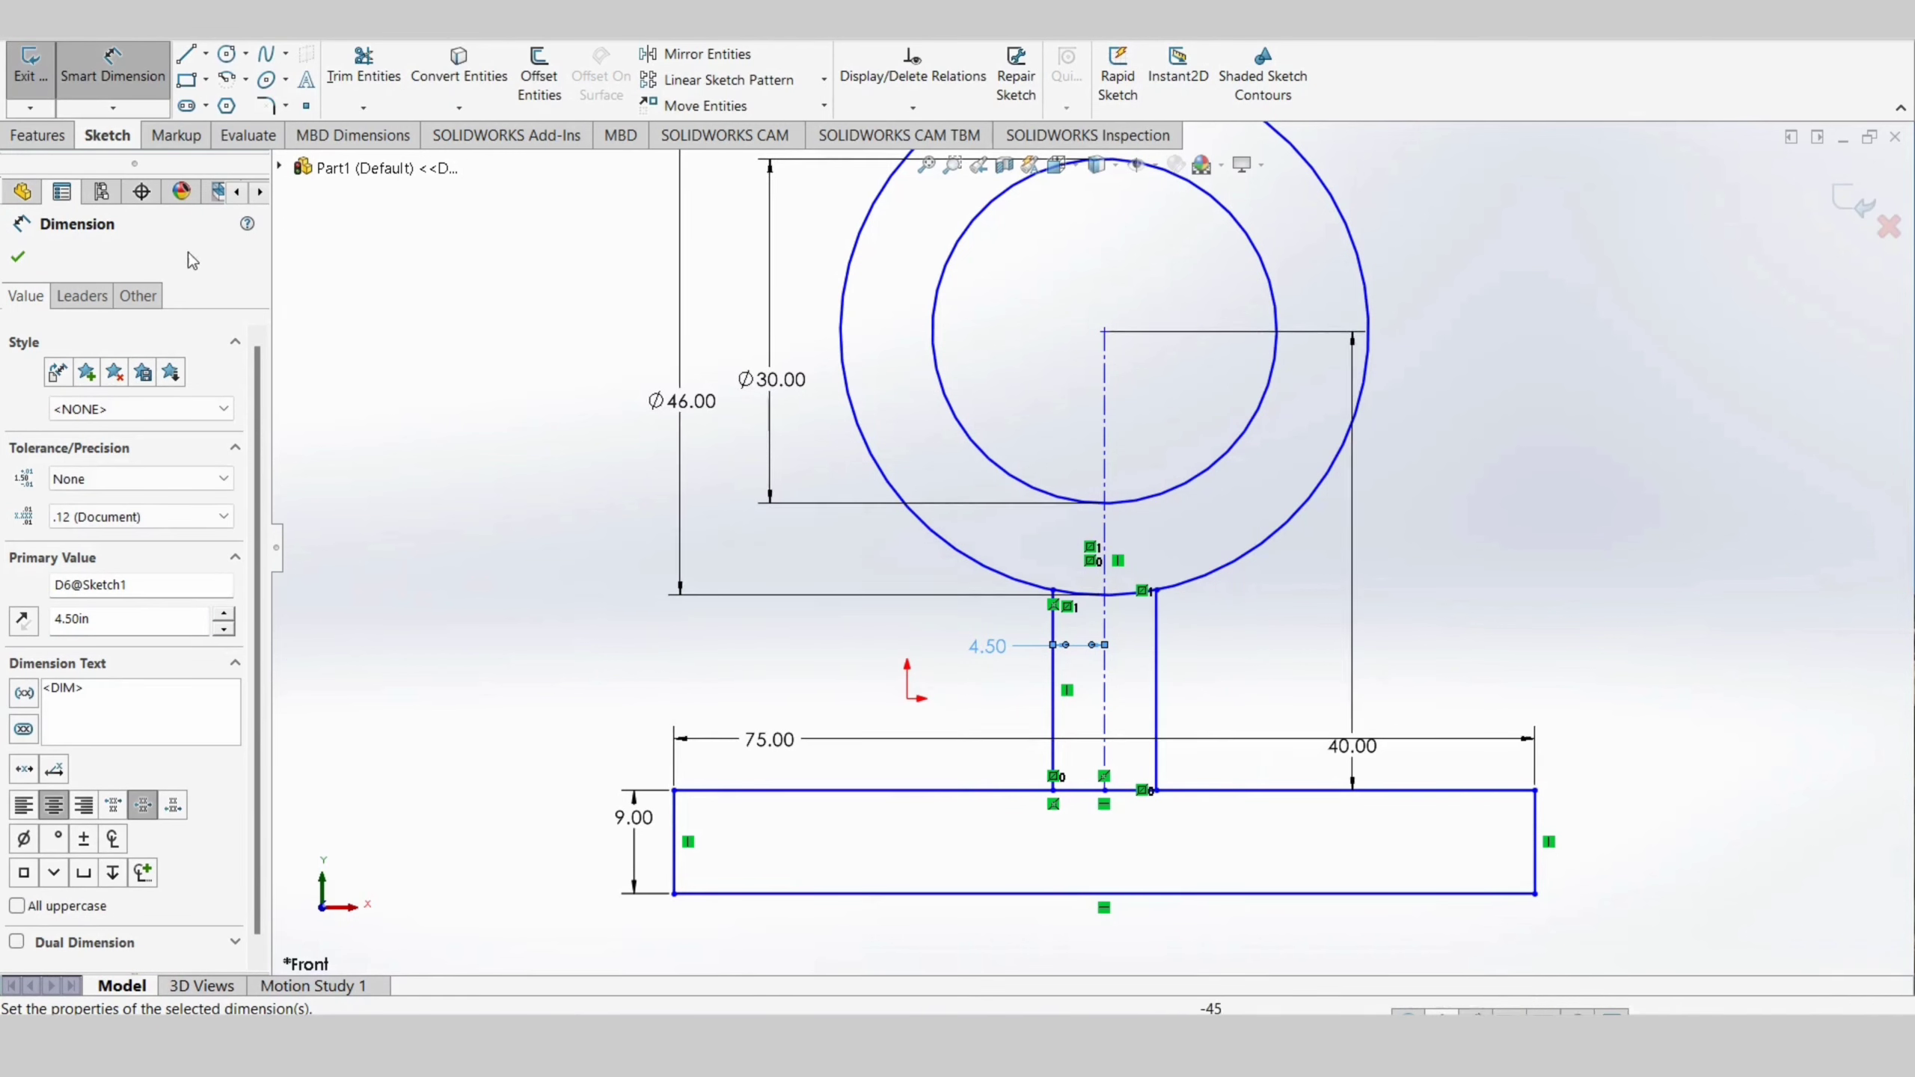
pyautogui.press('Escape')
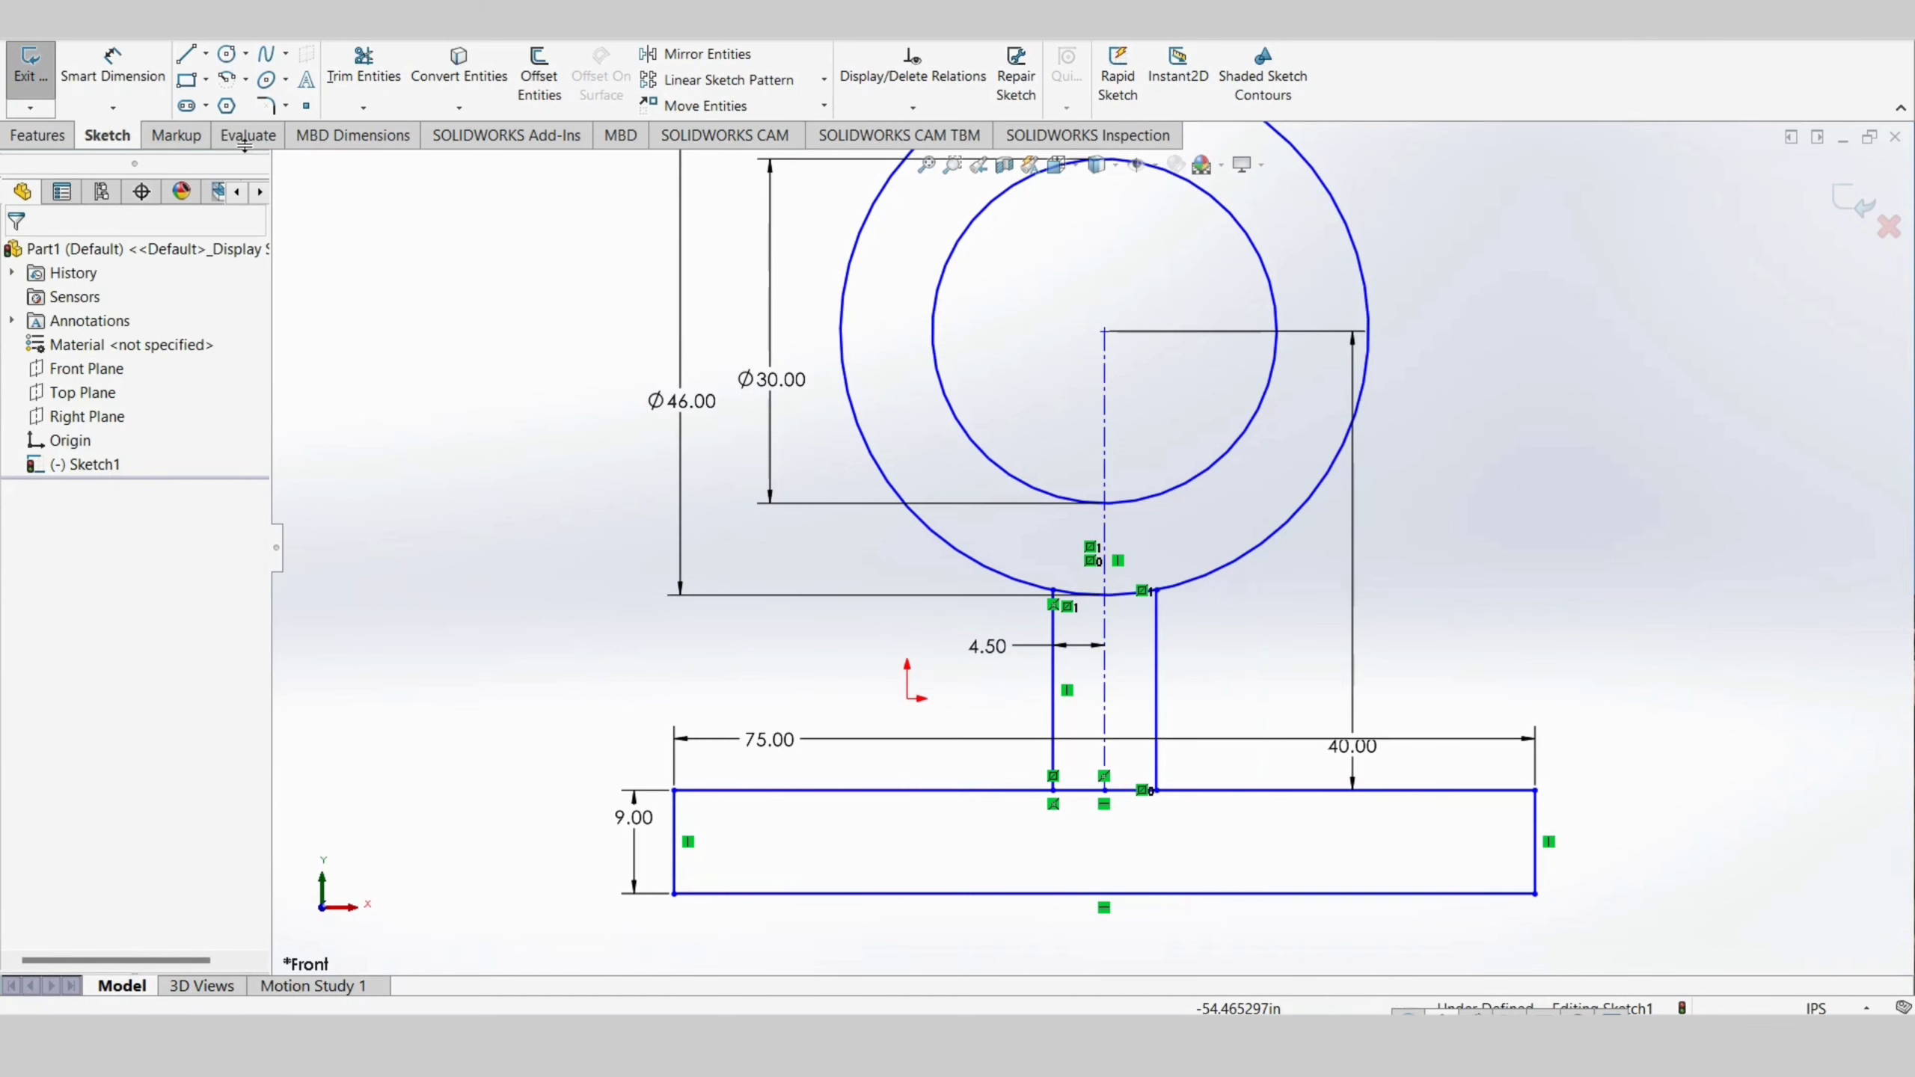
# Sketch 8 in horizontal lines joining the inner and outer circles at center height, one on each side
pyautogui.press('l')
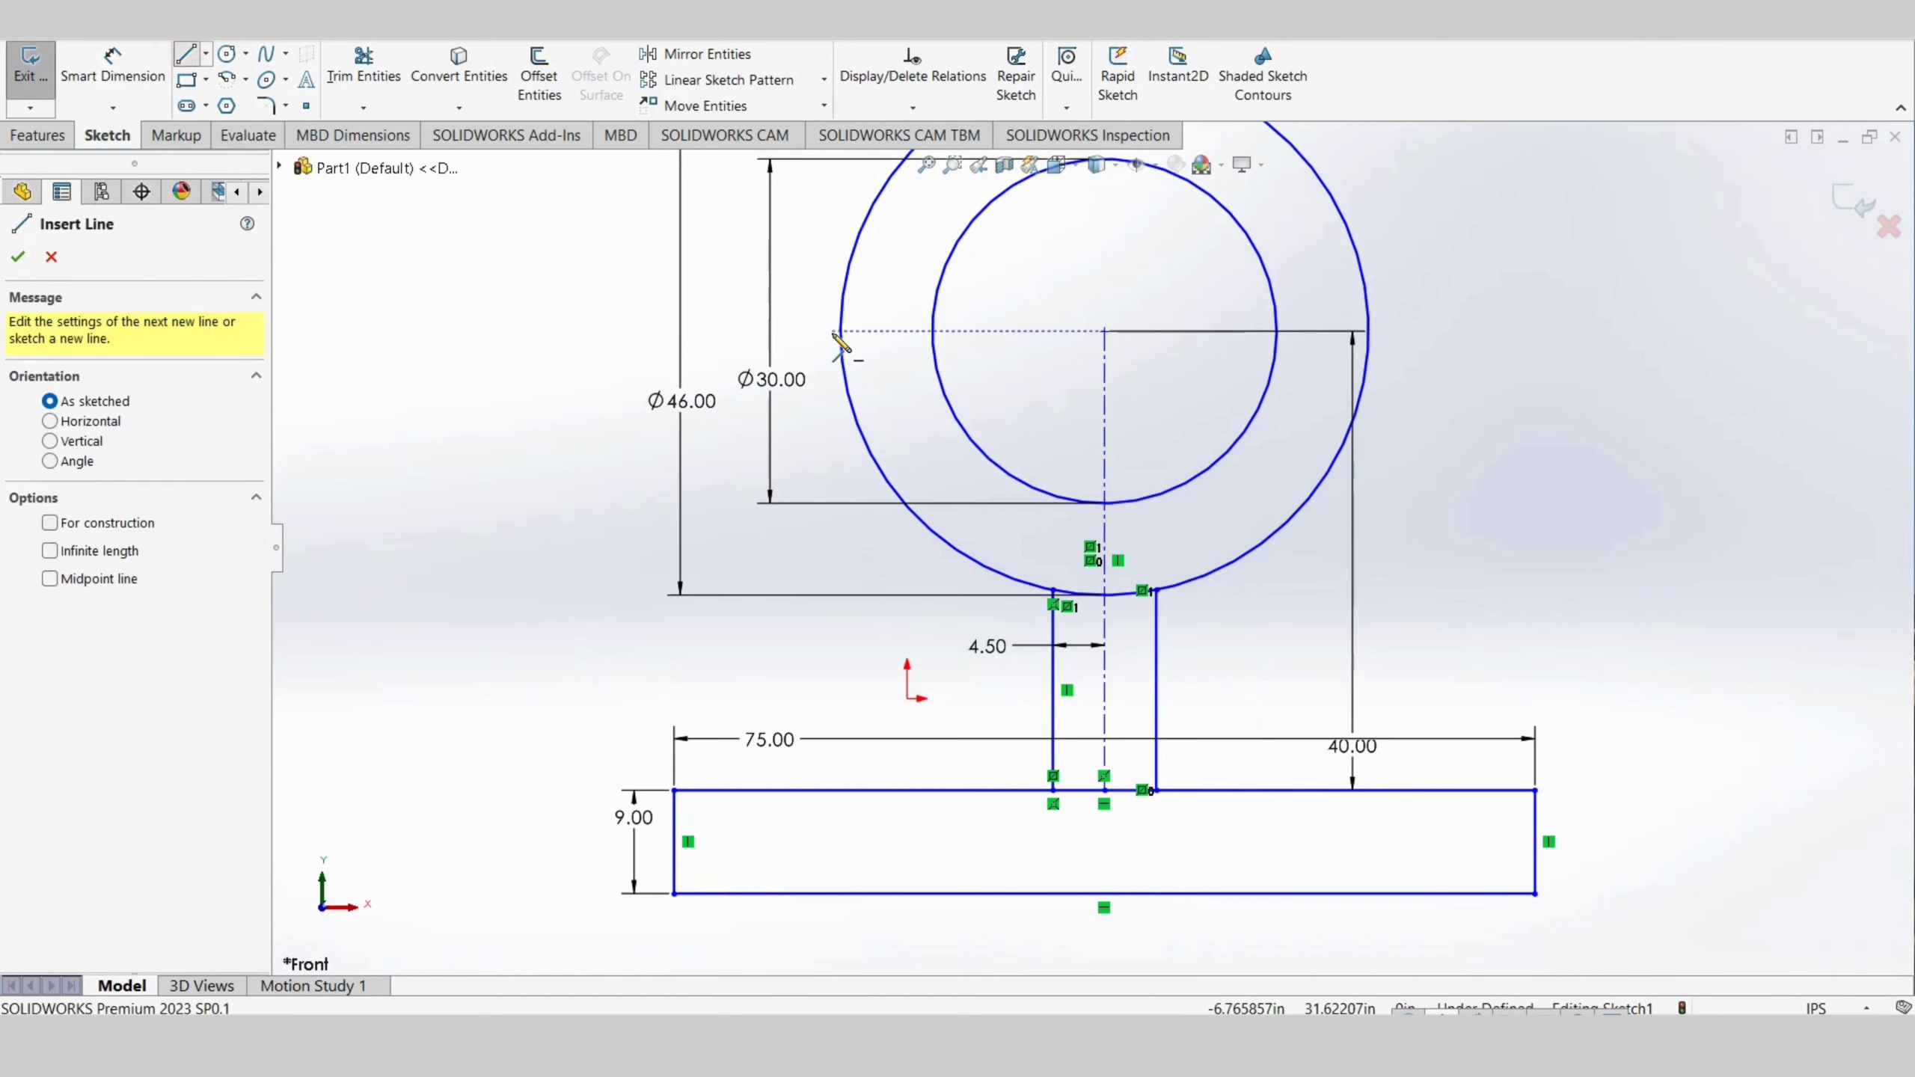
pyautogui.click(839, 332)
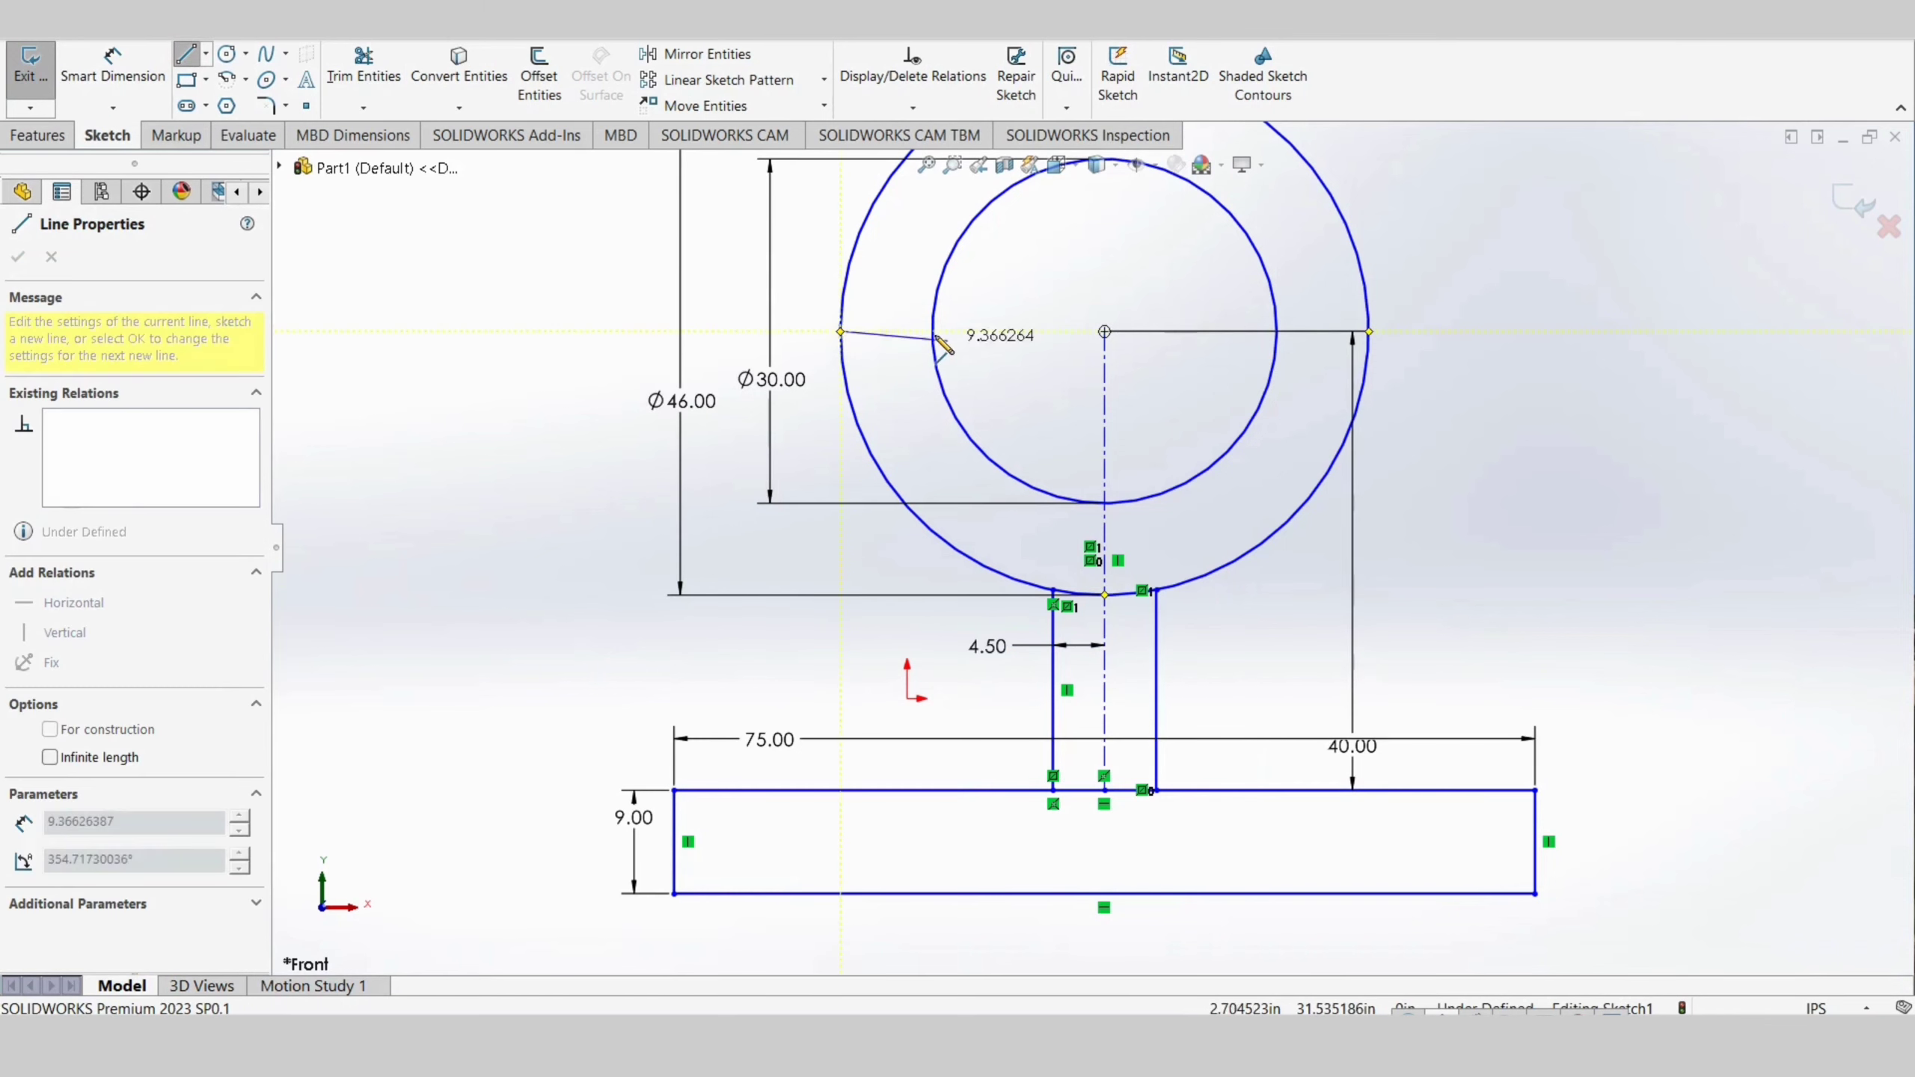
pyautogui.click(933, 332)
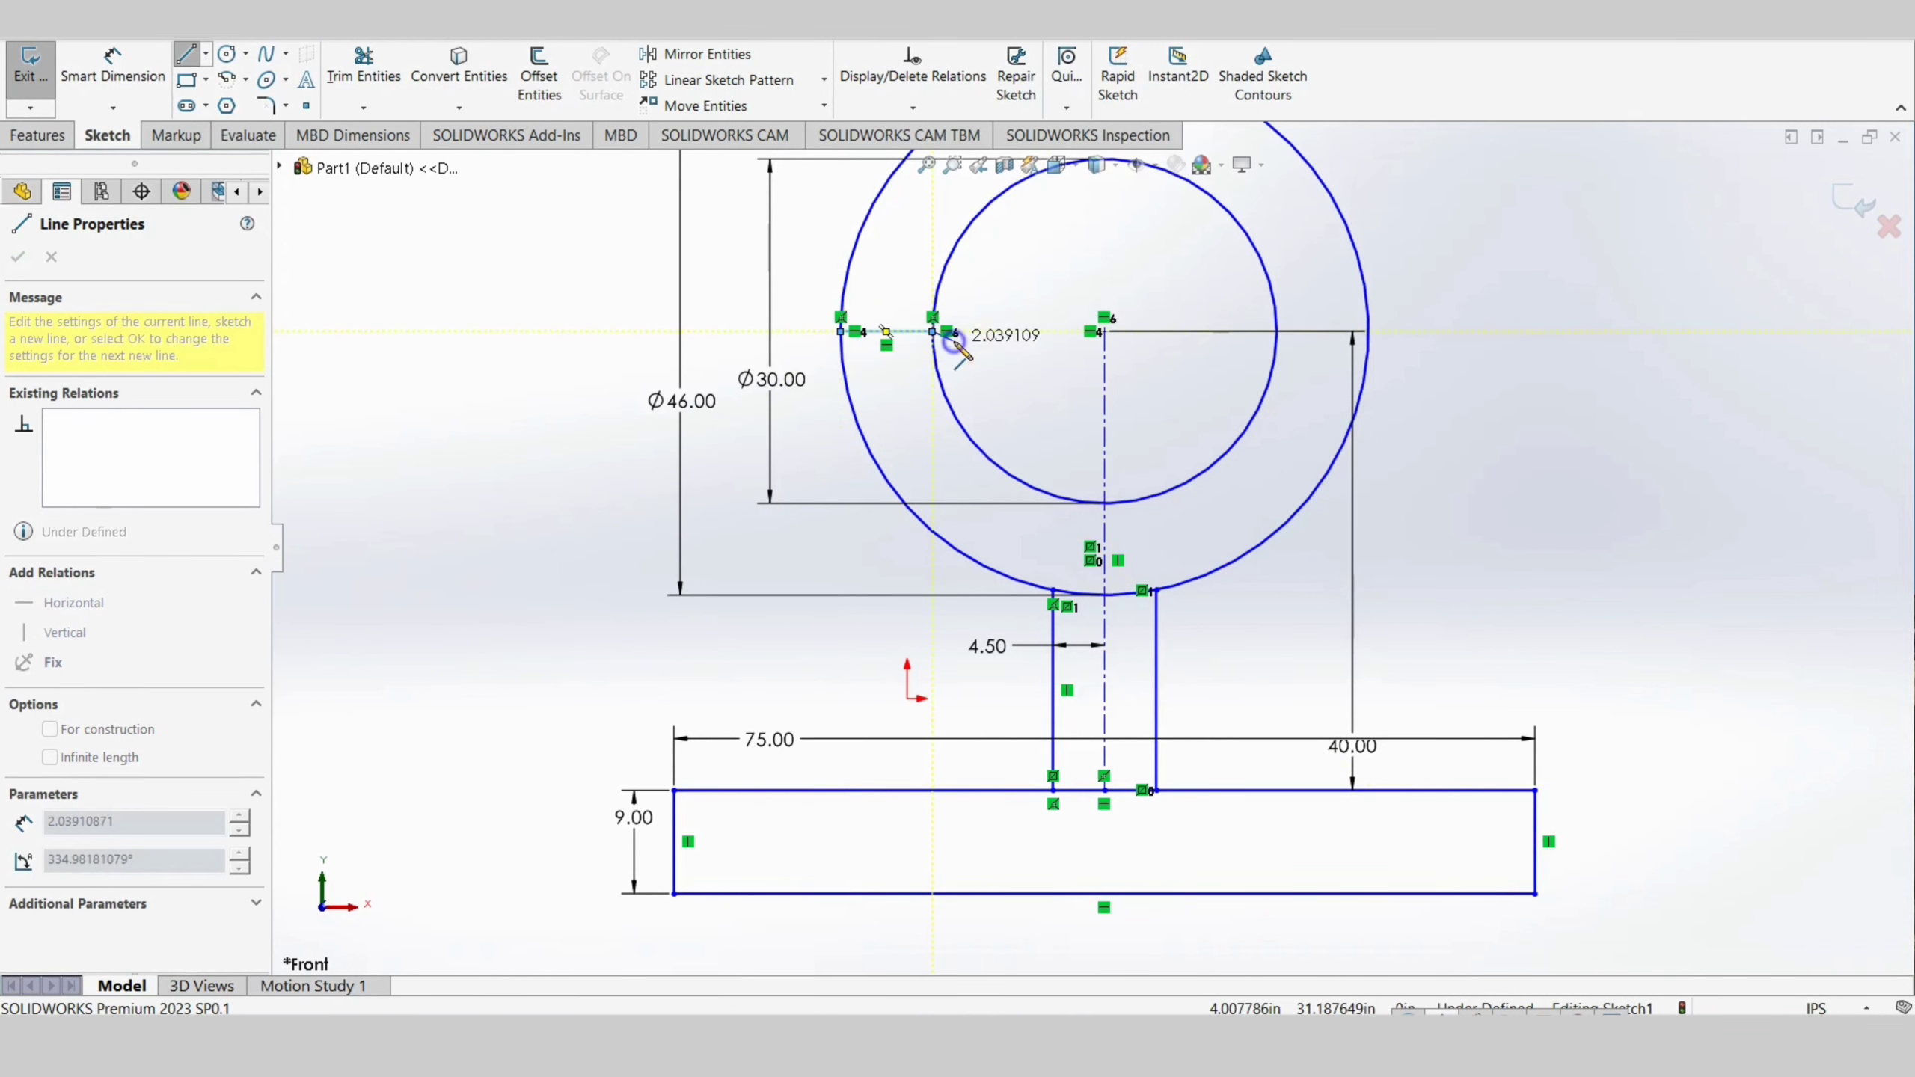
pyautogui.rightClick(968, 349)
pyautogui.click(973, 357)
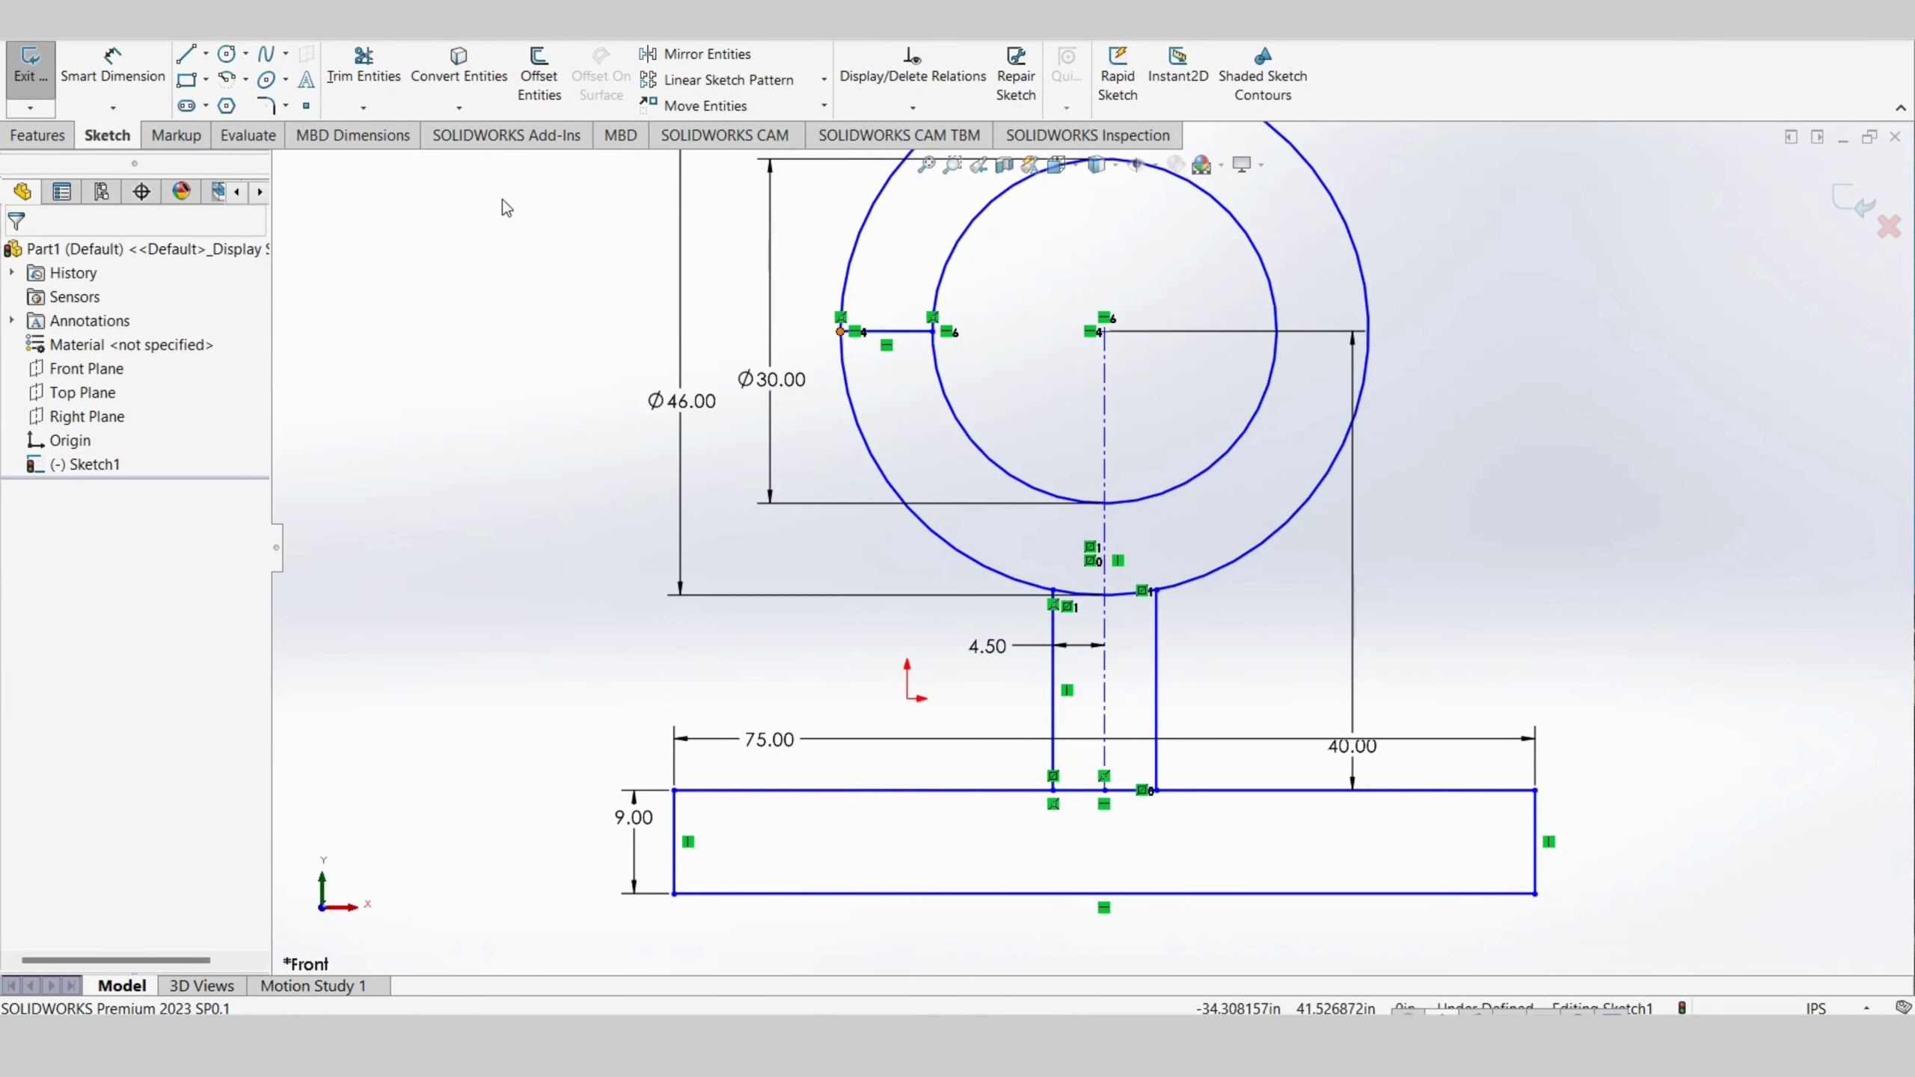
pyautogui.press('l')
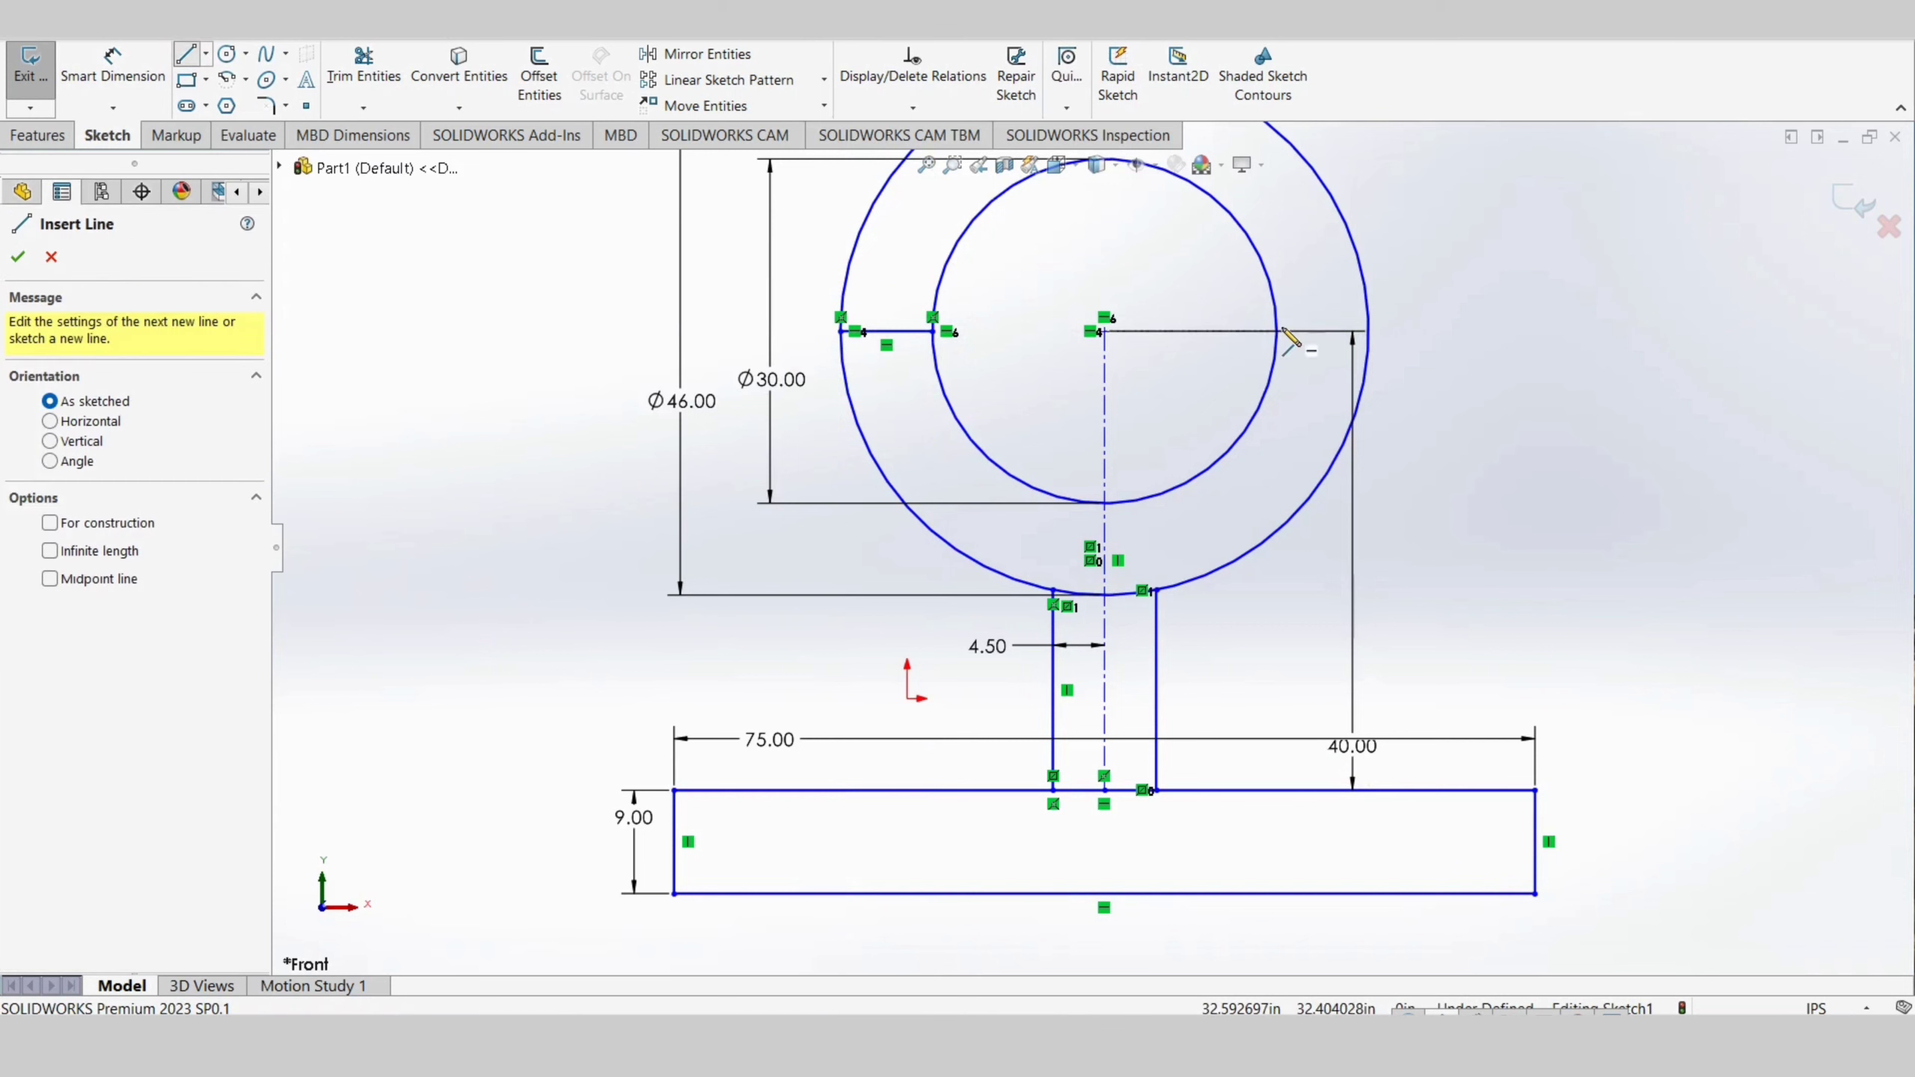
pyautogui.click(1276, 332)
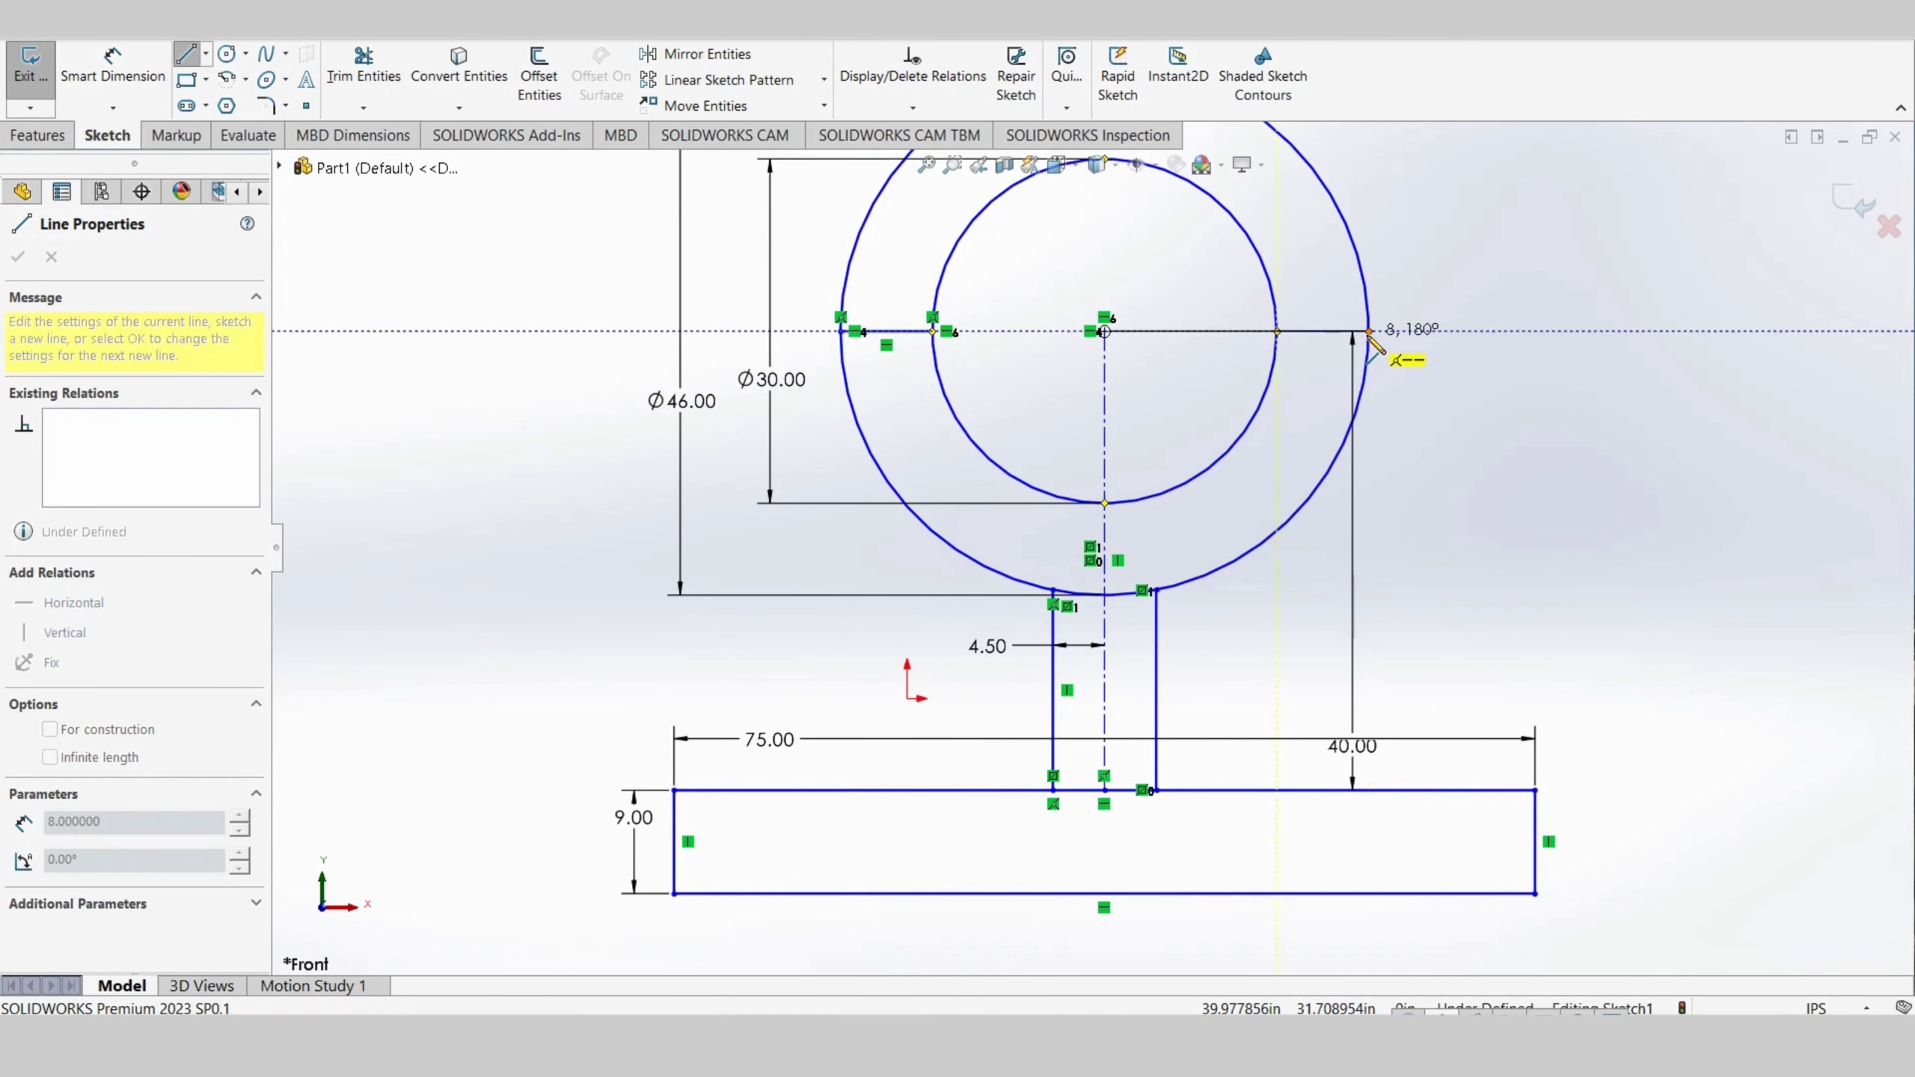
pyautogui.click(1368, 332)
pyautogui.rightClick(1440, 369)
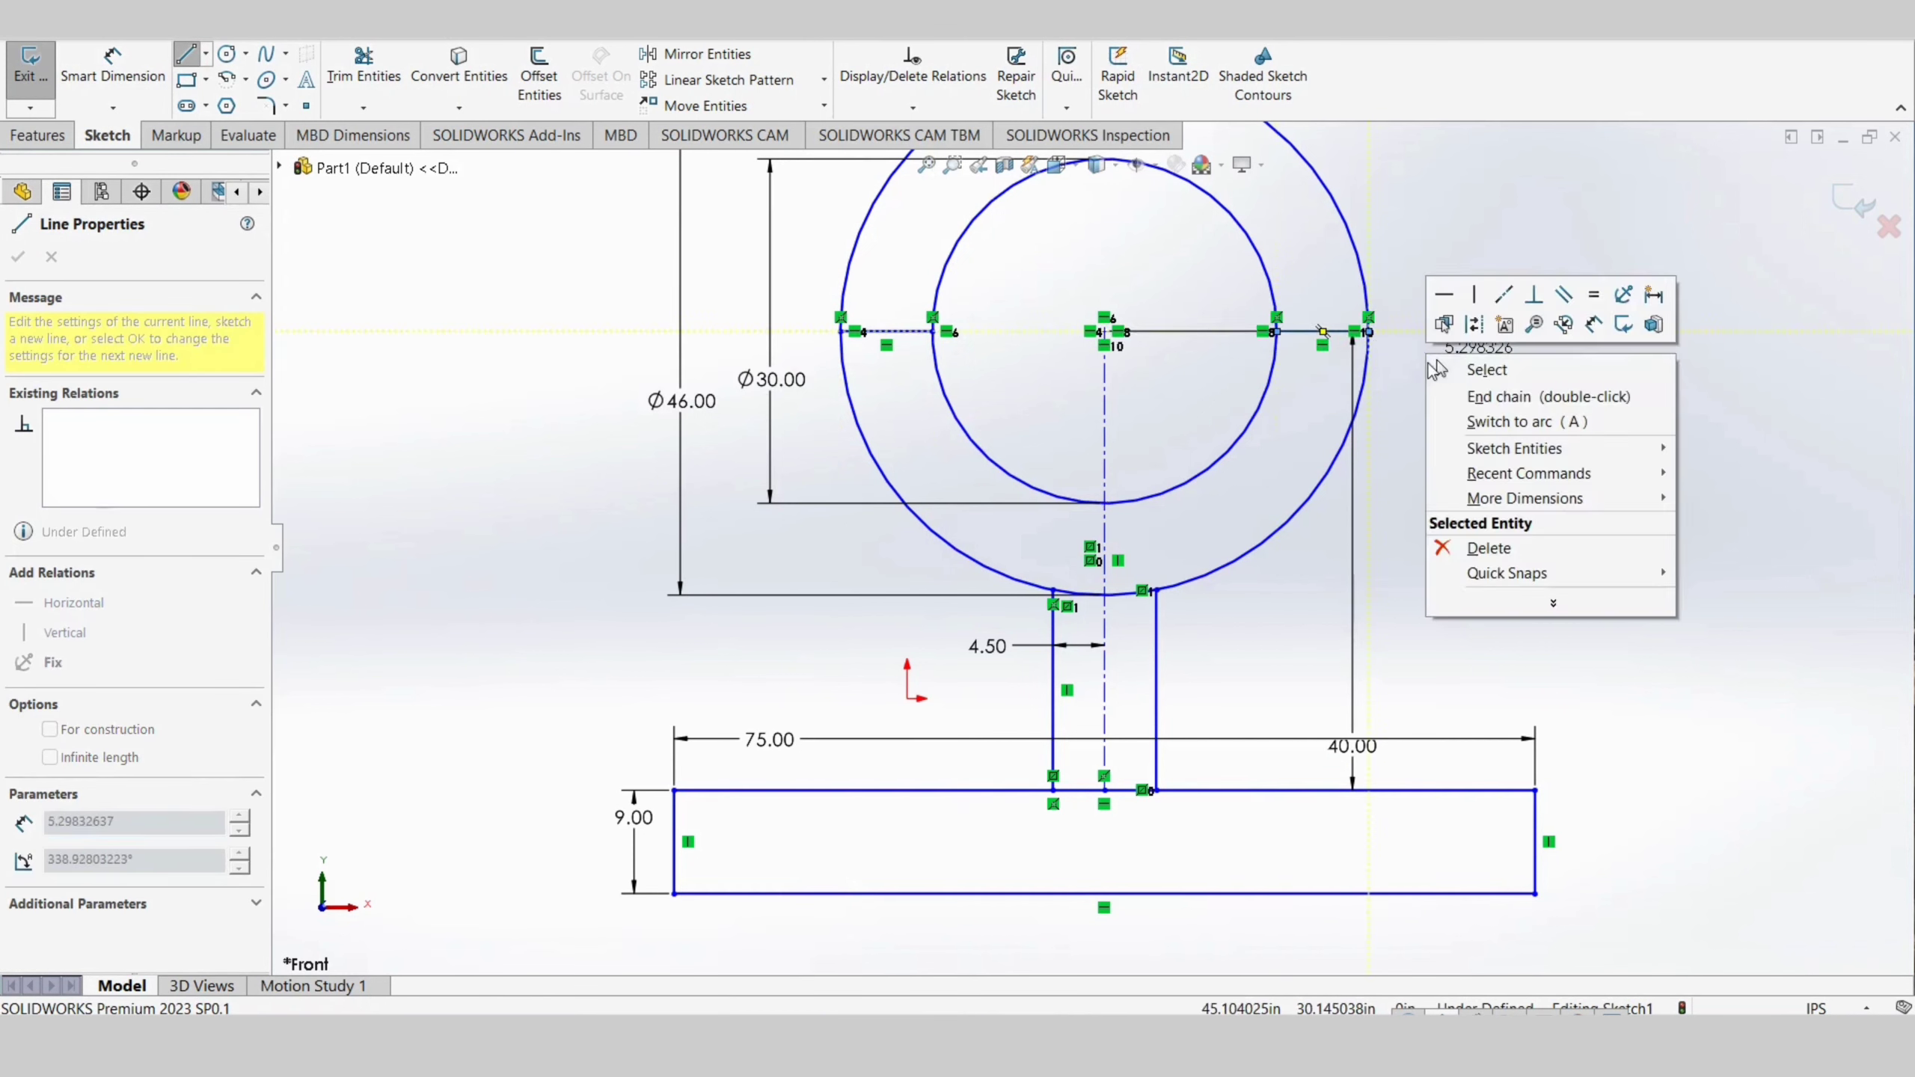
pyautogui.click(1442, 370)
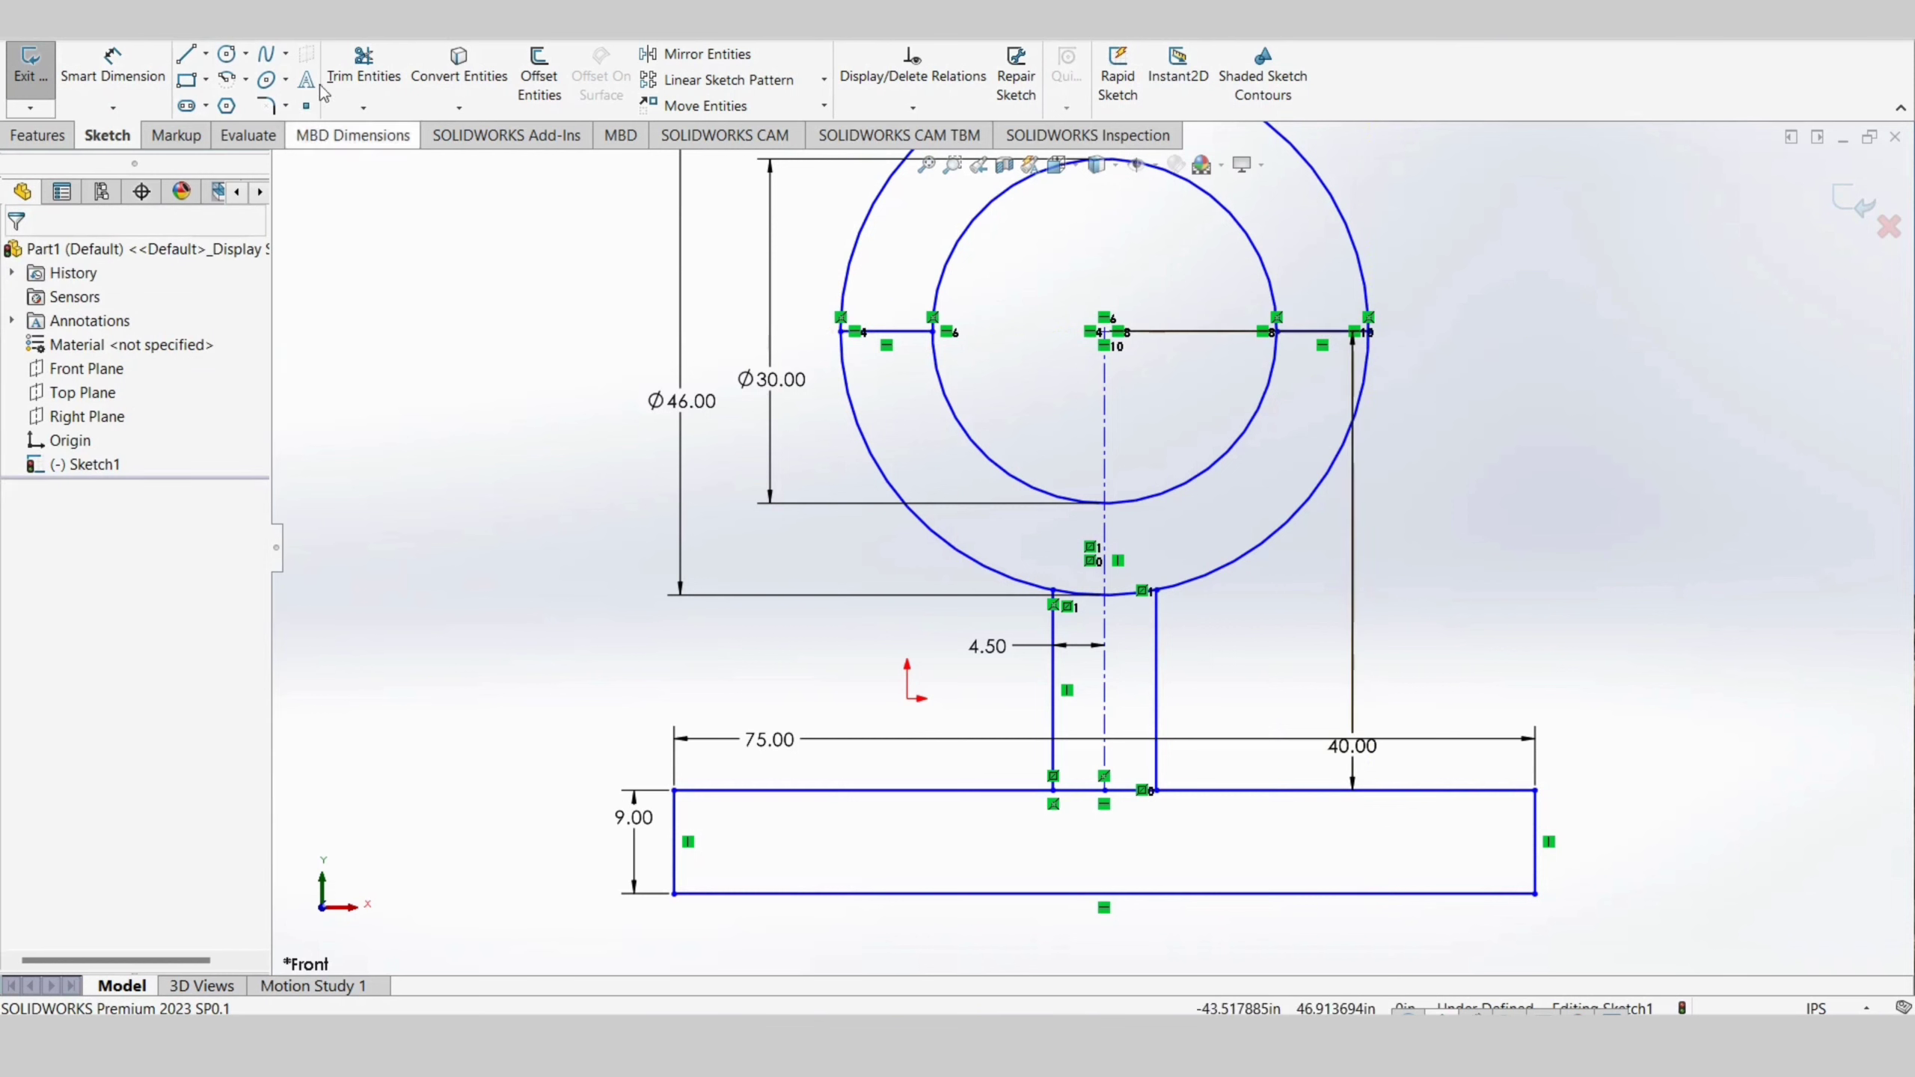
# Trim away the upper halves of the inner and outer circles above the horizontal lines with Trim to closest
pyautogui.click(363, 71)
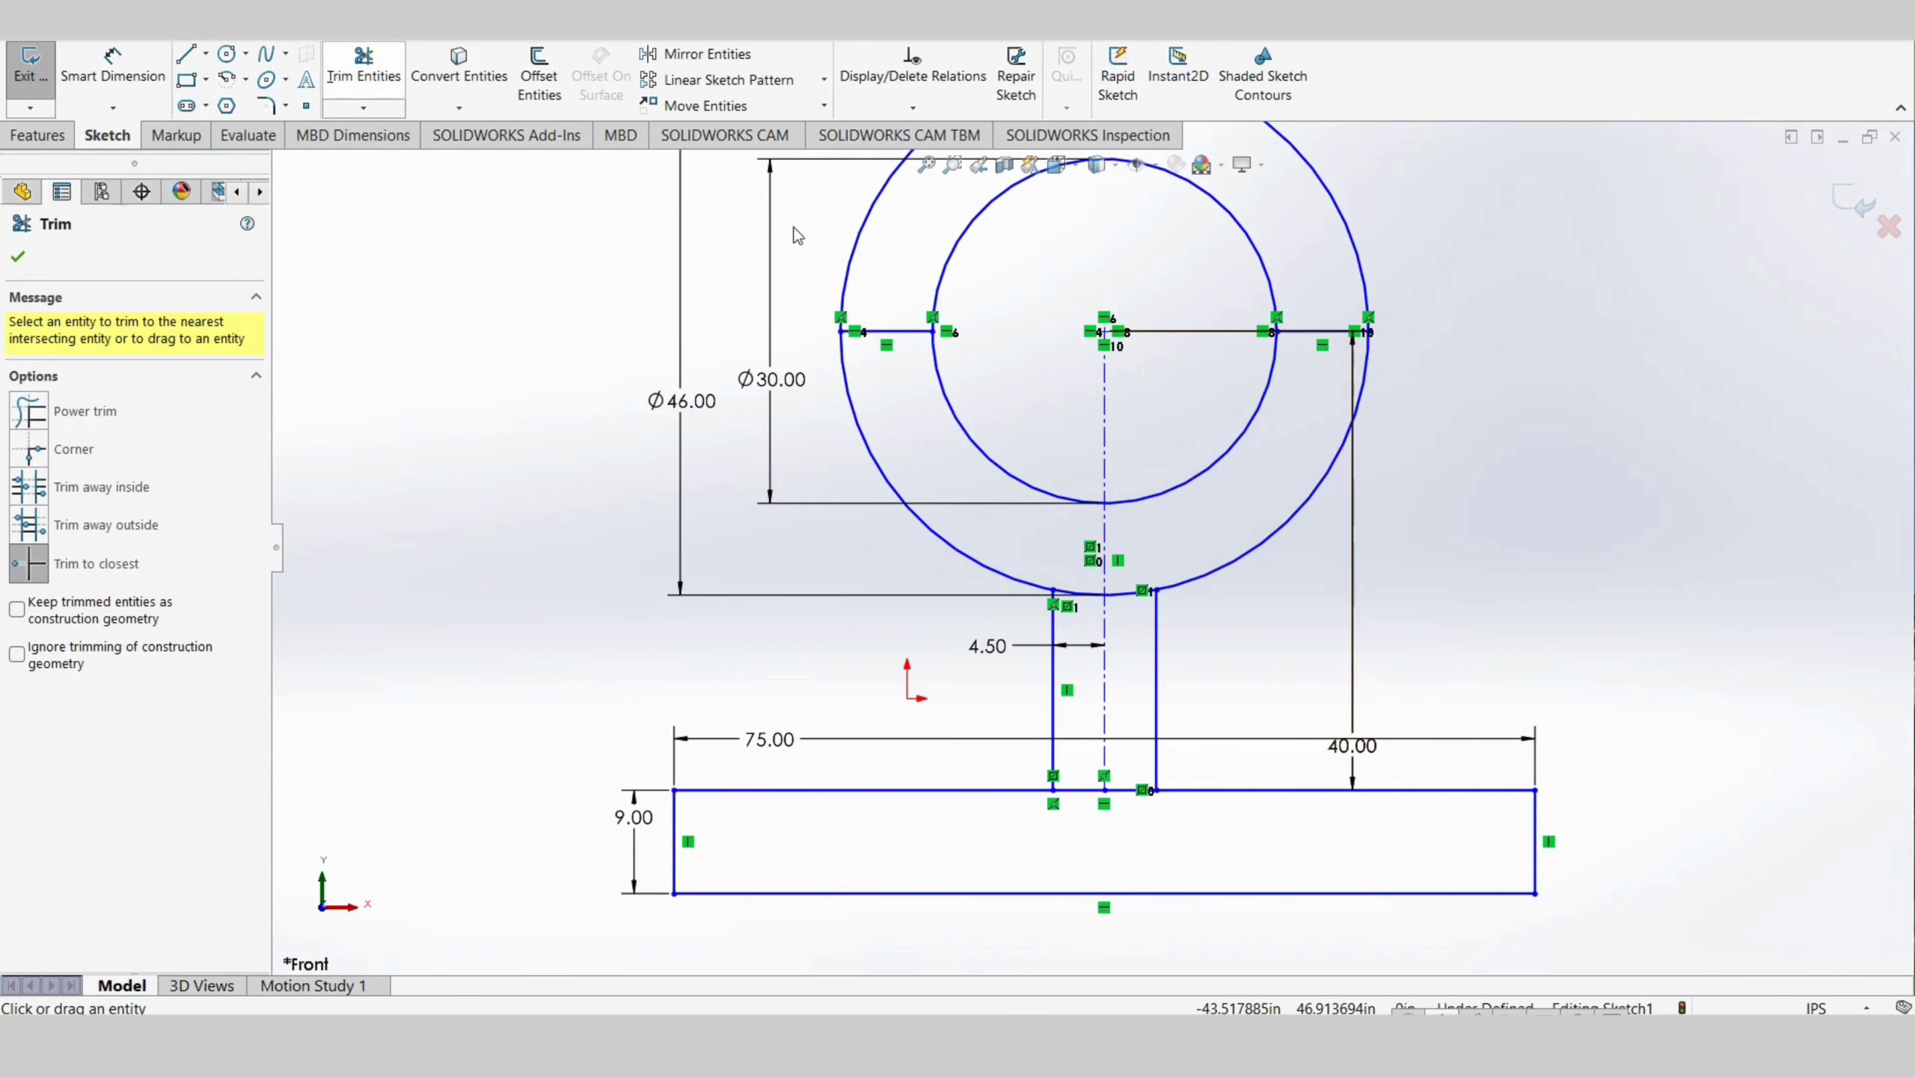
pyautogui.click(859, 242)
pyautogui.click(943, 272)
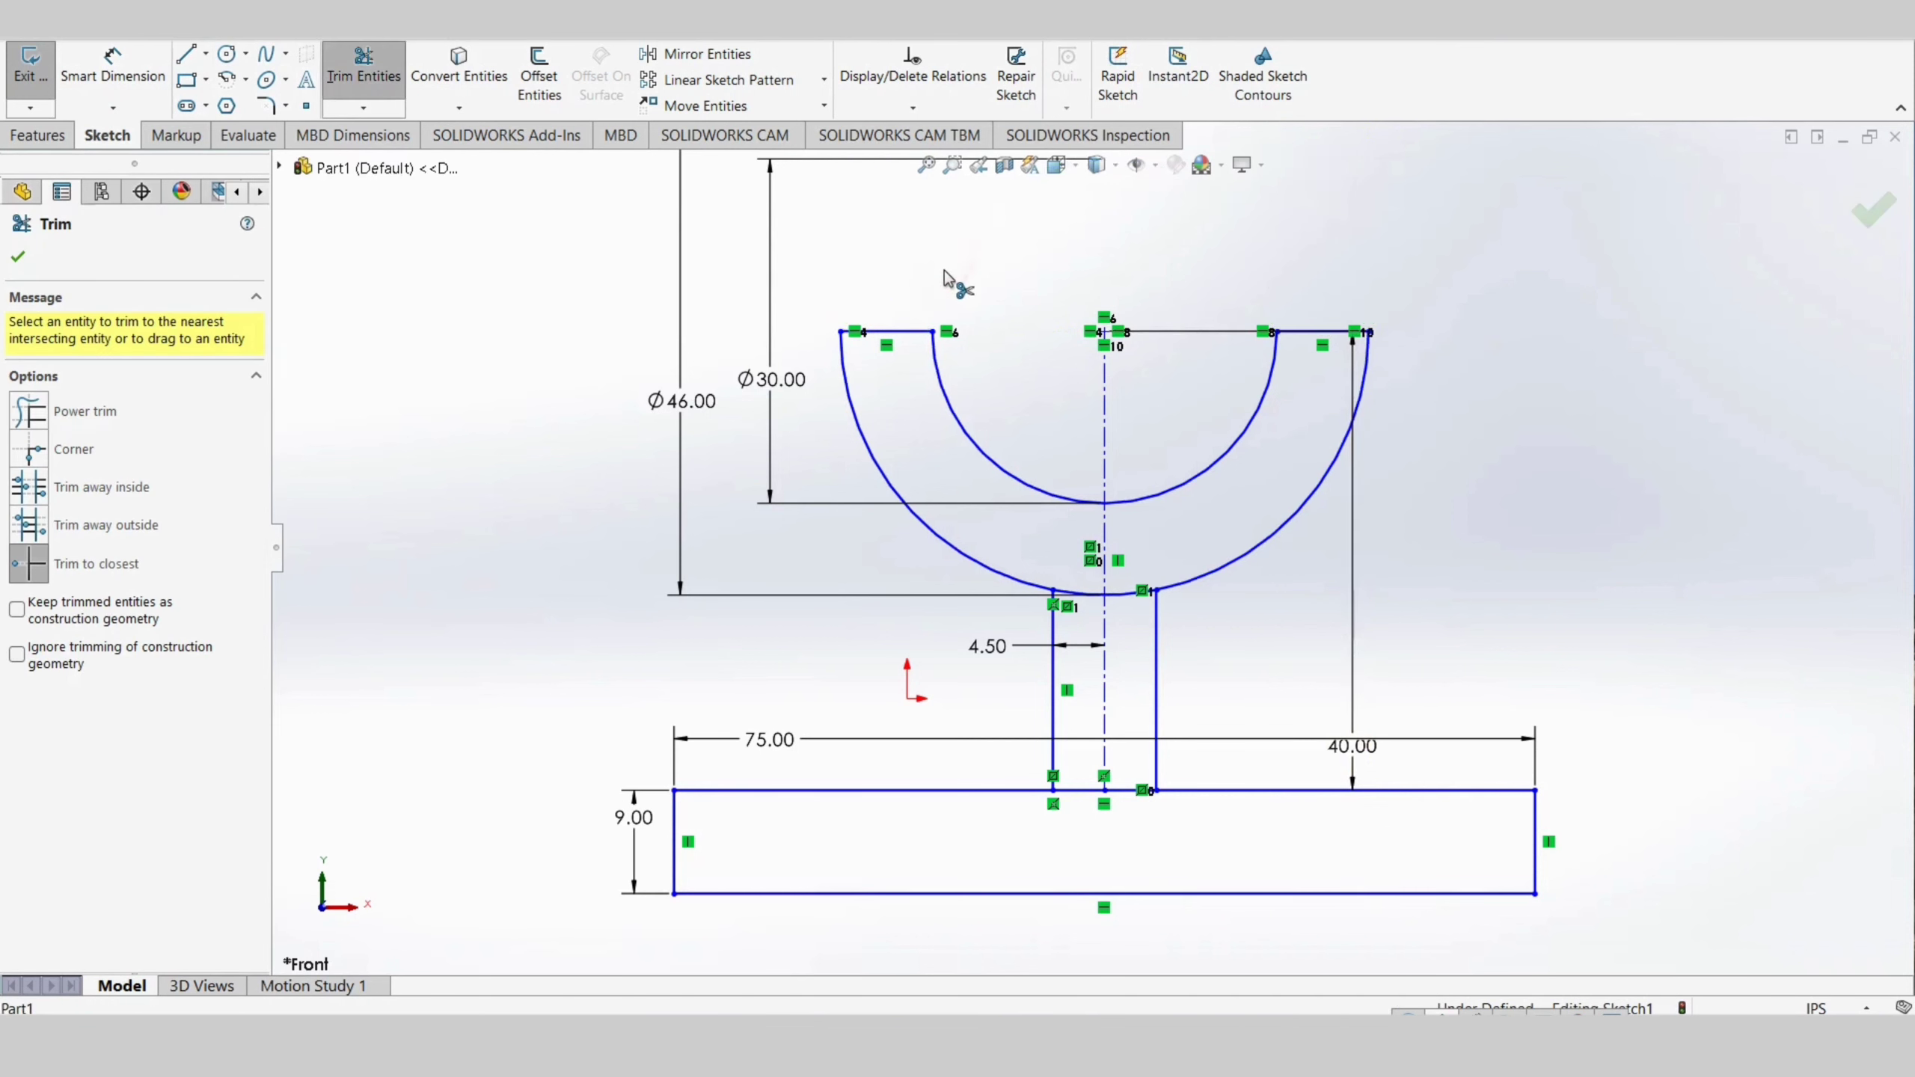
# Trim the rectangle's upper edge and the outer arc between the two vertical lines to merge the profile
pyautogui.click(1093, 790)
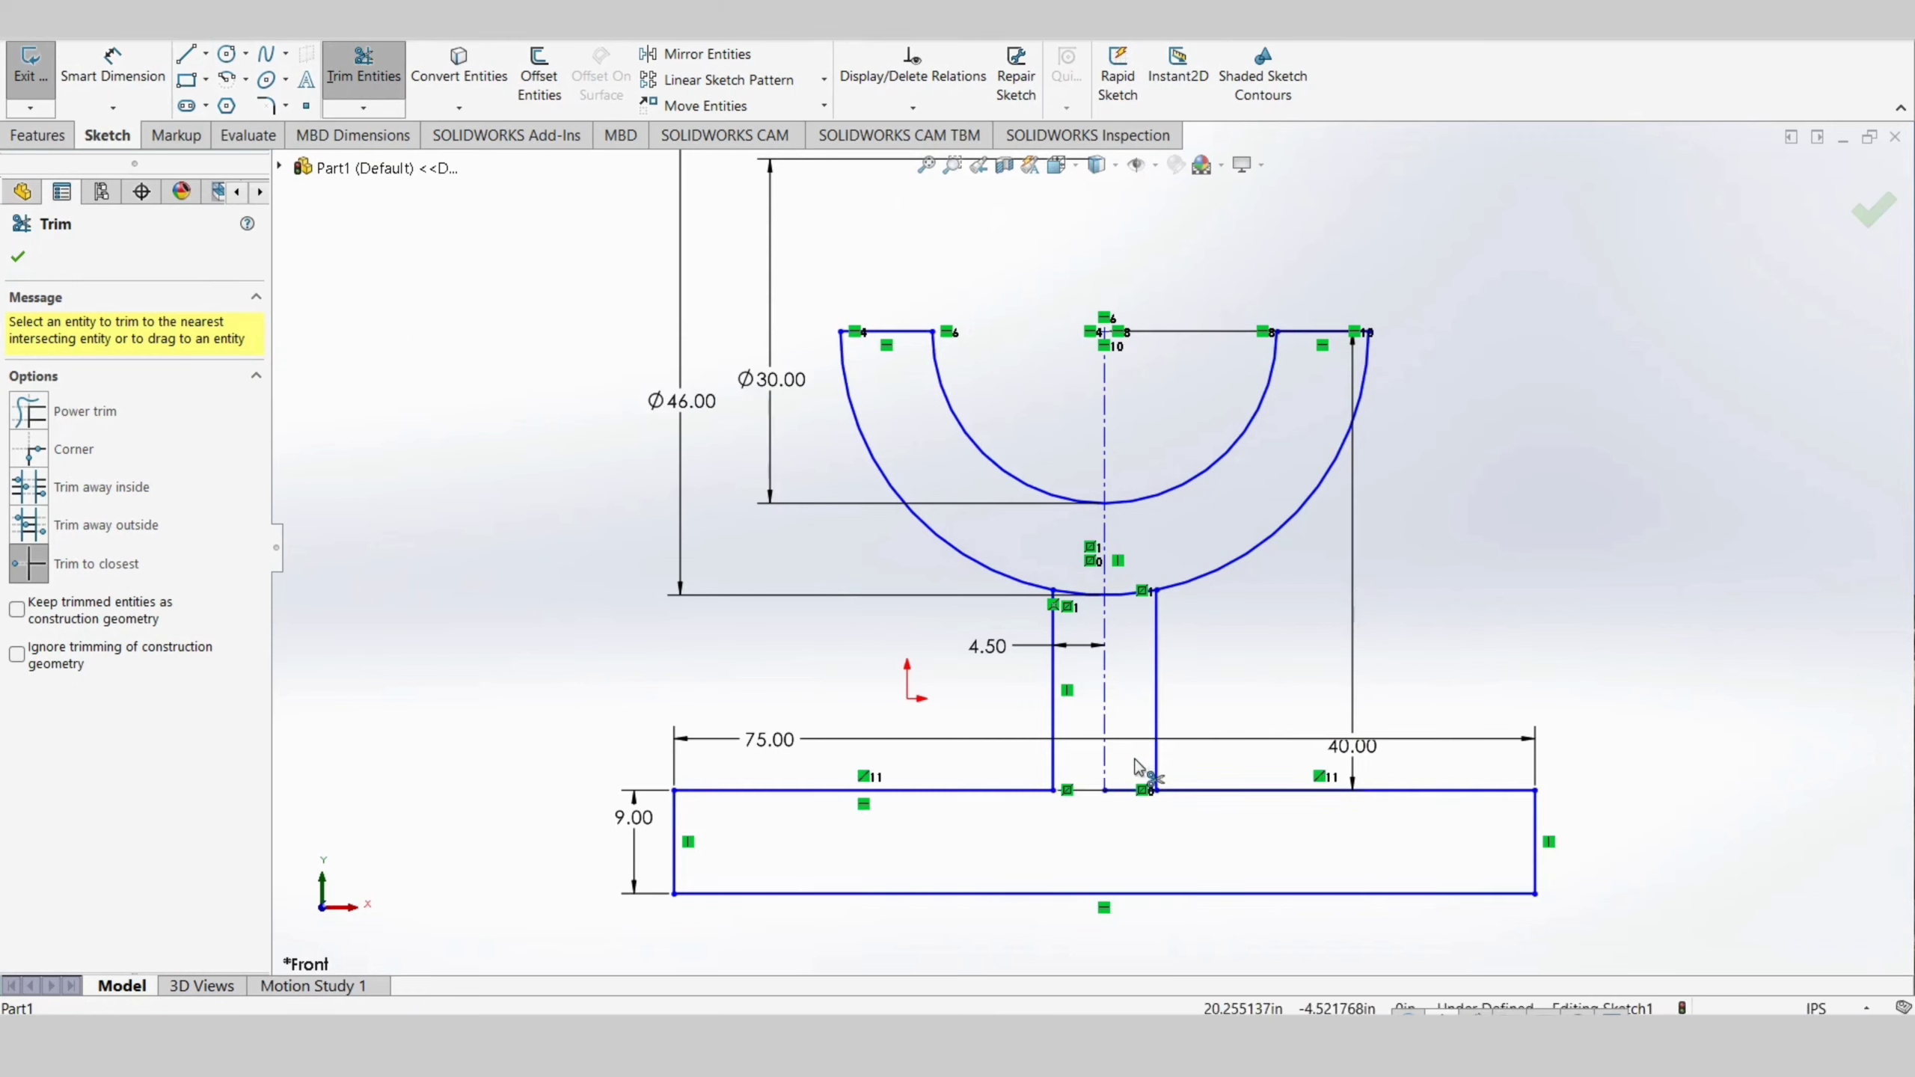
pyautogui.click(1128, 791)
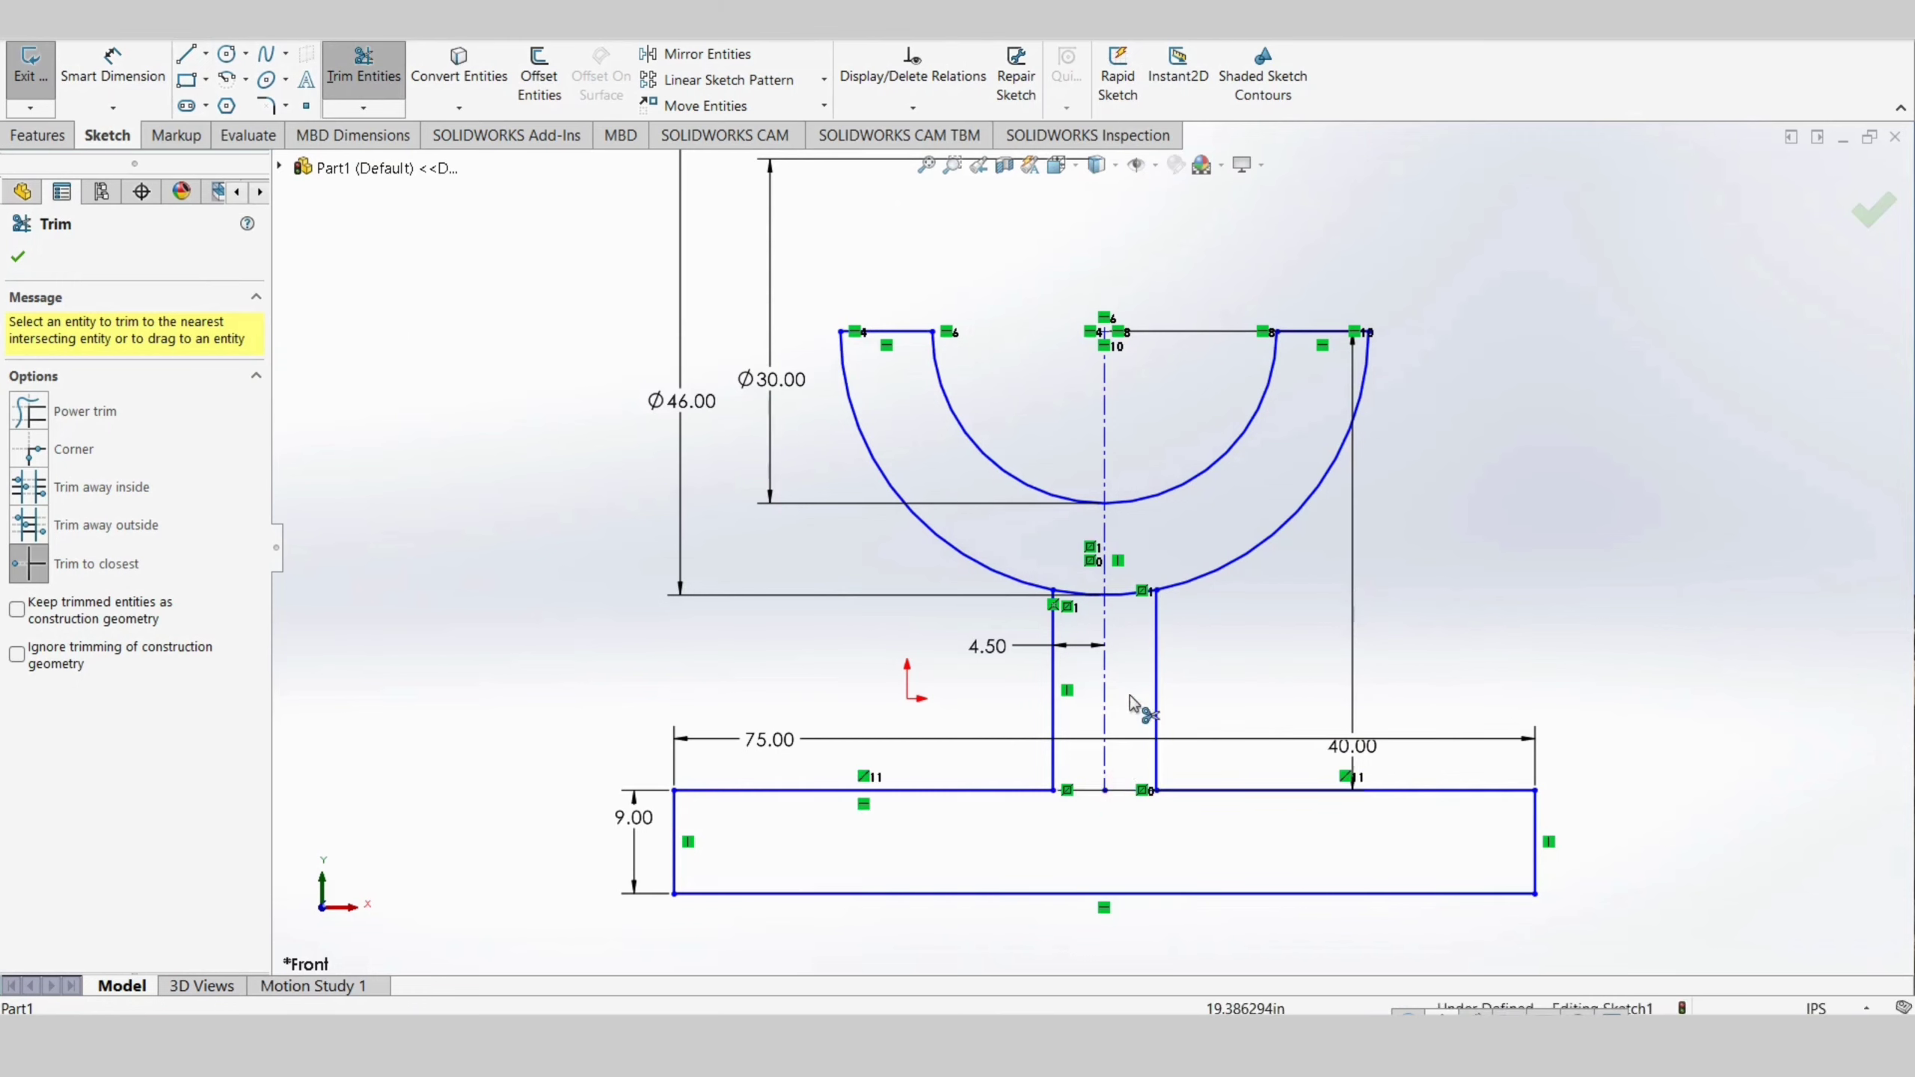
pyautogui.click(1129, 602)
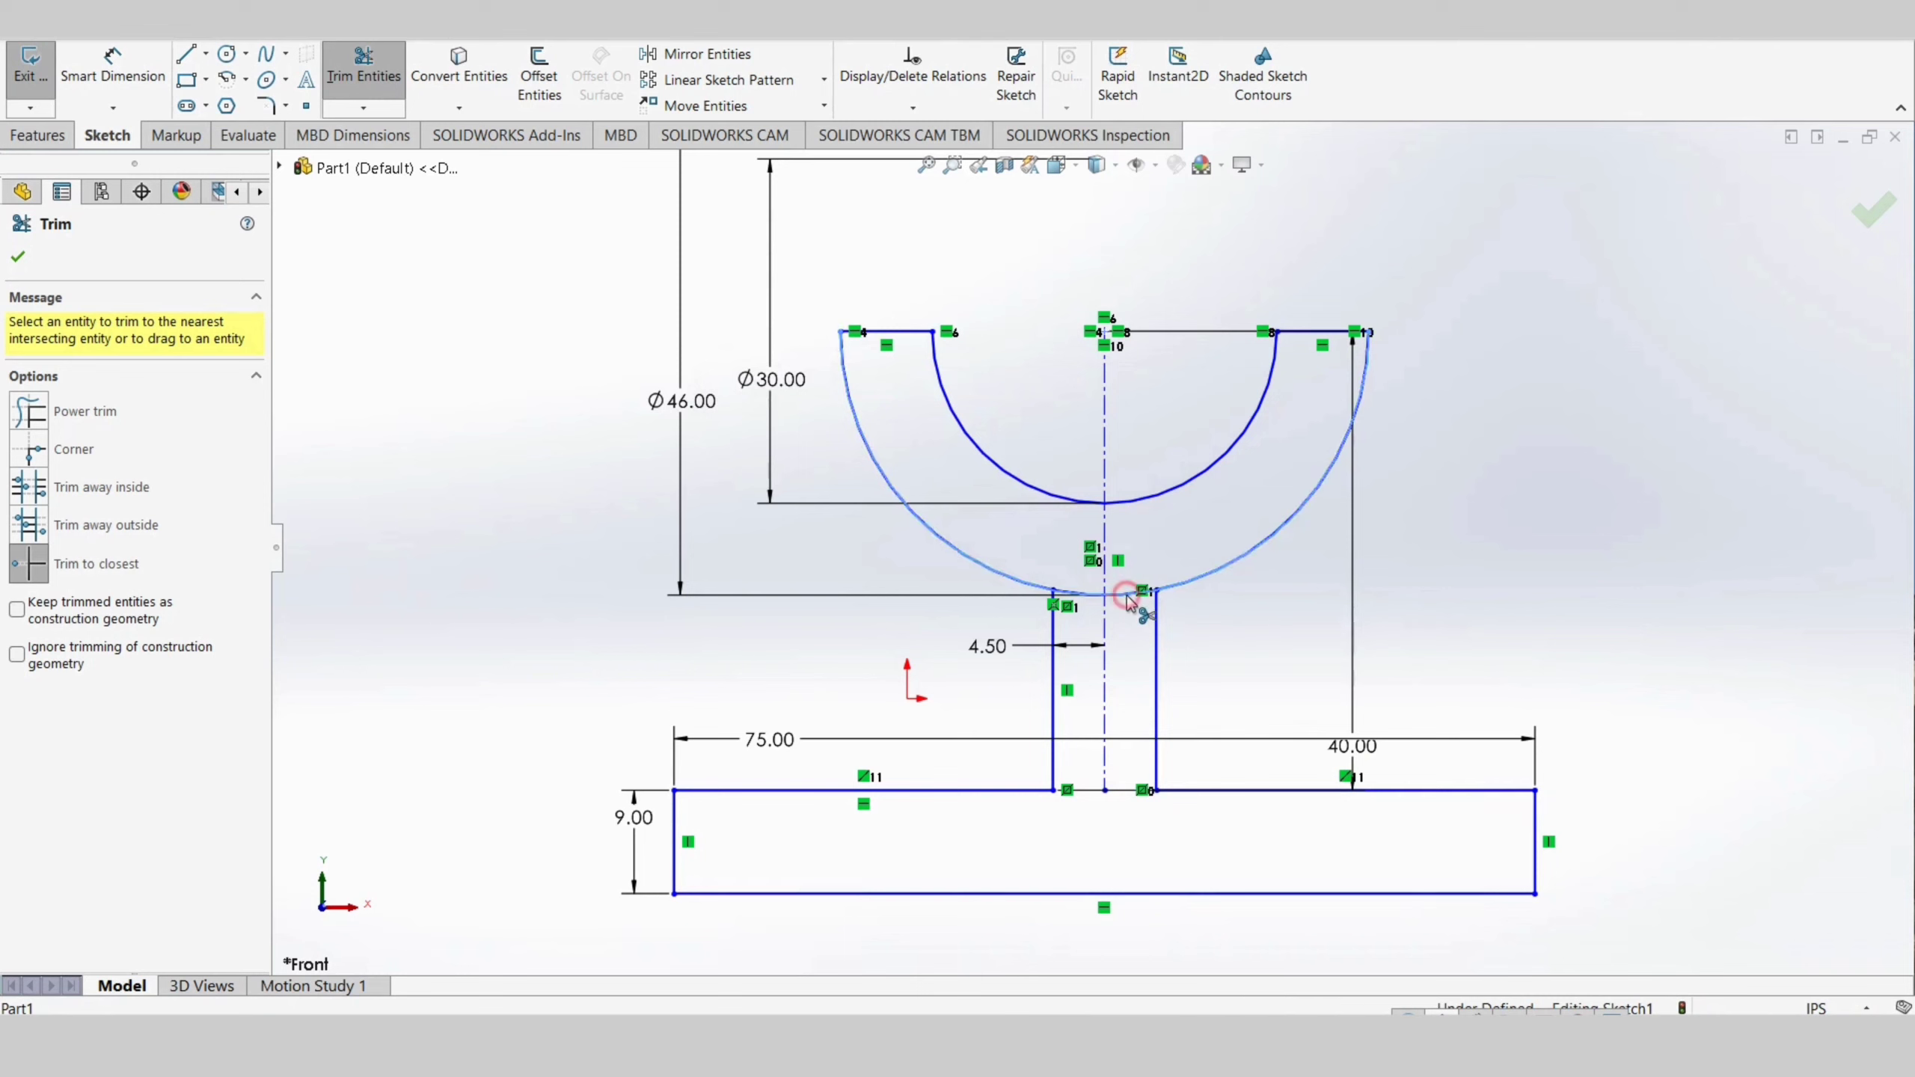
pyautogui.click(1072, 593)
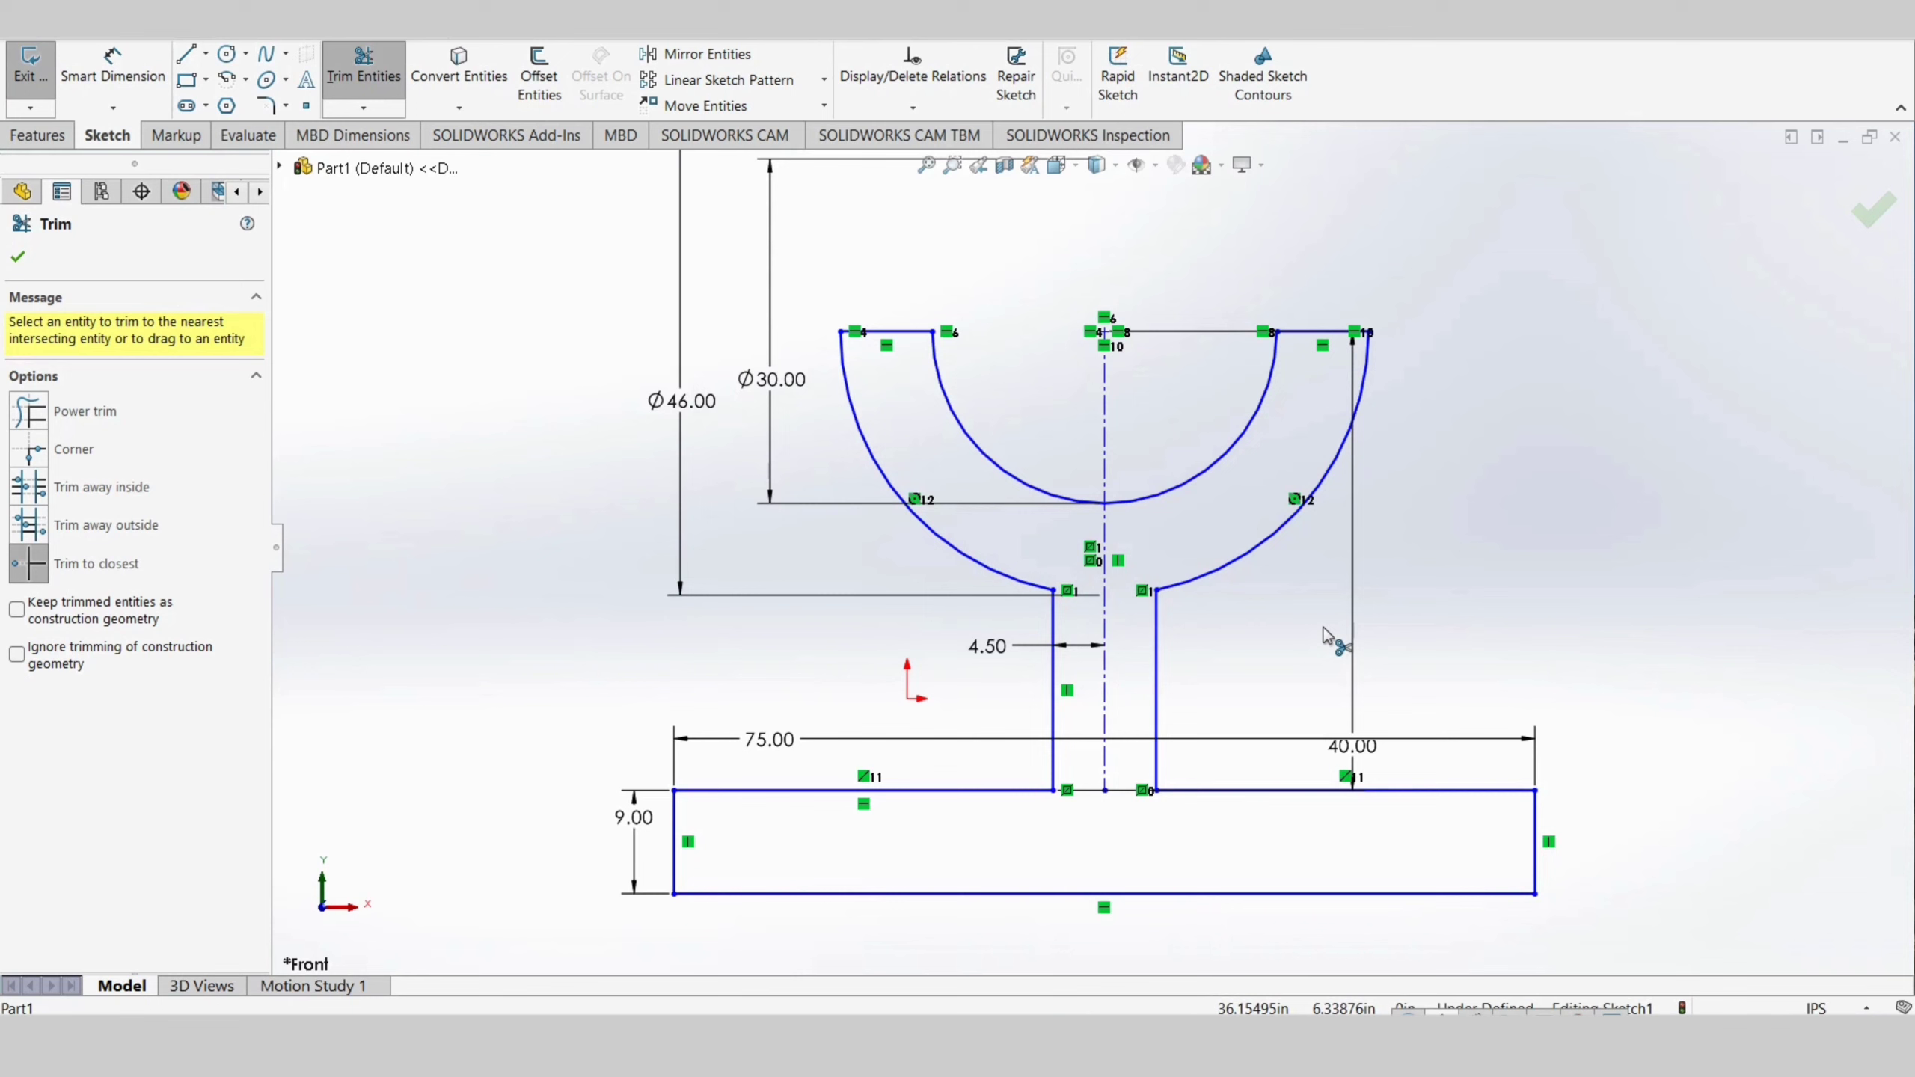
pyautogui.press('Escape')
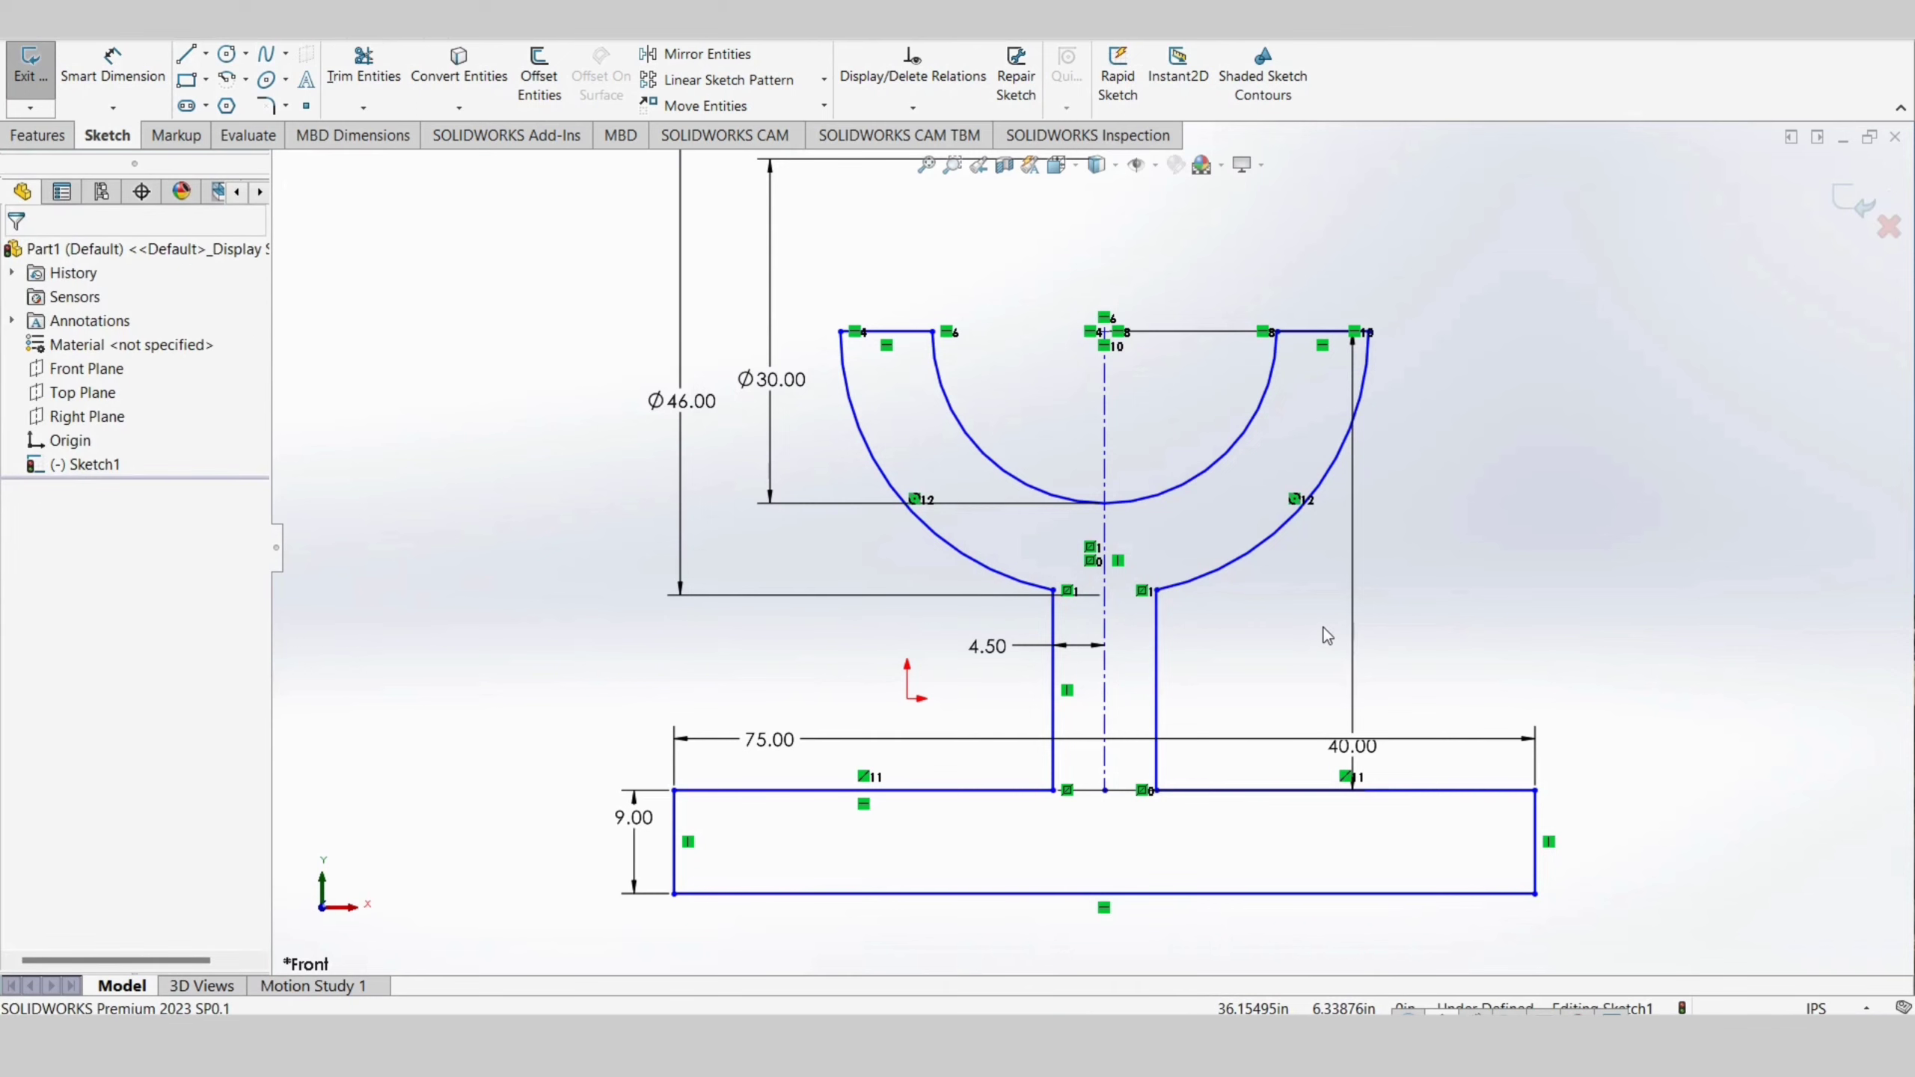
# Exit the sketch and extrude the closed profile with a Mid Plane end condition to a depth of 52 in
pyautogui.click(1856, 200)
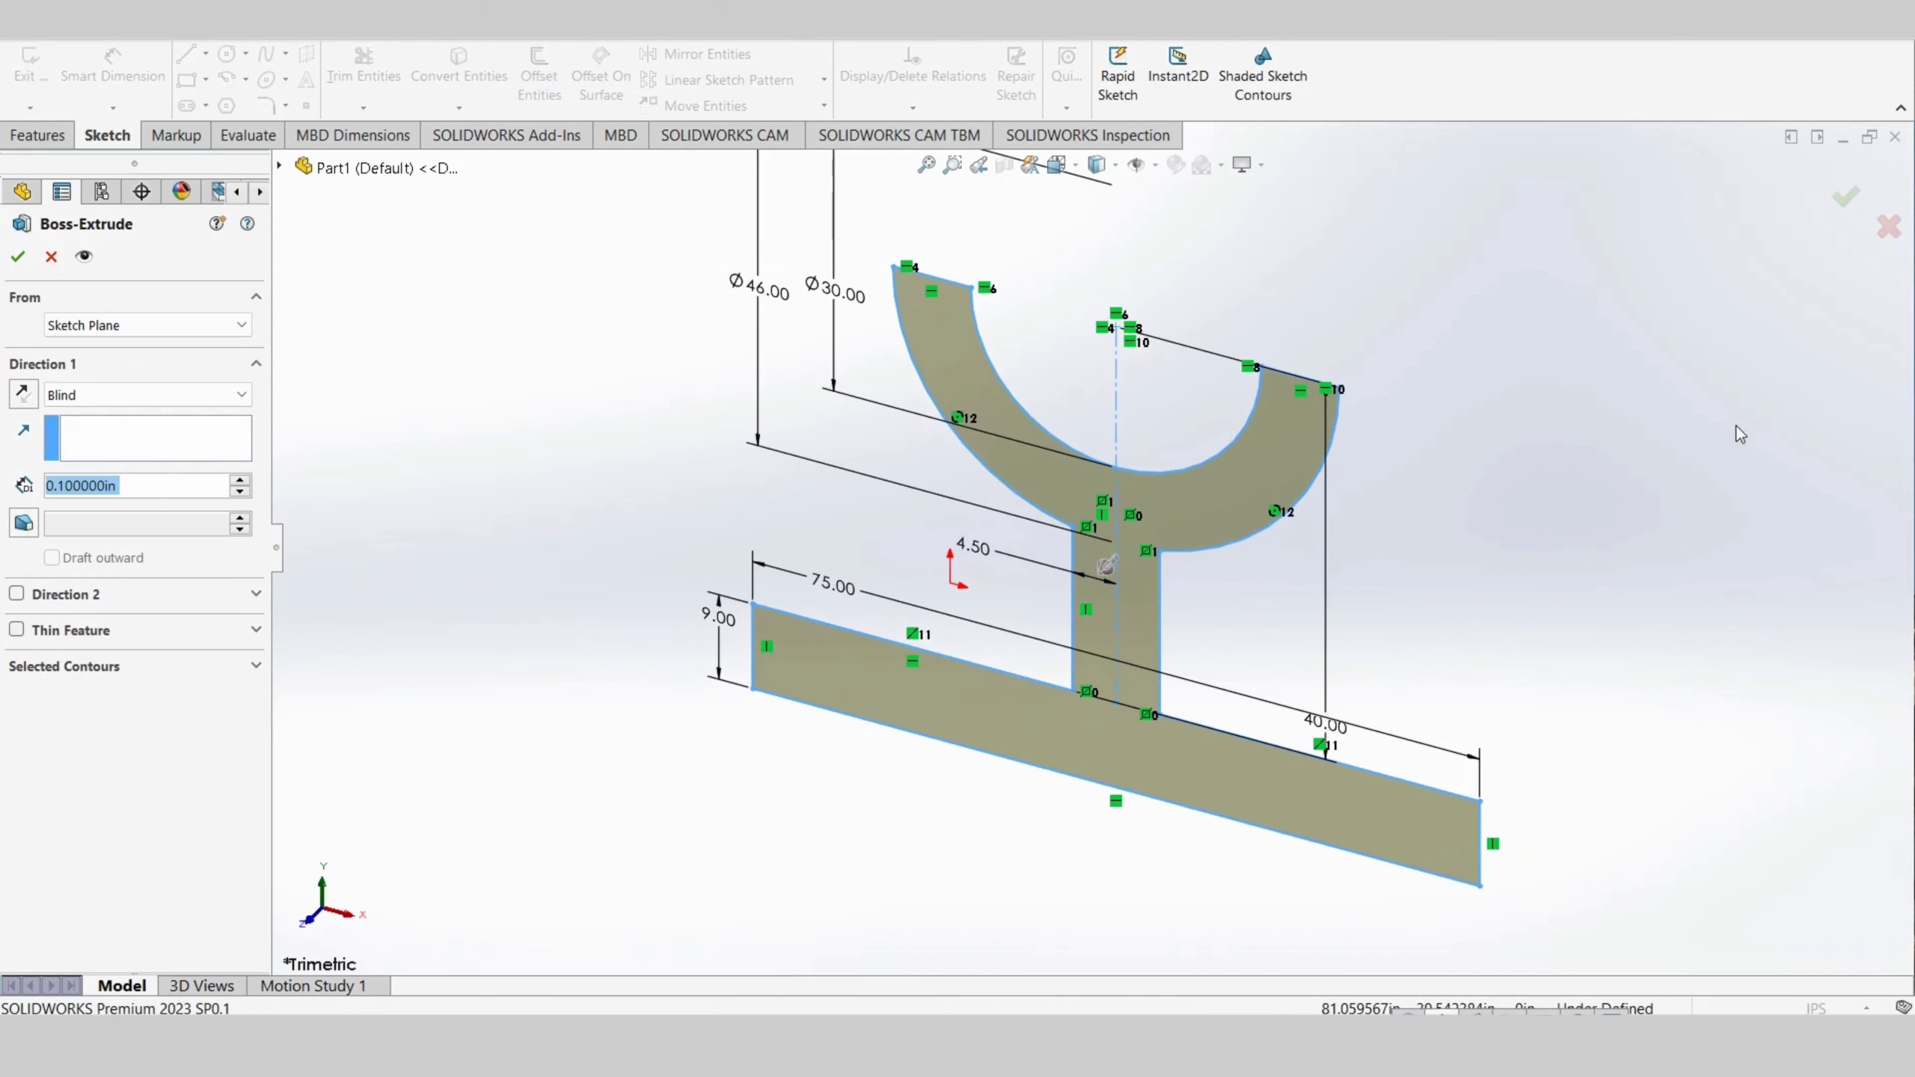
pyautogui.click(181, 395)
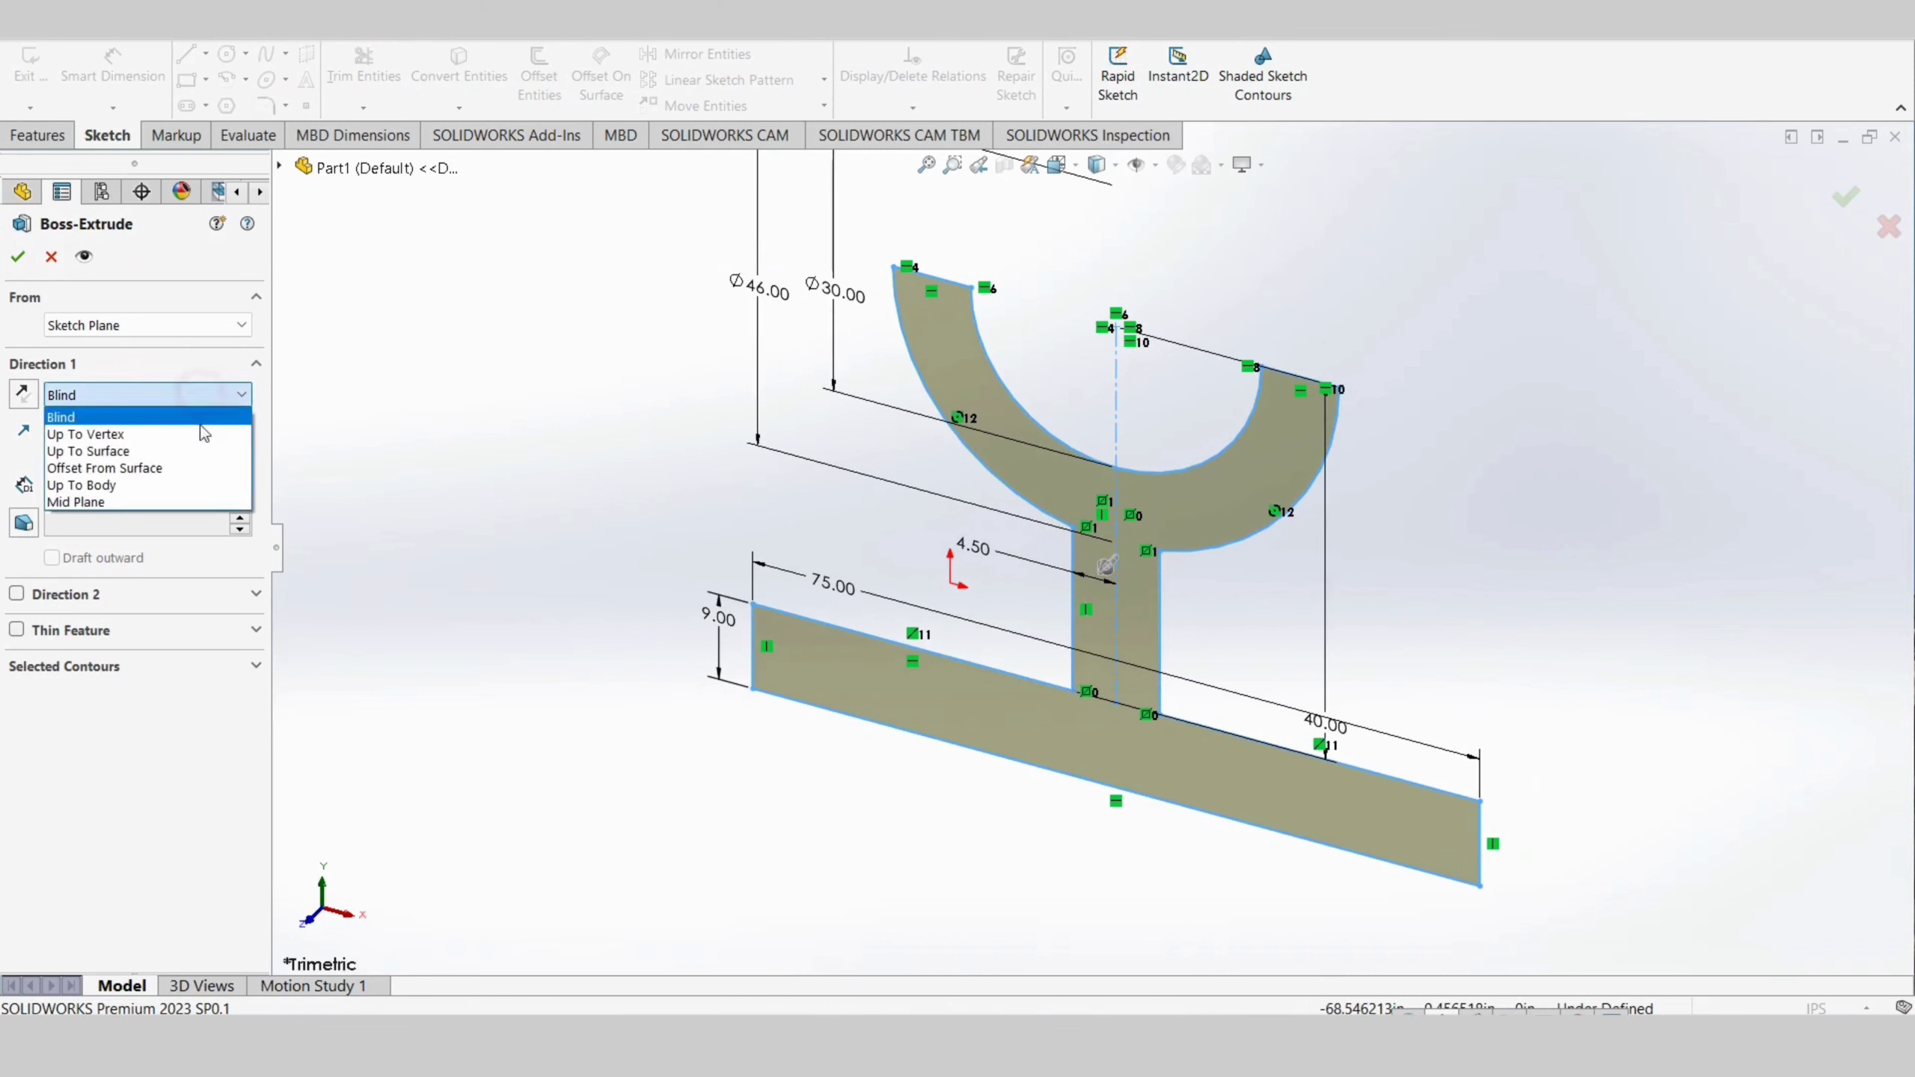
pyautogui.click(204, 502)
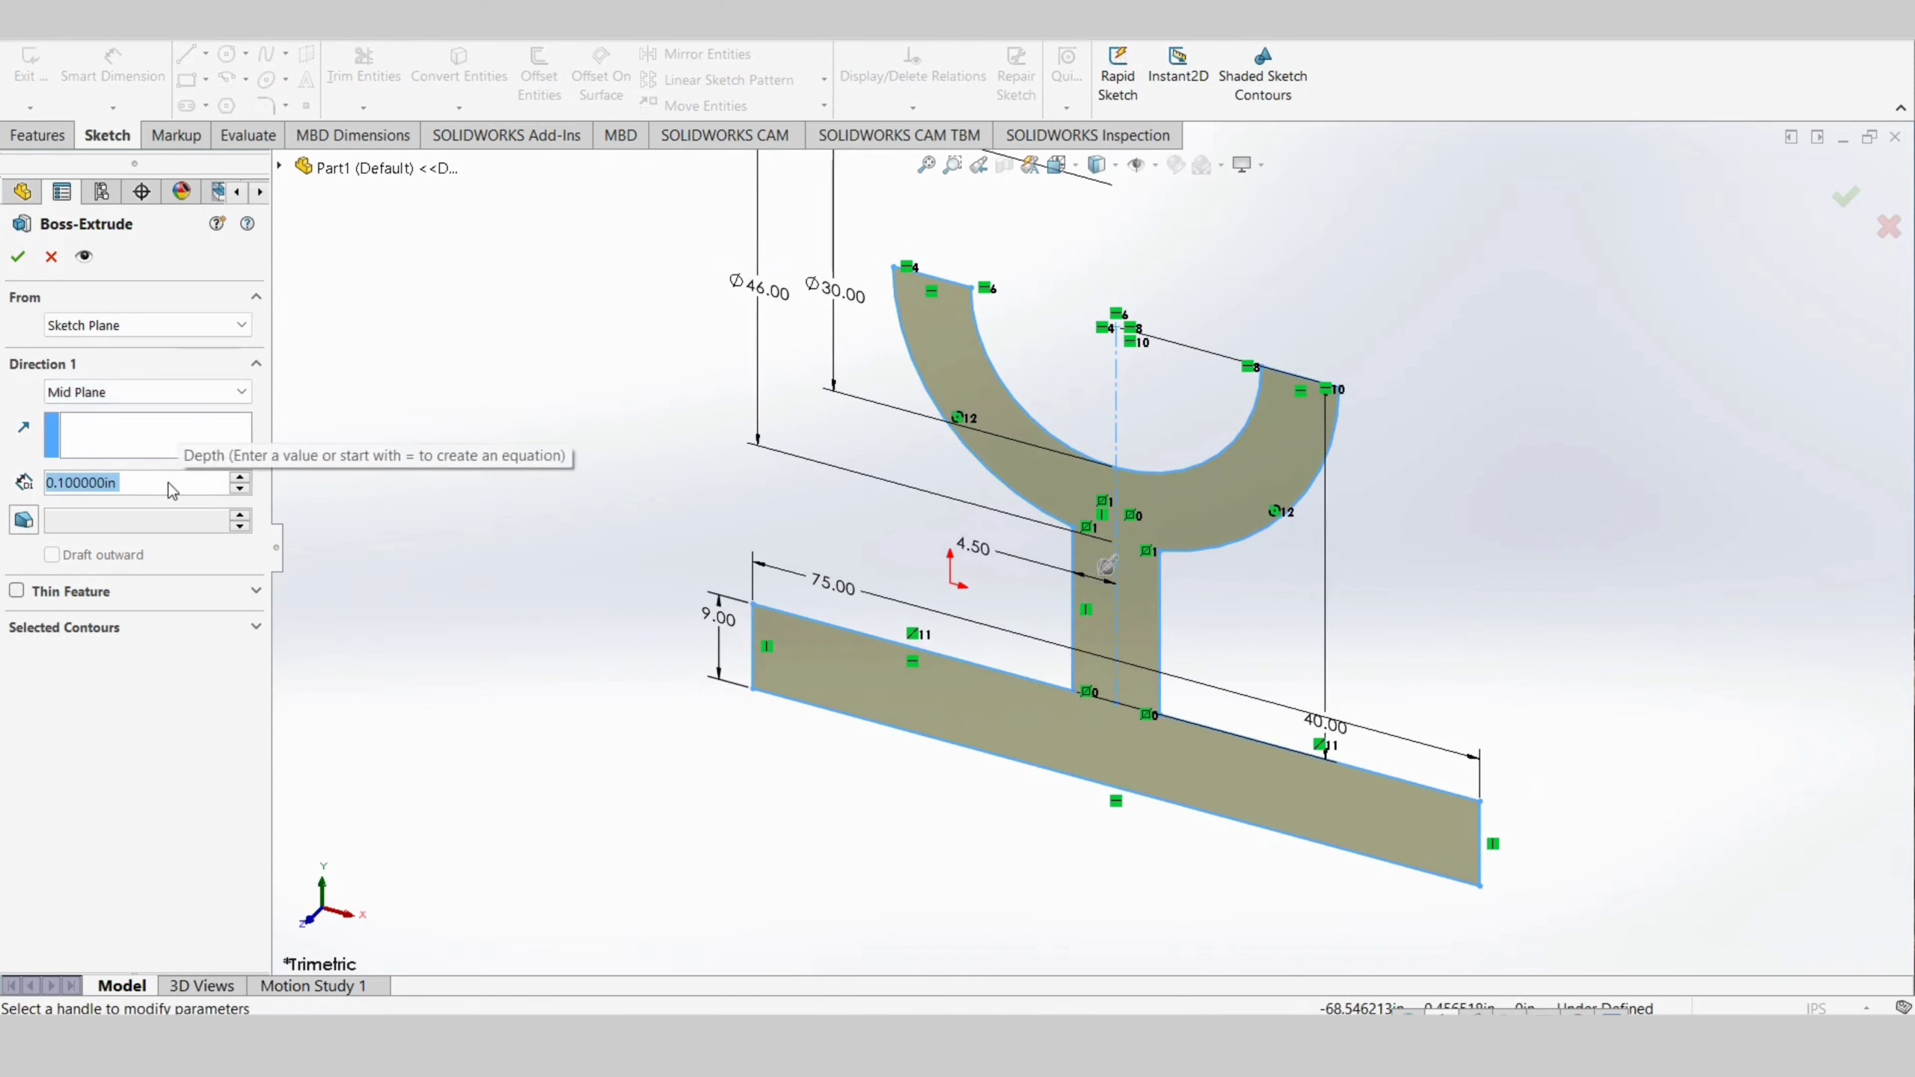
pyautogui.write('52')
pyautogui.press('Return')
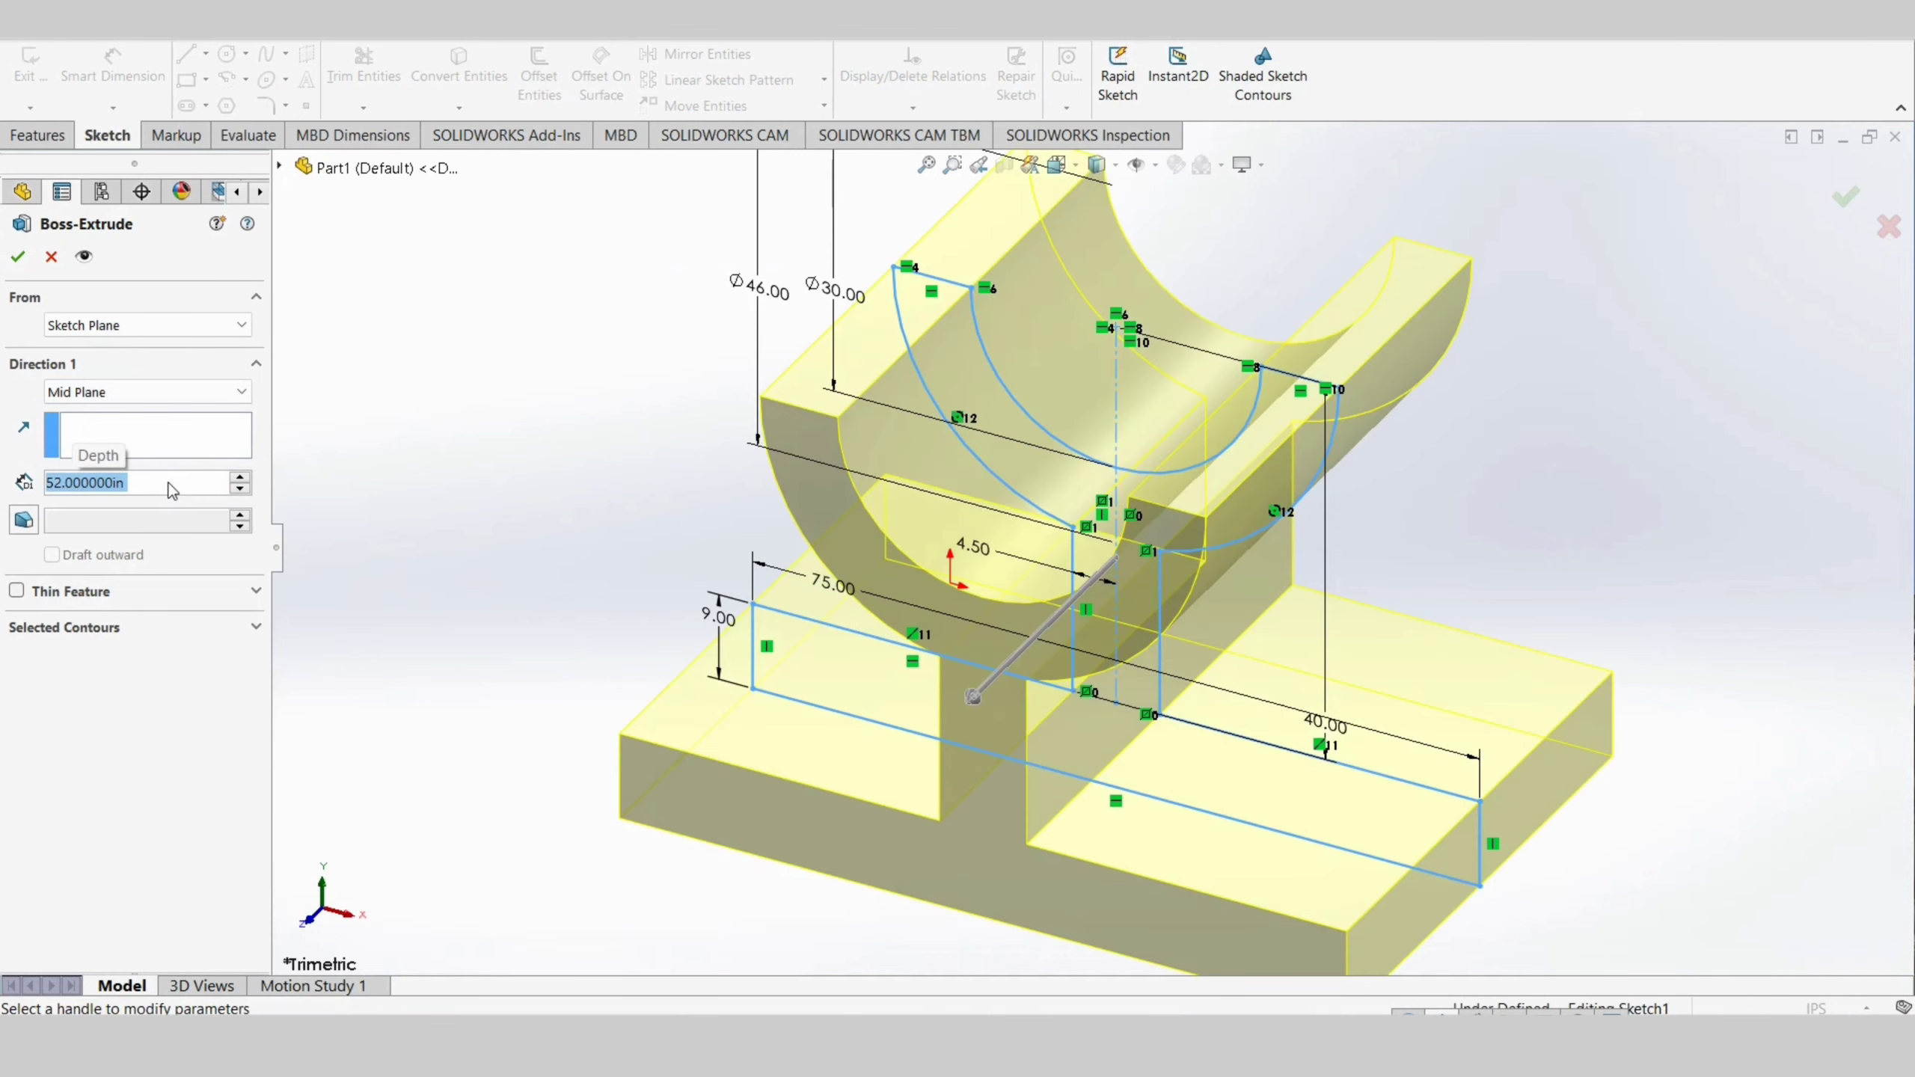
pyautogui.click(1846, 198)
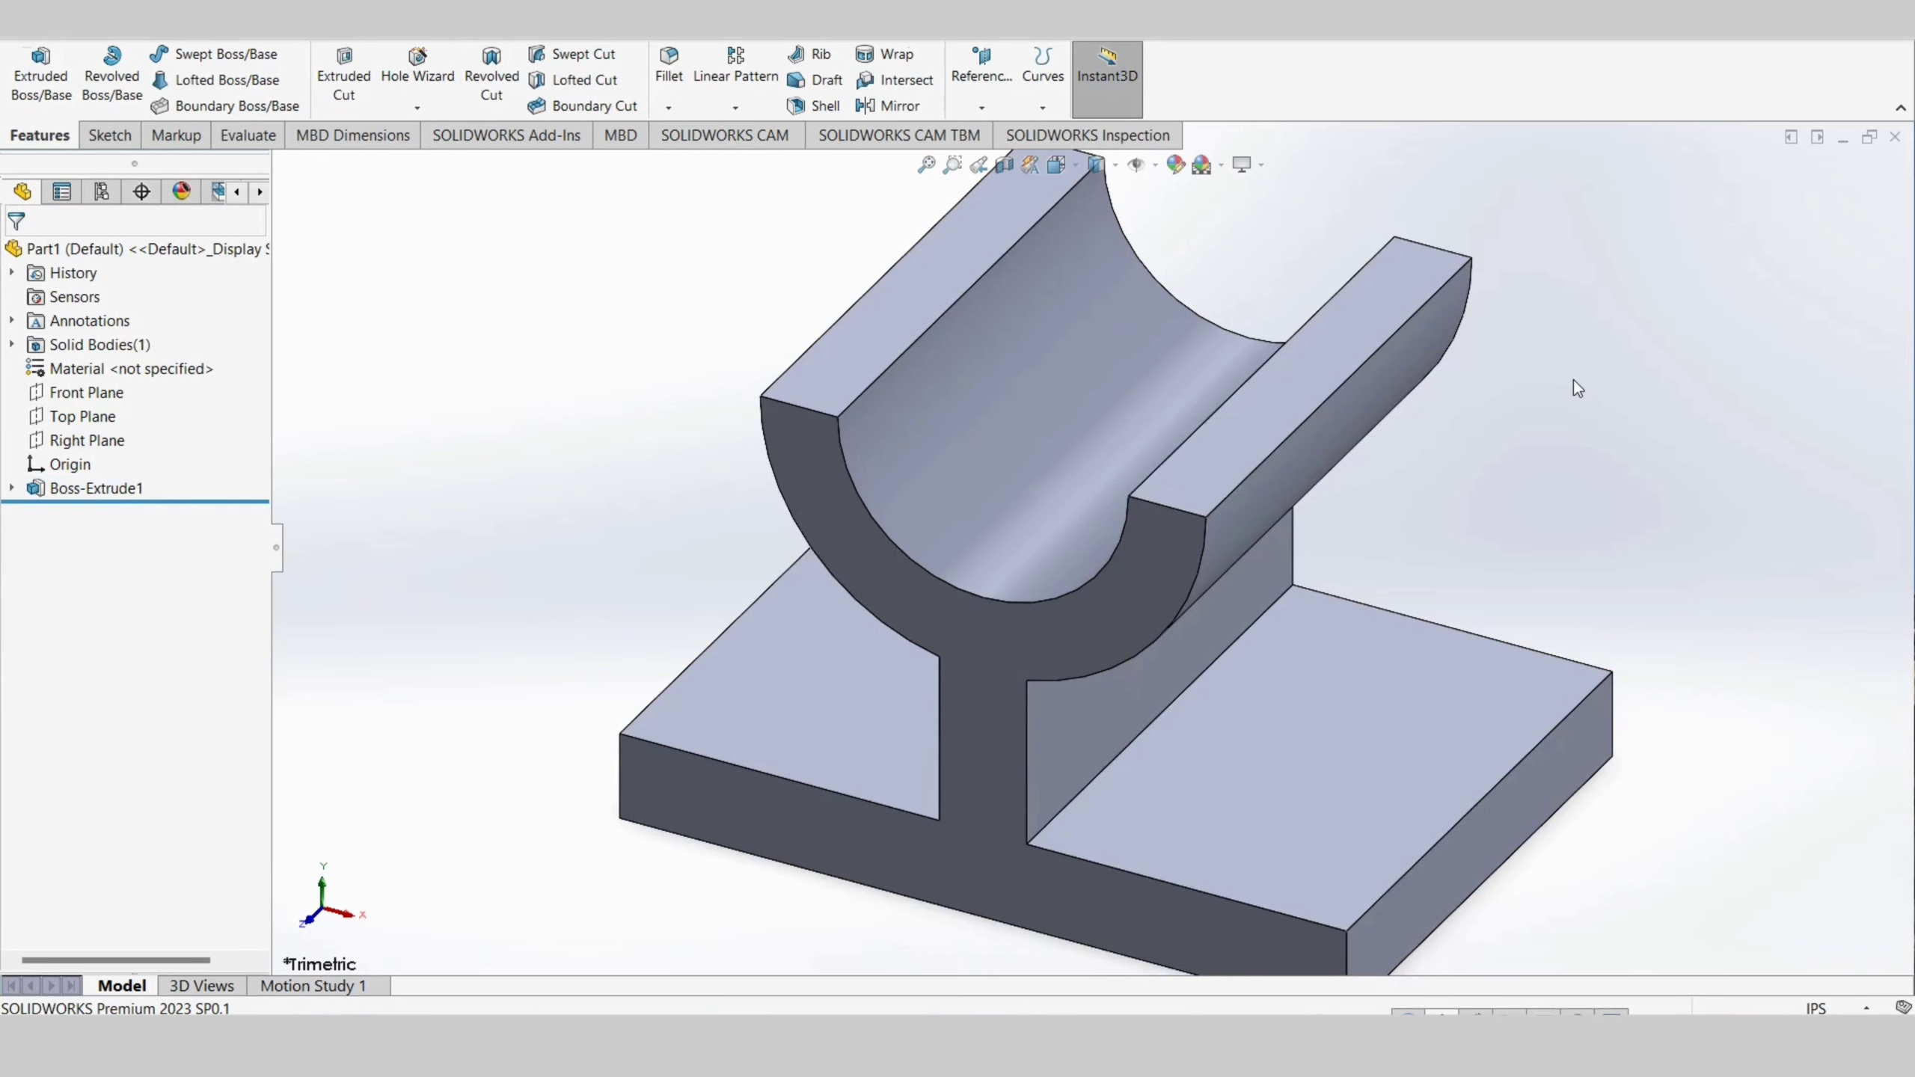
# Start a Rib on the Front Plane and sketch its line from the half-ring's right outer top corner to the base's upper right corner
pyautogui.press('f')
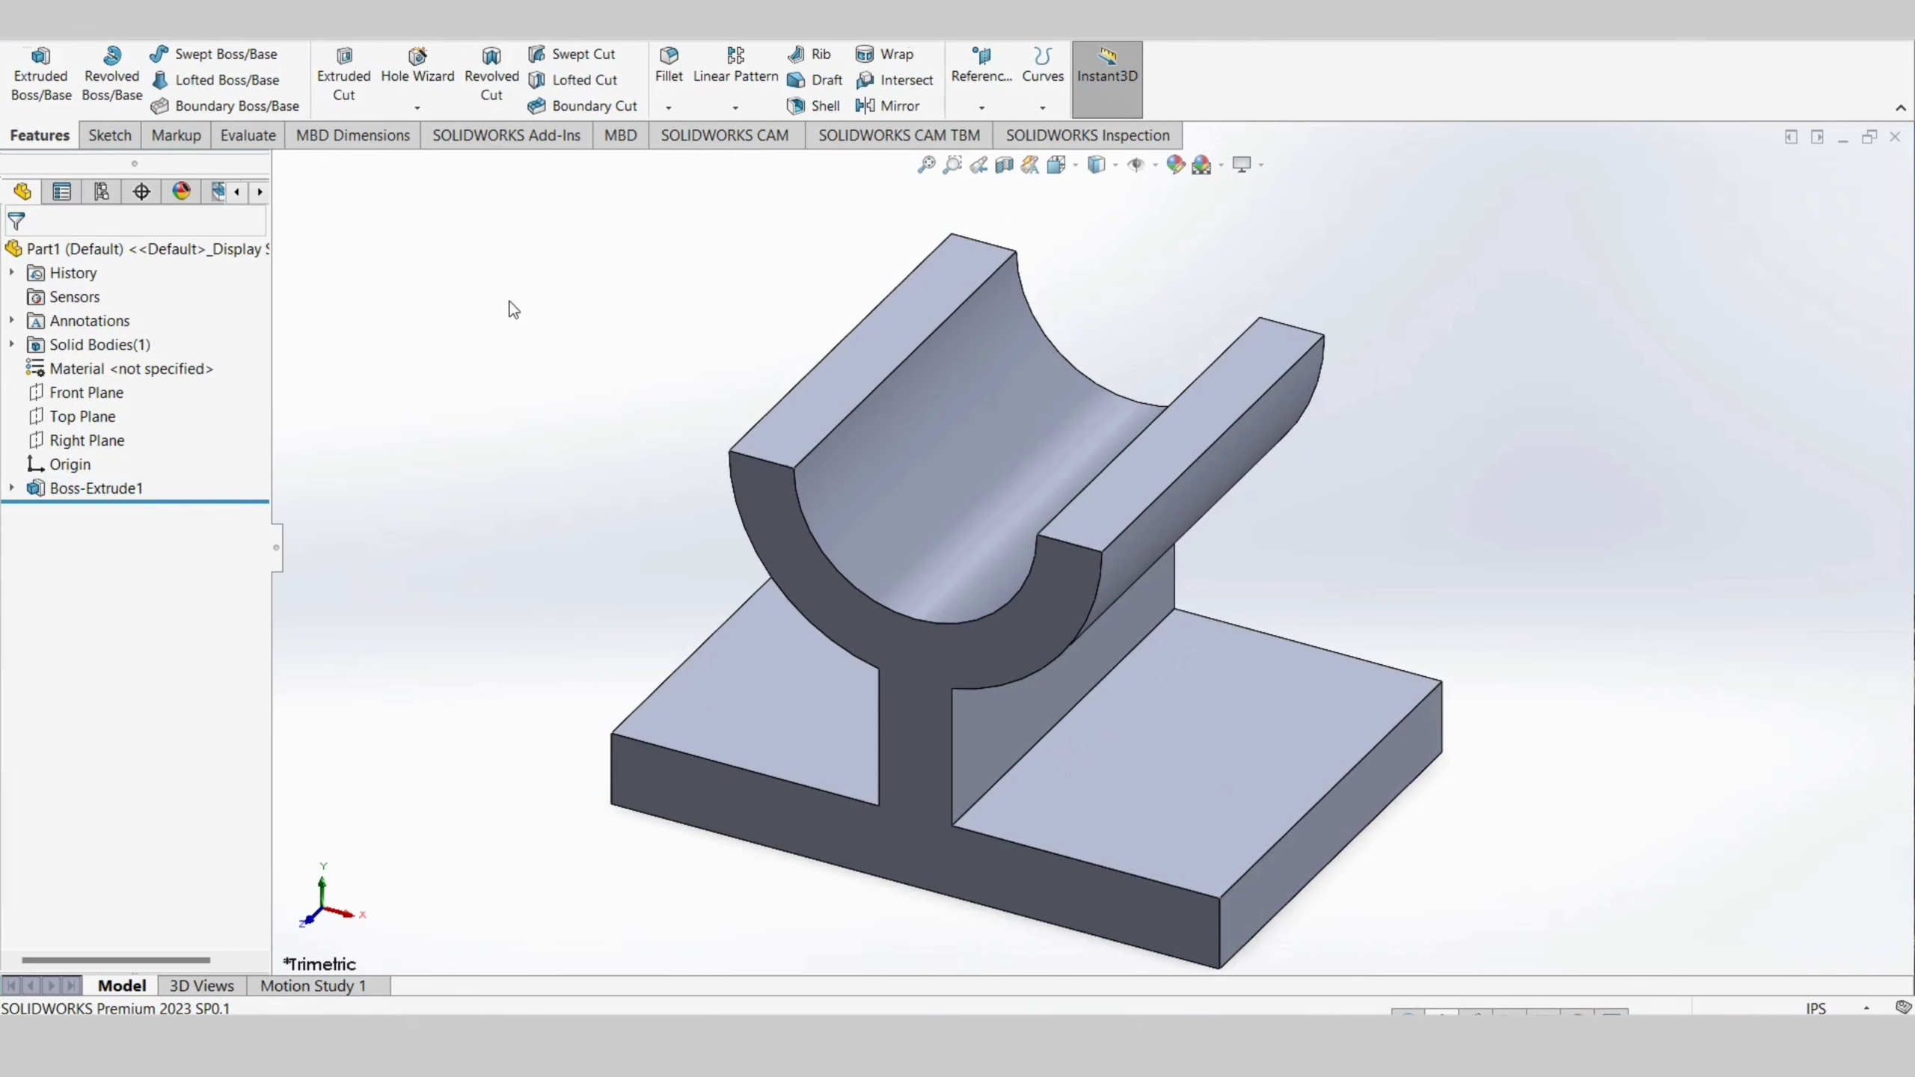
pyautogui.click(810, 54)
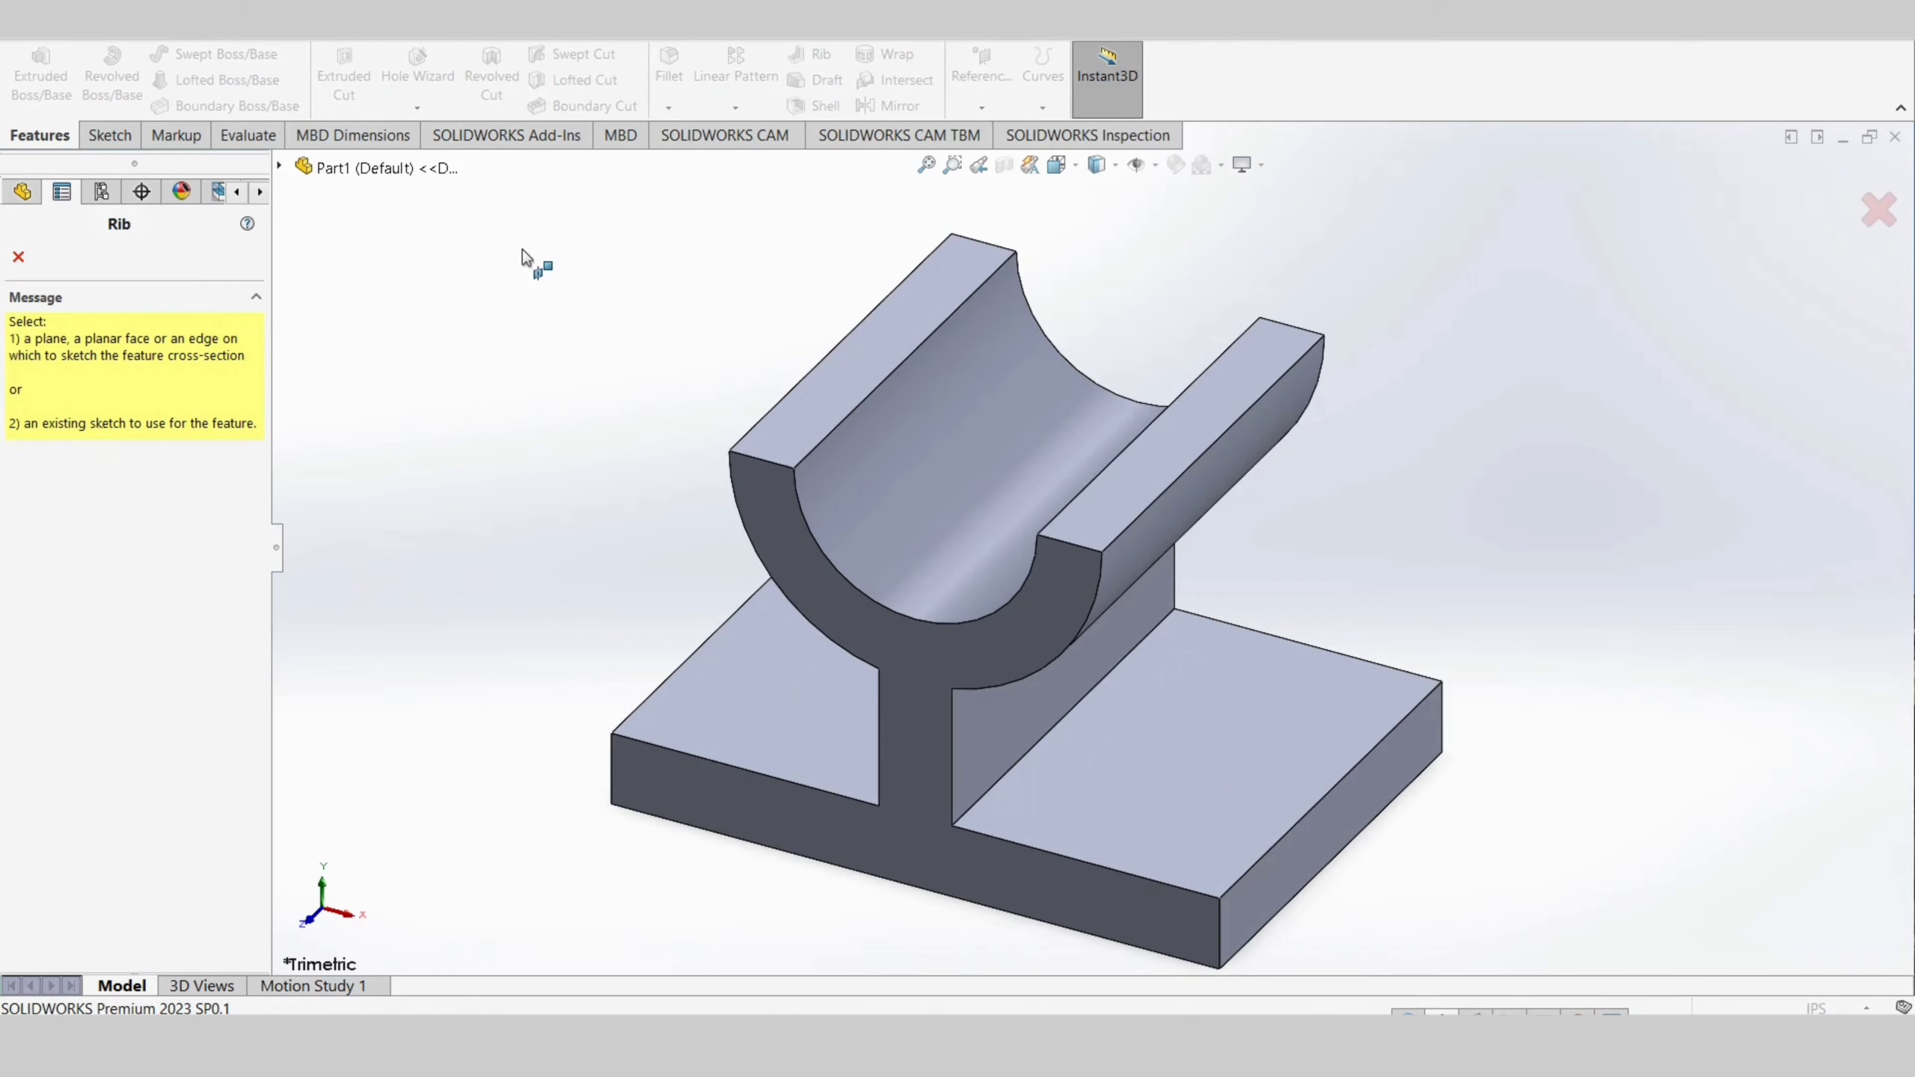
pyautogui.click(354, 168)
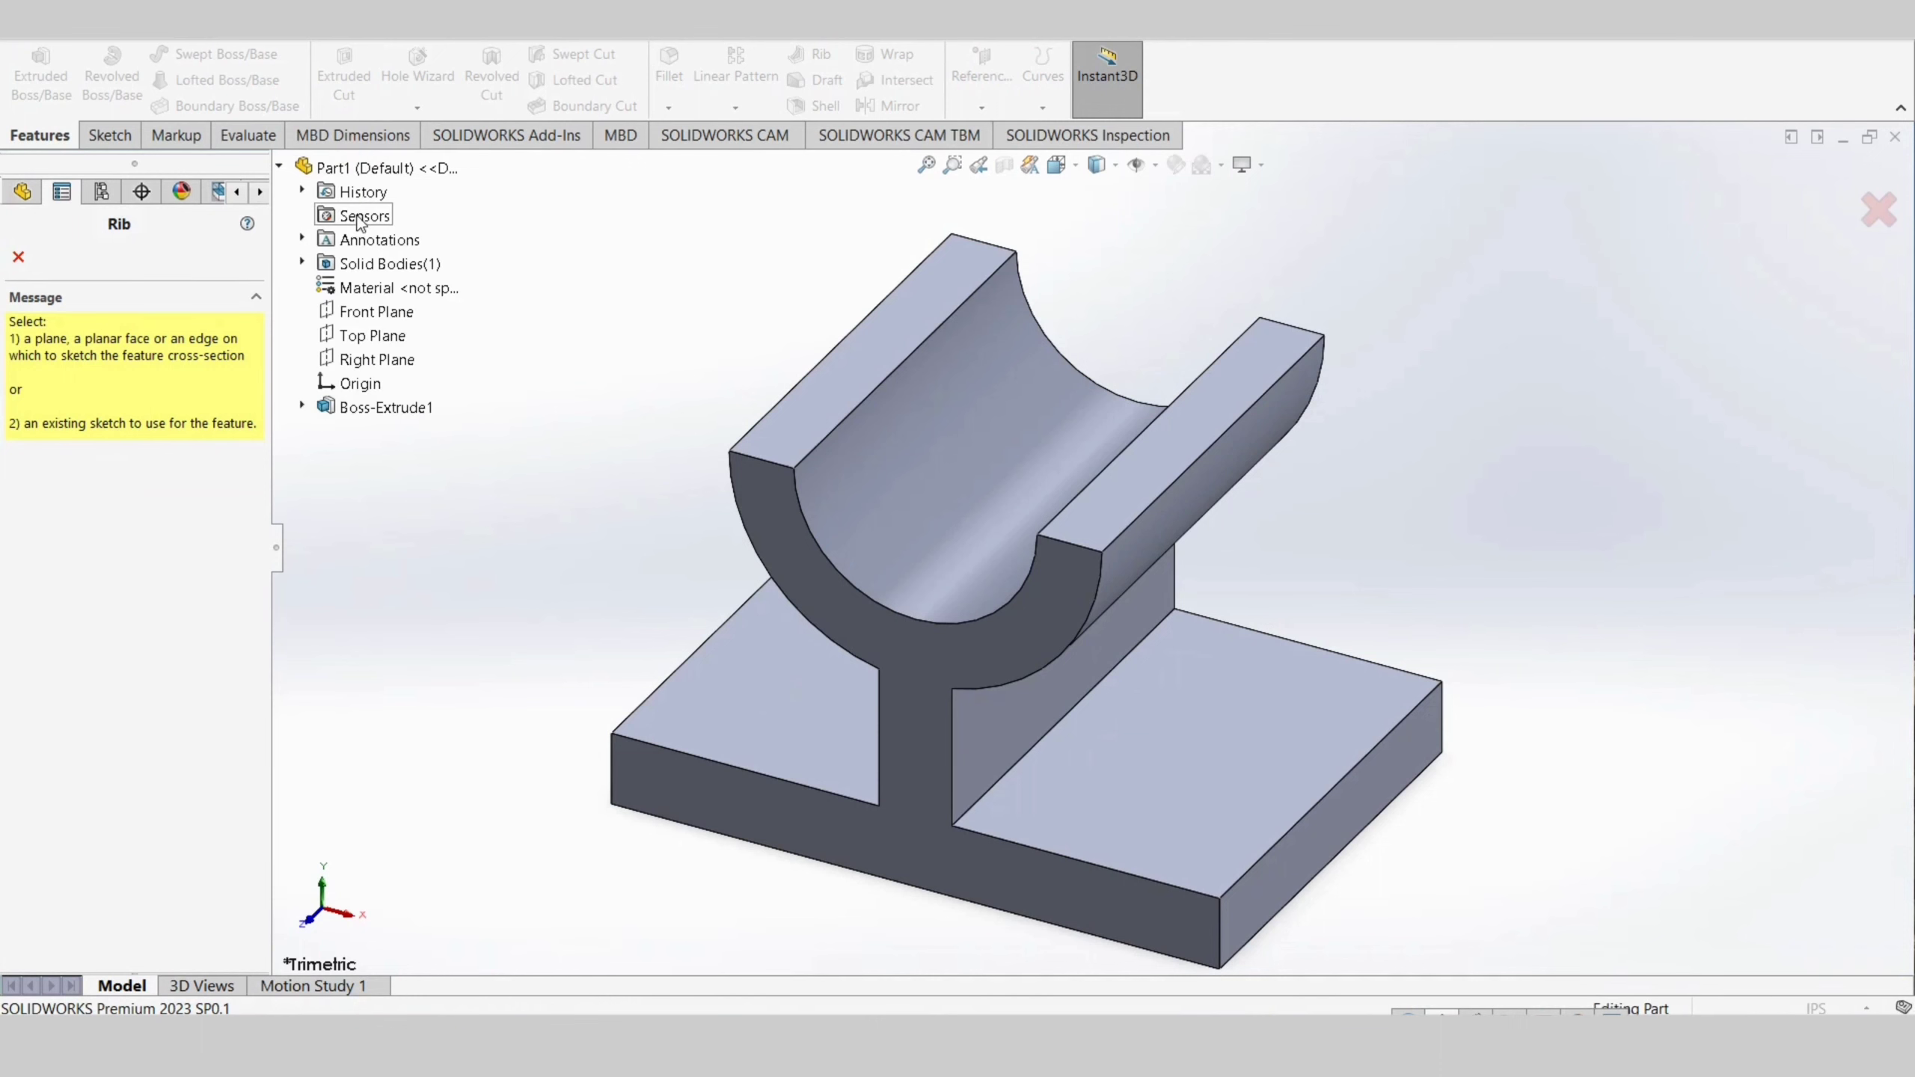
pyautogui.click(358, 311)
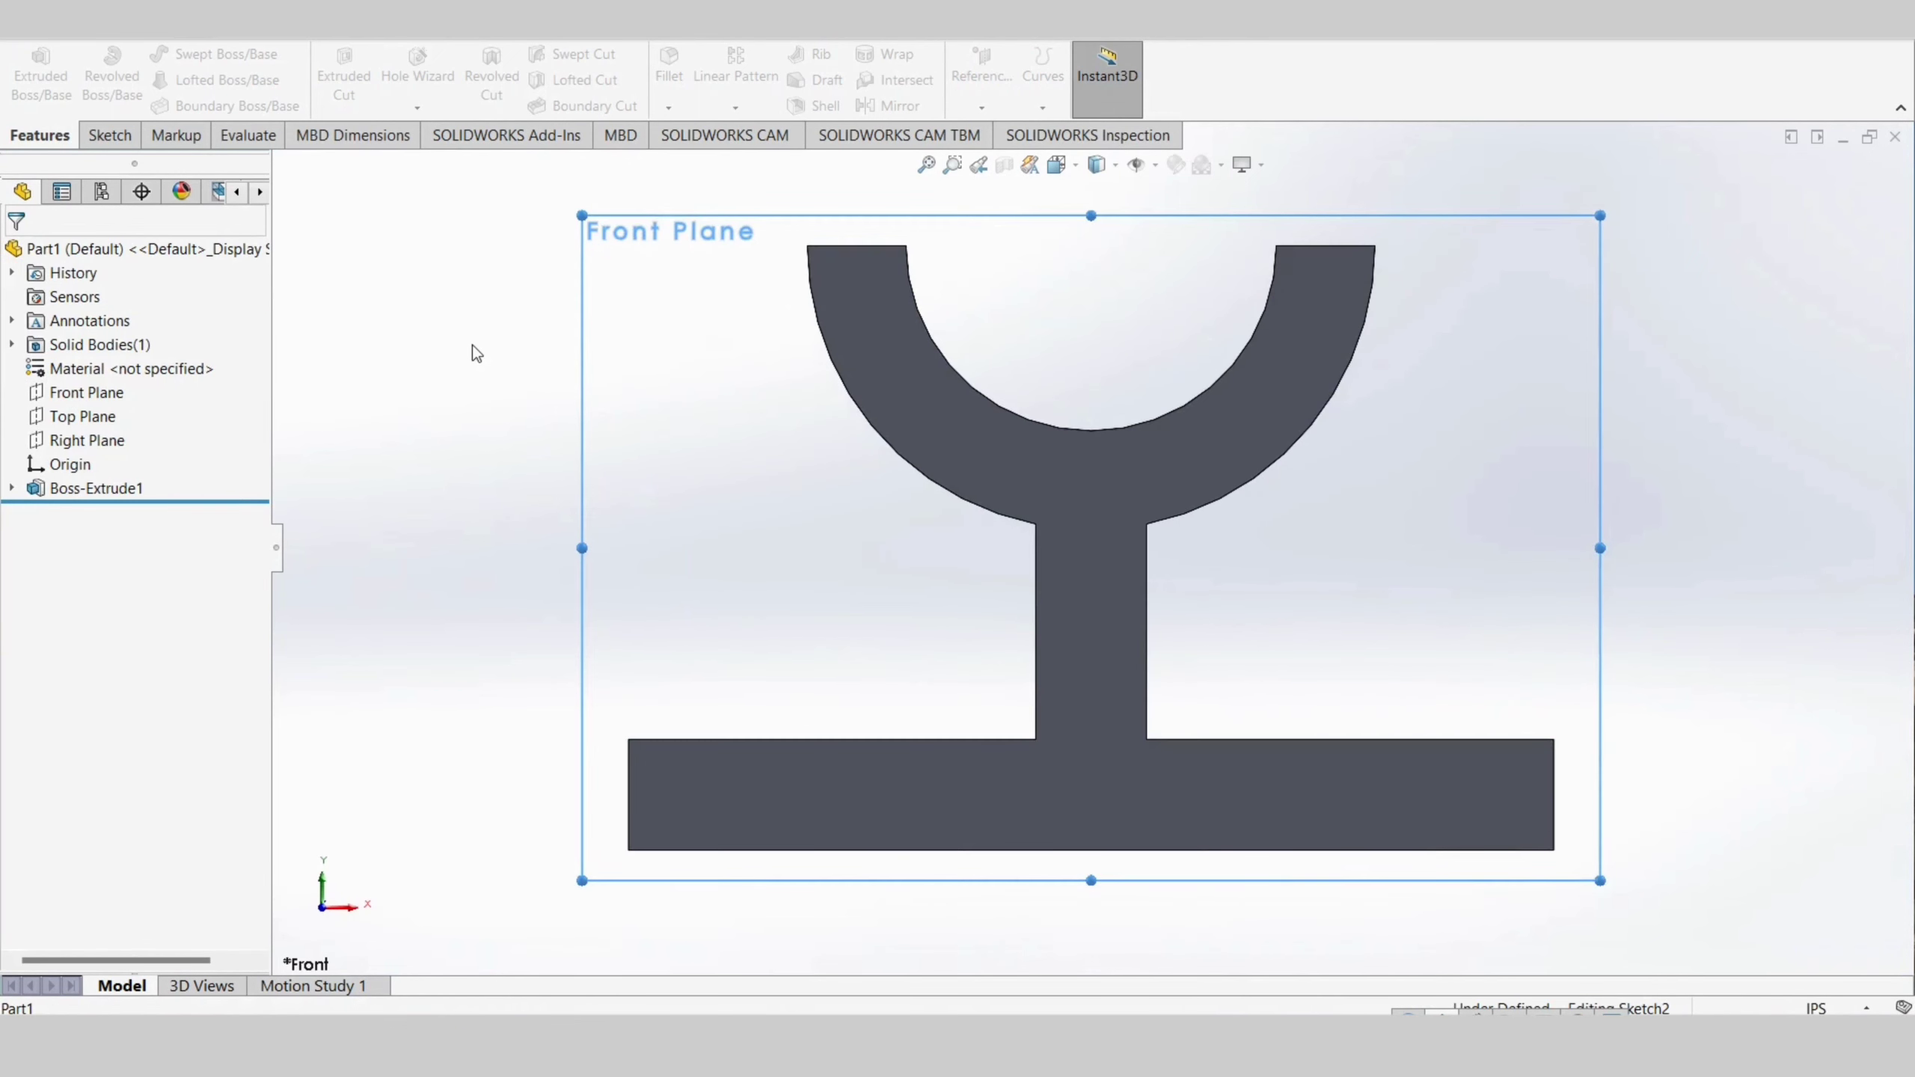
pyautogui.click(188, 58)
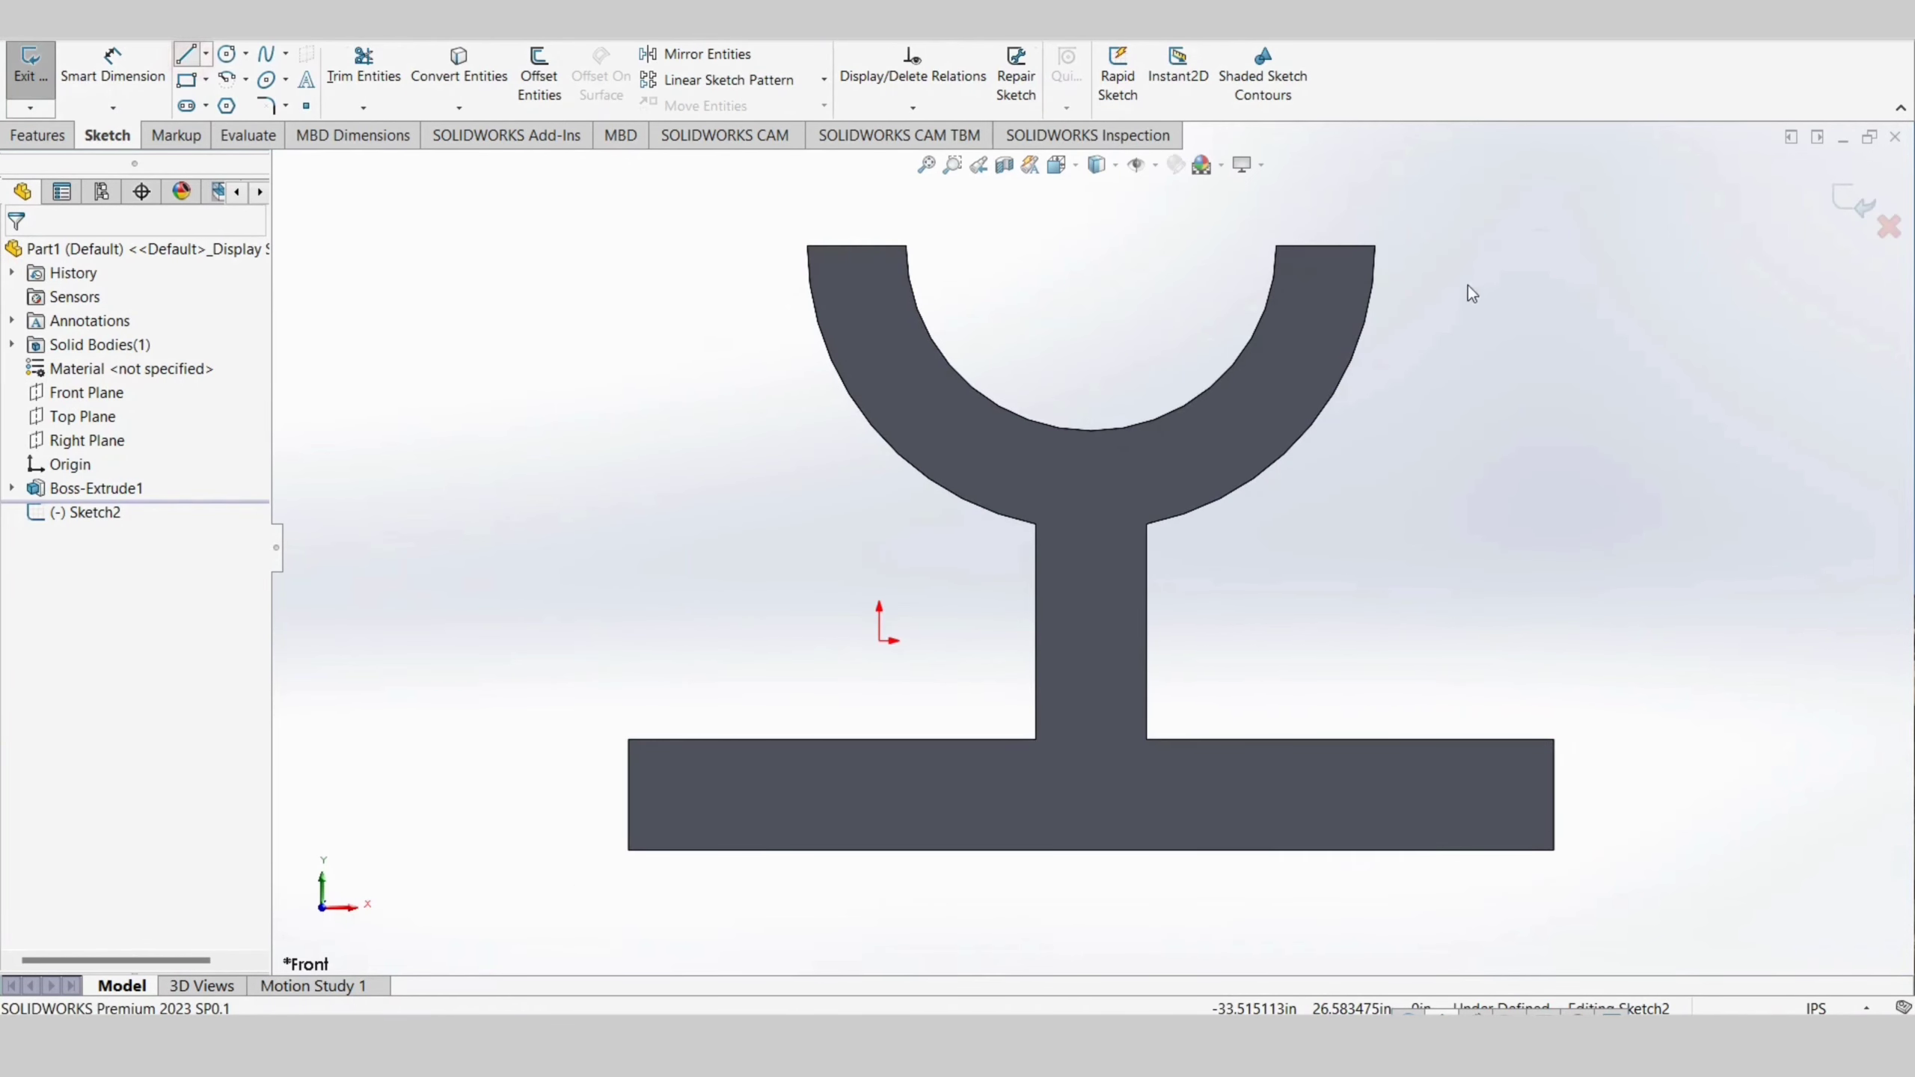
pyautogui.click(1377, 250)
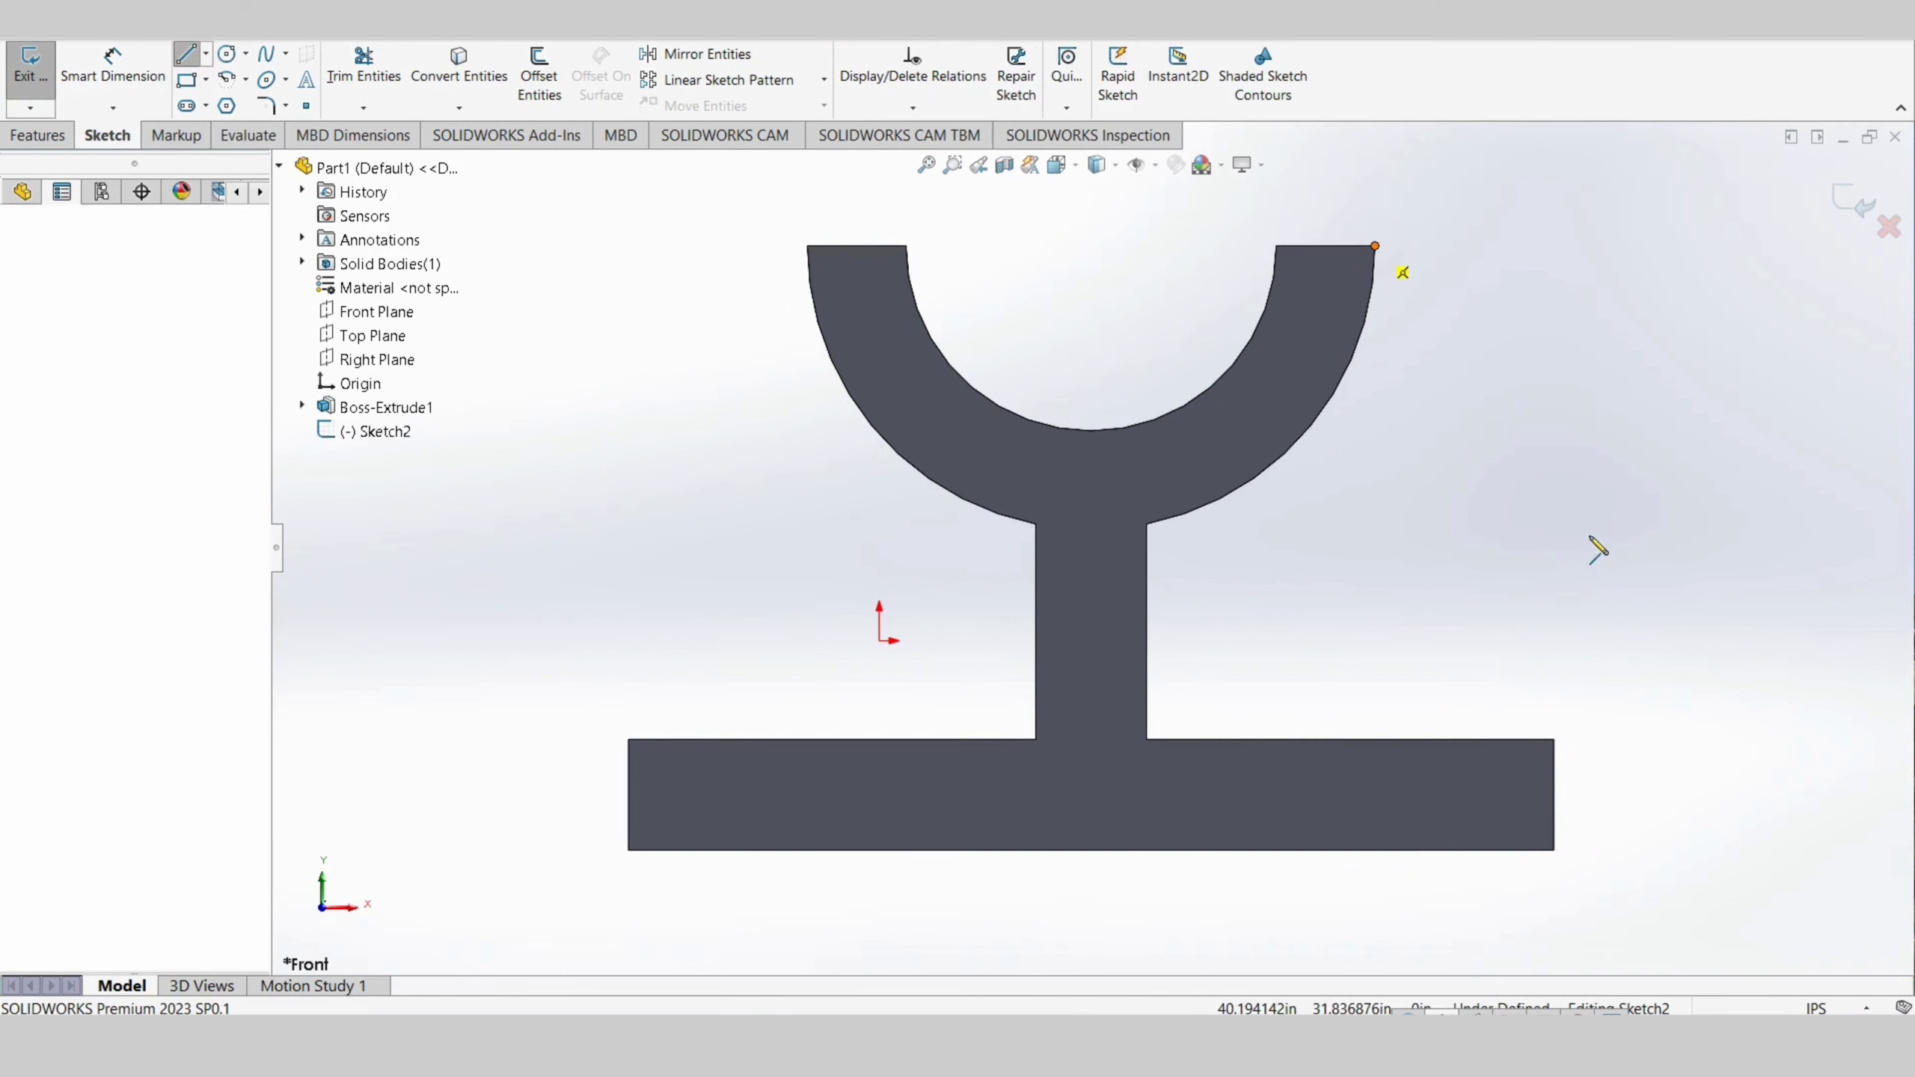
pyautogui.click(1555, 740)
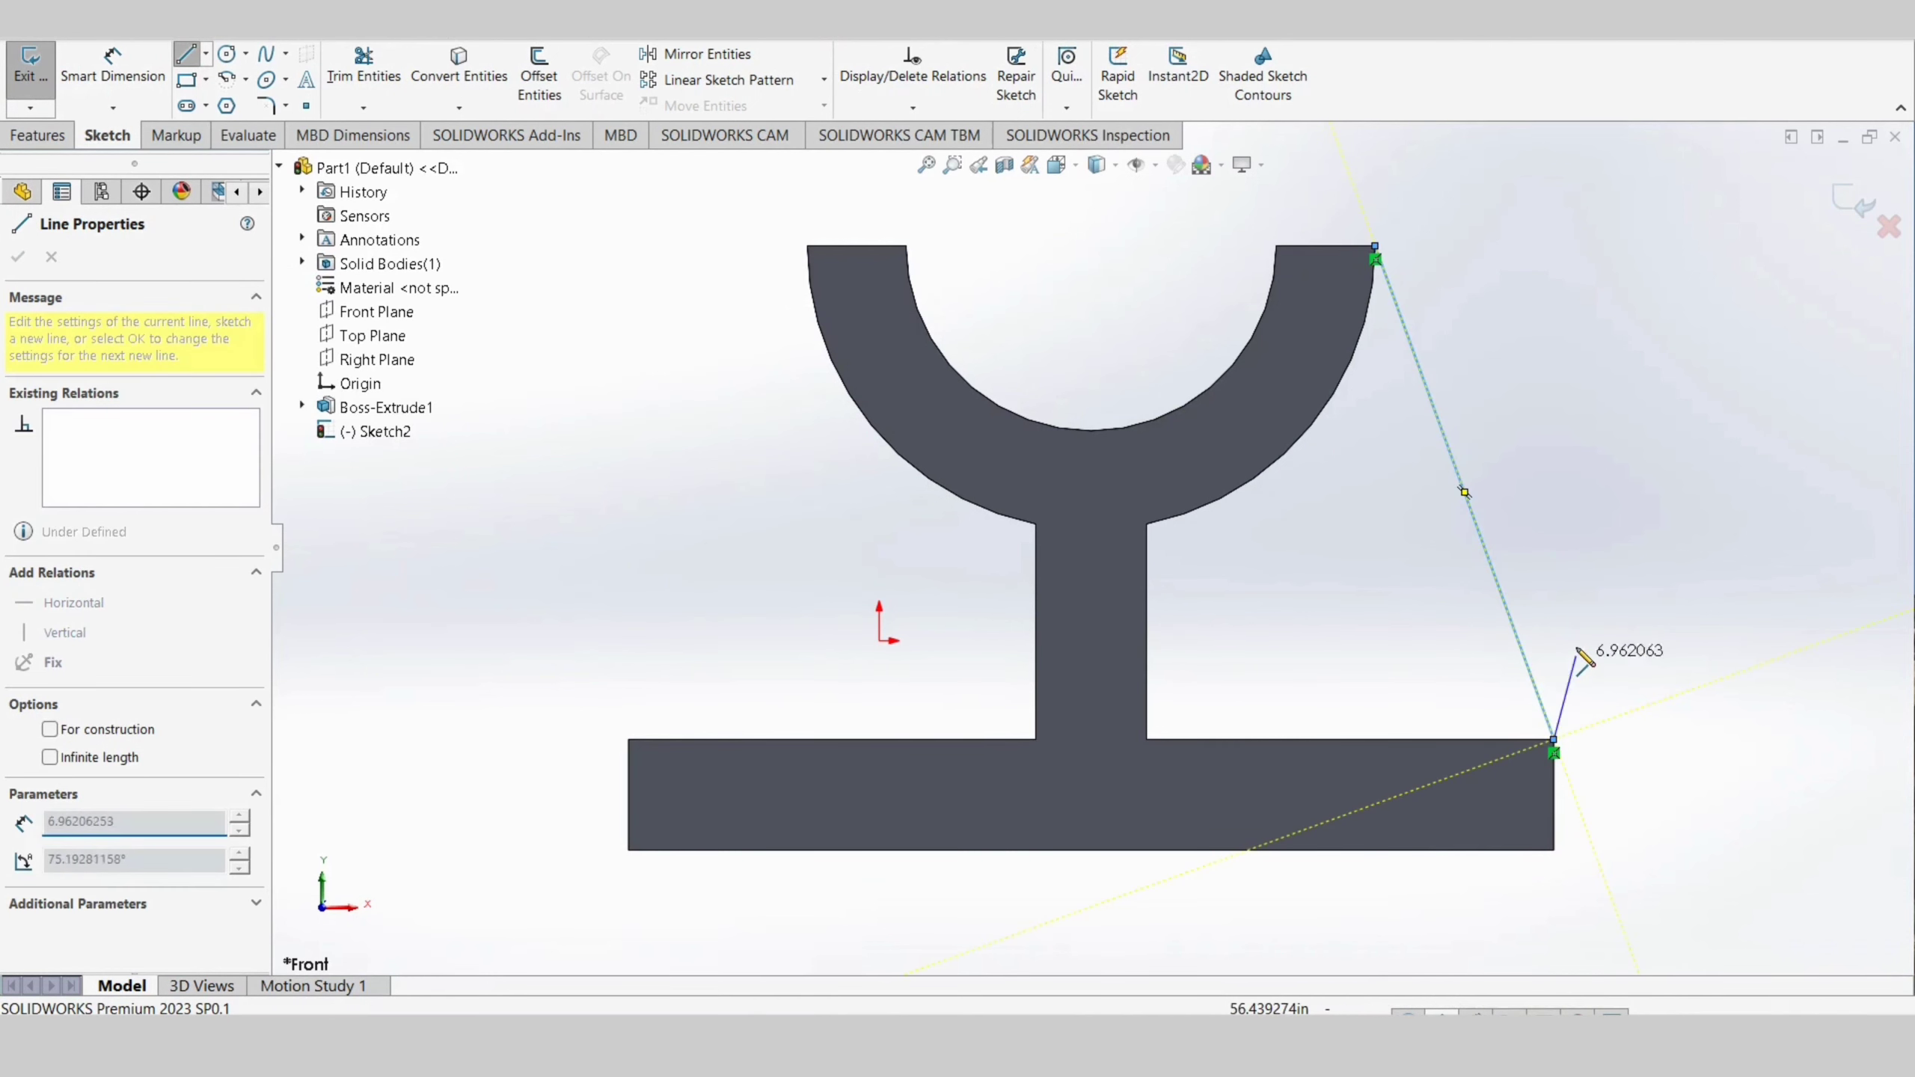
pyautogui.rightClick(1584, 652)
pyautogui.press('Escape')
pyautogui.press('Escape')
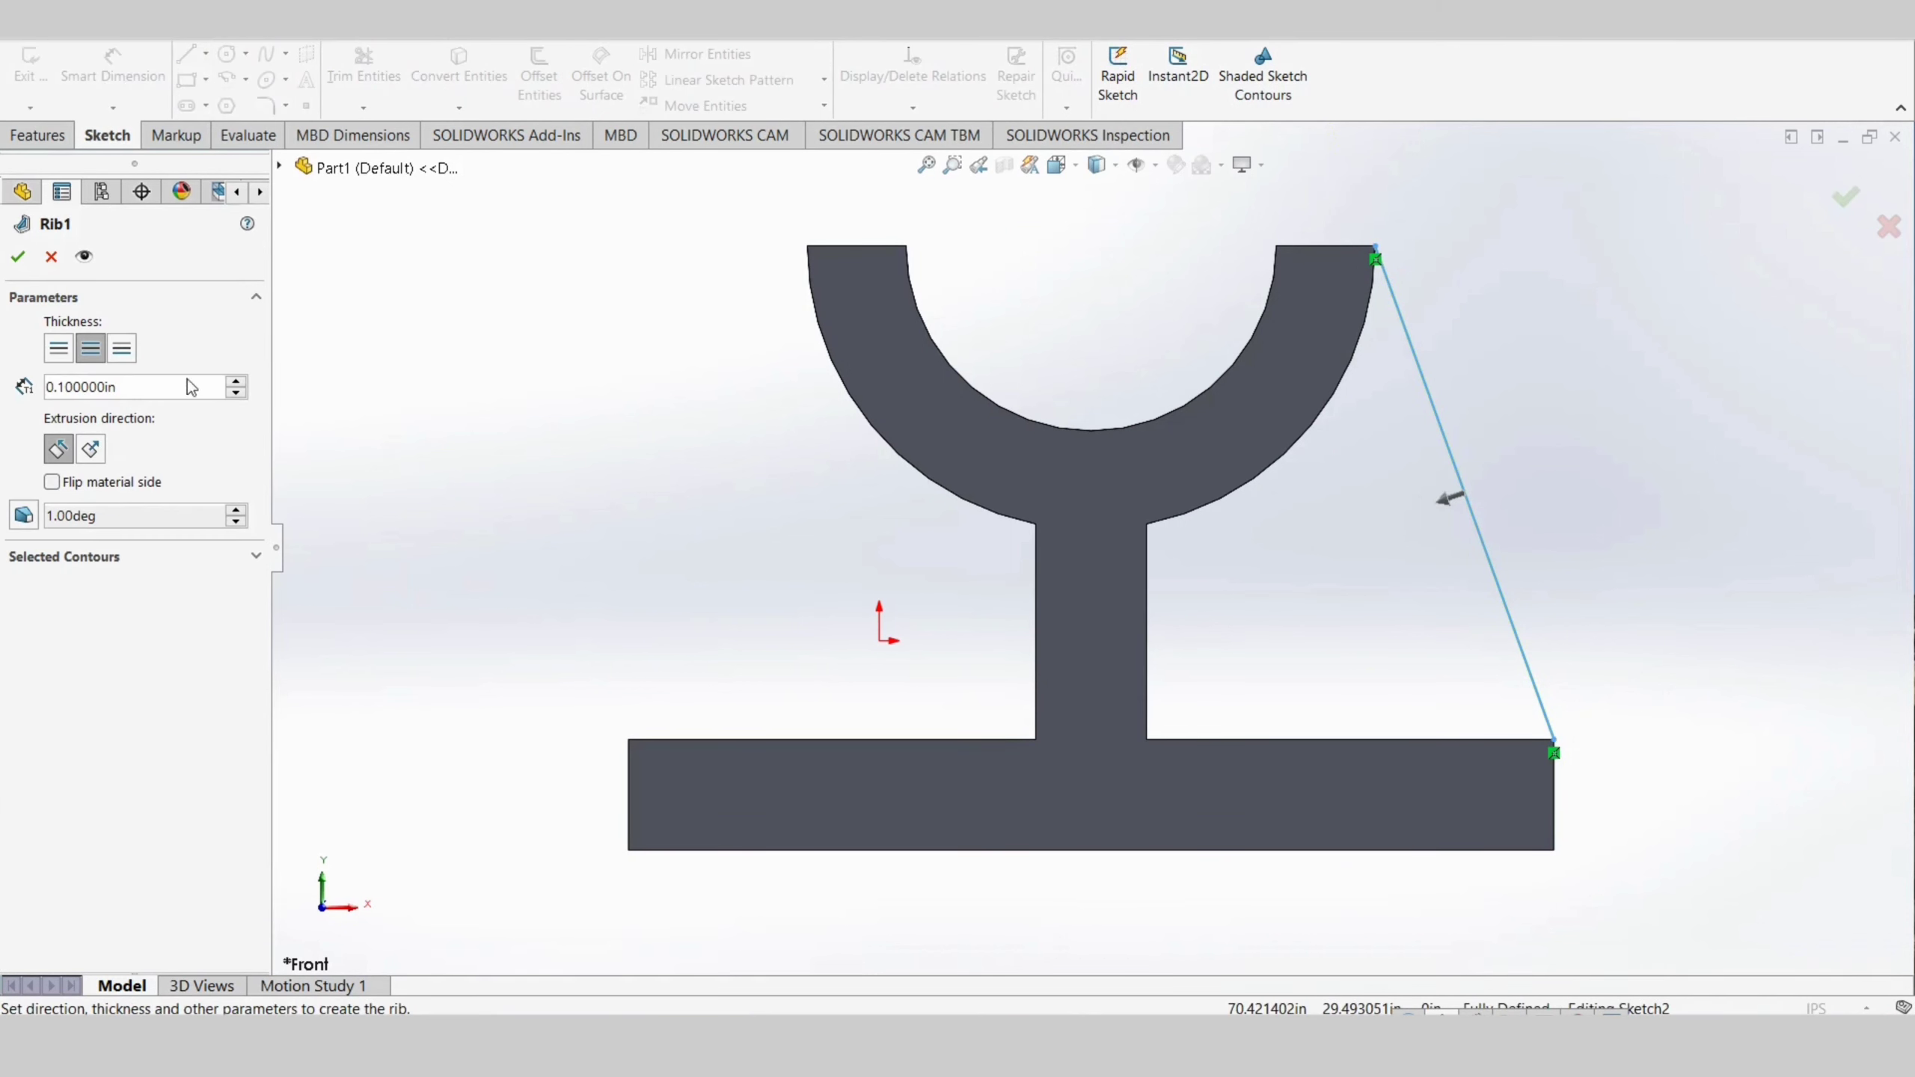
# Set the rib thickness to 8 in and create the rib between the half-ring, web and base
pyautogui.click(176, 392)
pyautogui.press('BackSpace')
pyautogui.press('BackSpace')
pyautogui.press('BackSpace')
pyautogui.press('BackSpace')
pyautogui.press('BackSpace')
pyautogui.press('BackSpace')
pyautogui.press('BackSpace')
pyautogui.press('BackSpace')
pyautogui.press('BackSpace')
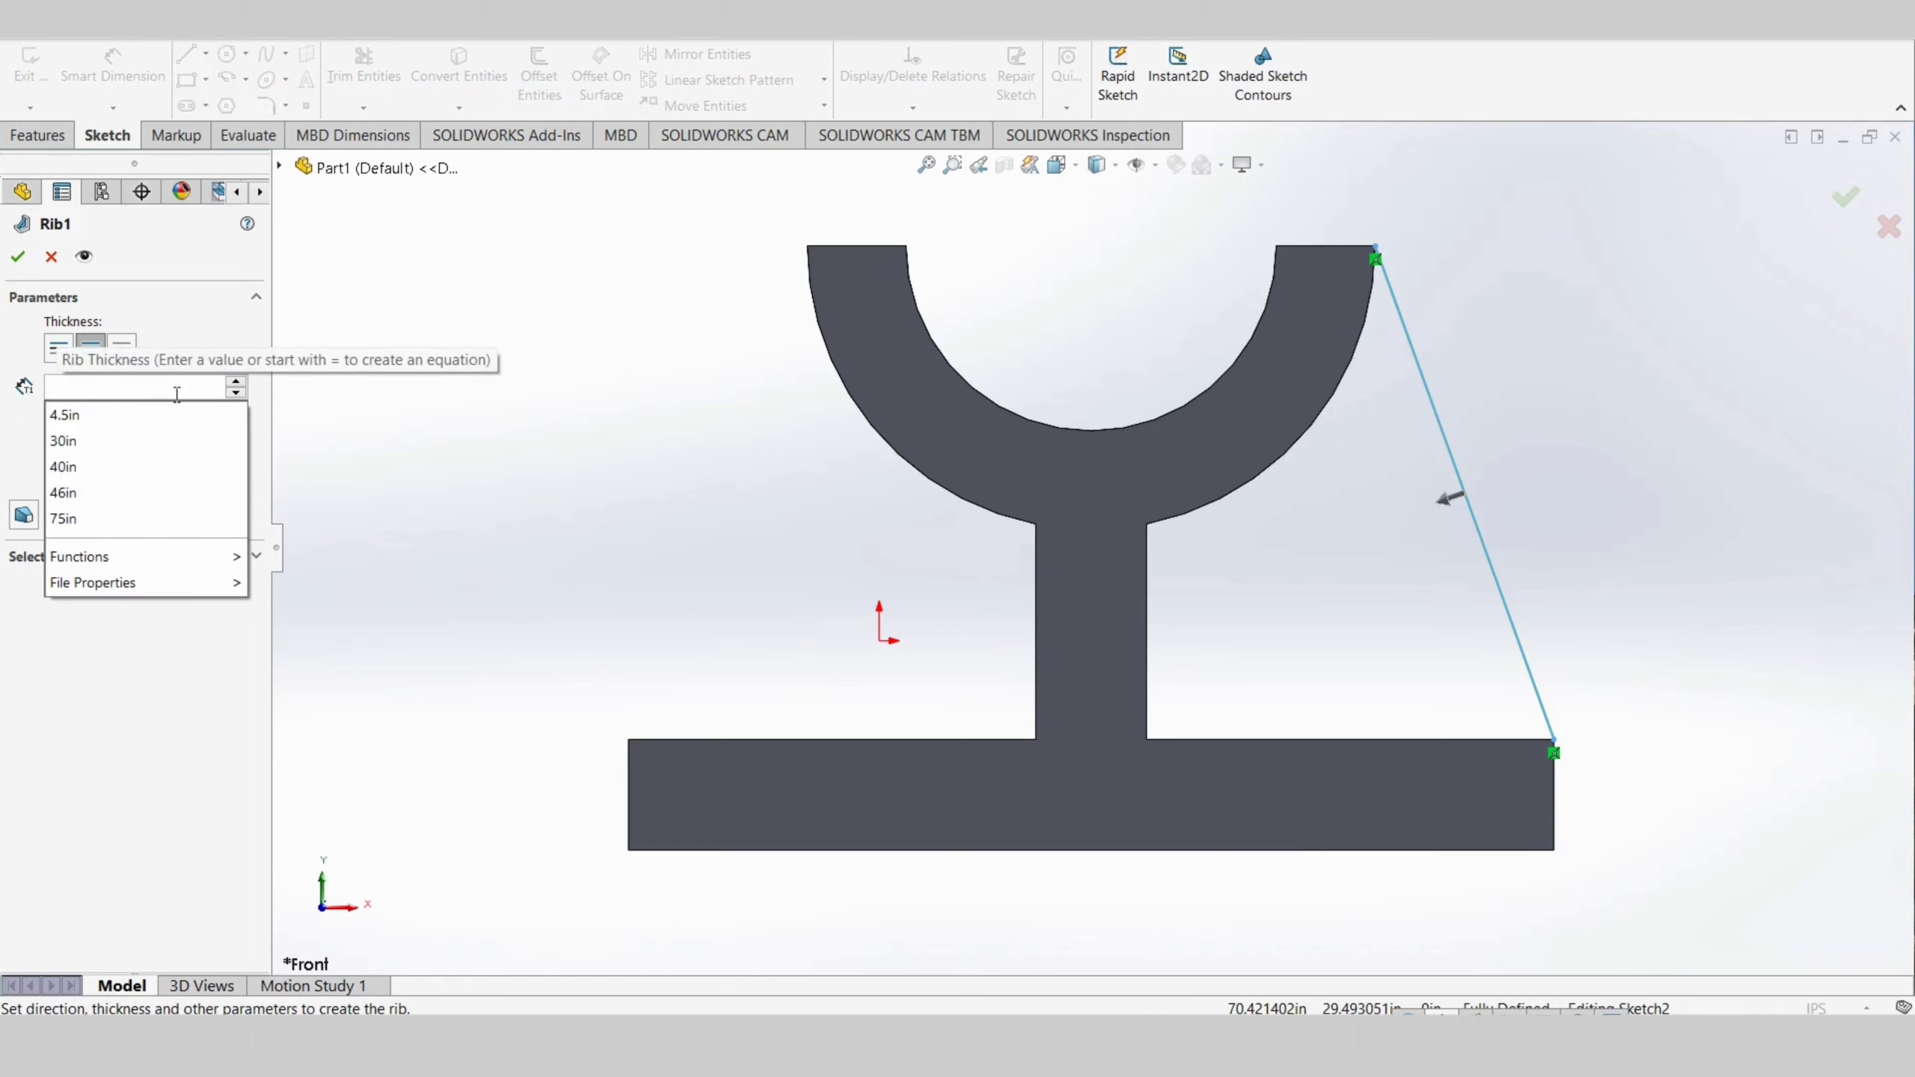
pyautogui.write('8in')
pyautogui.press('Return')
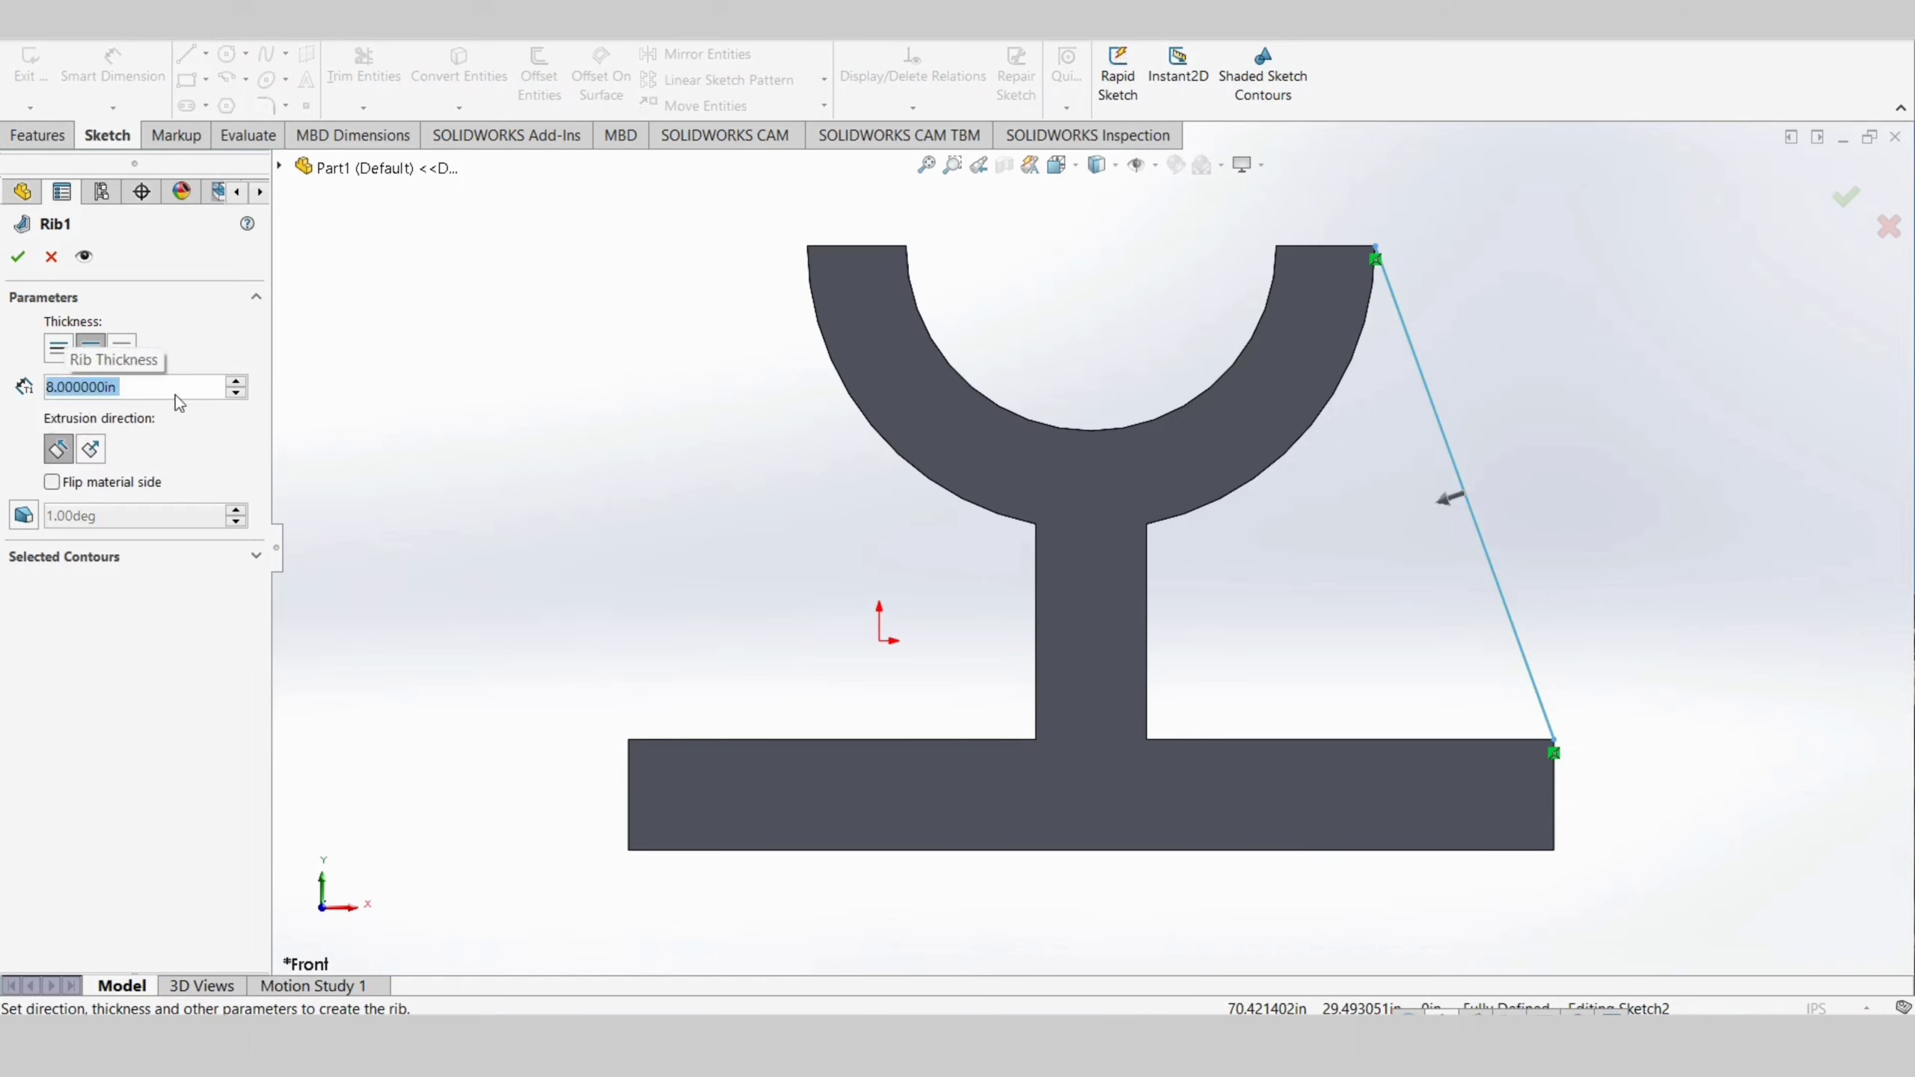
pyautogui.click(18, 256)
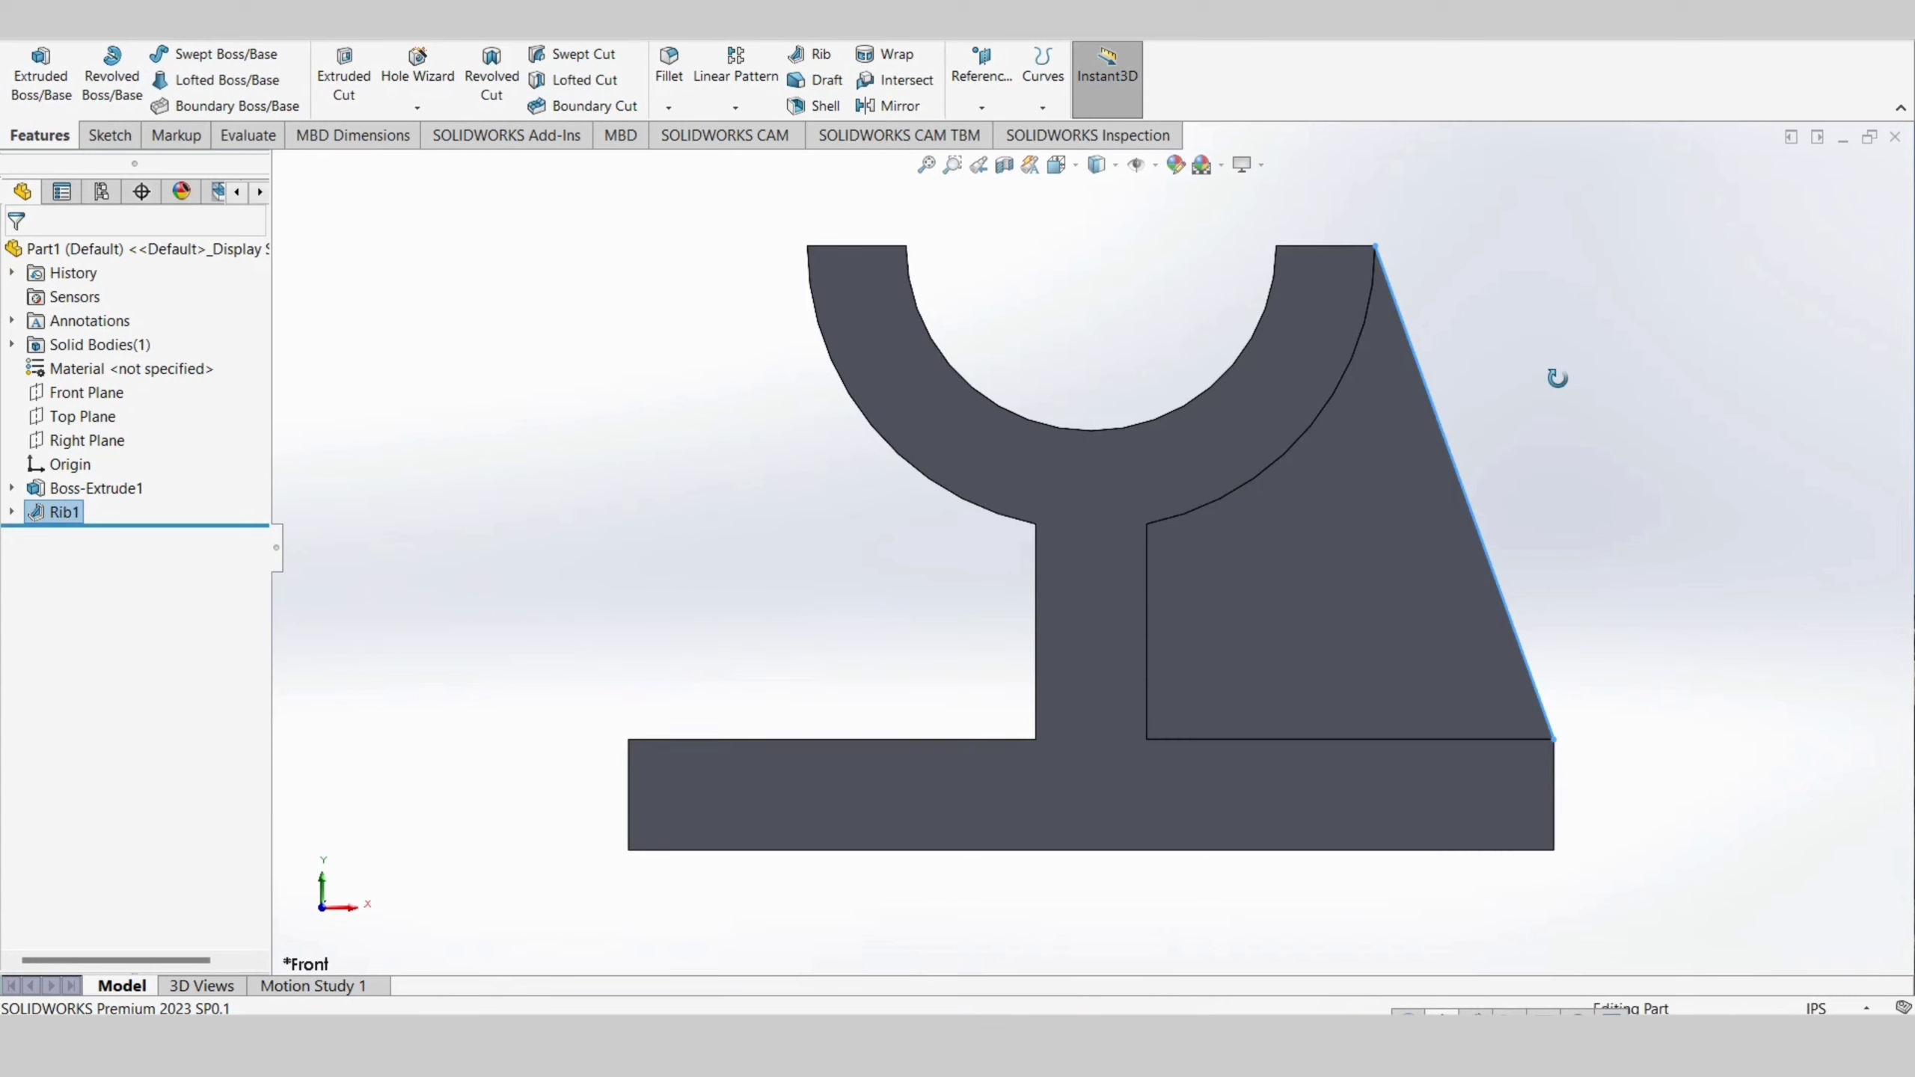
pyautogui.hotkey('ctrl', '7')
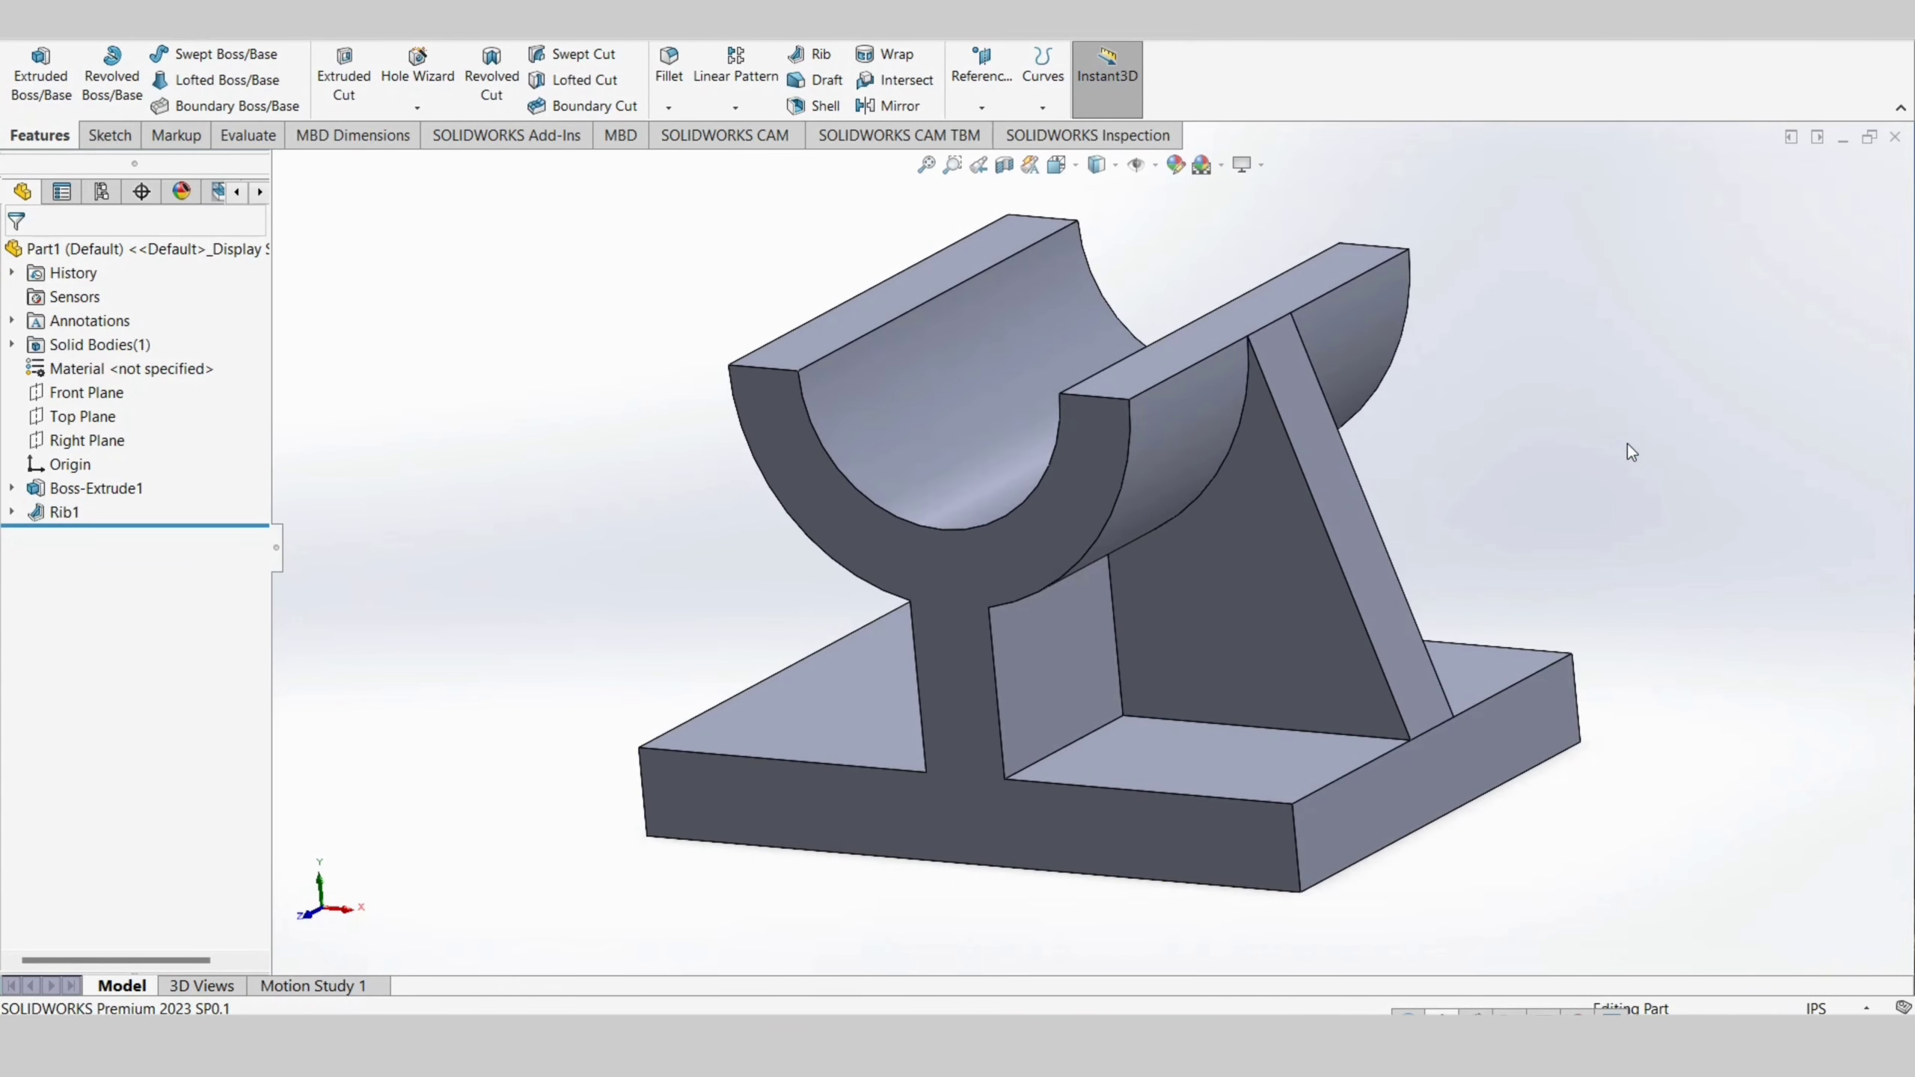
pyautogui.moveTo(1628, 443)
pyautogui.mouseDown(button='middle')
pyautogui.moveTo(1565, 450)
pyautogui.moveTo(1706, 387)
pyautogui.moveTo(1591, 397)
pyautogui.moveTo(1603, 526)
pyautogui.moveTo(1607, 470)
pyautogui.mouseUp(button='middle')
pyautogui.press('f')
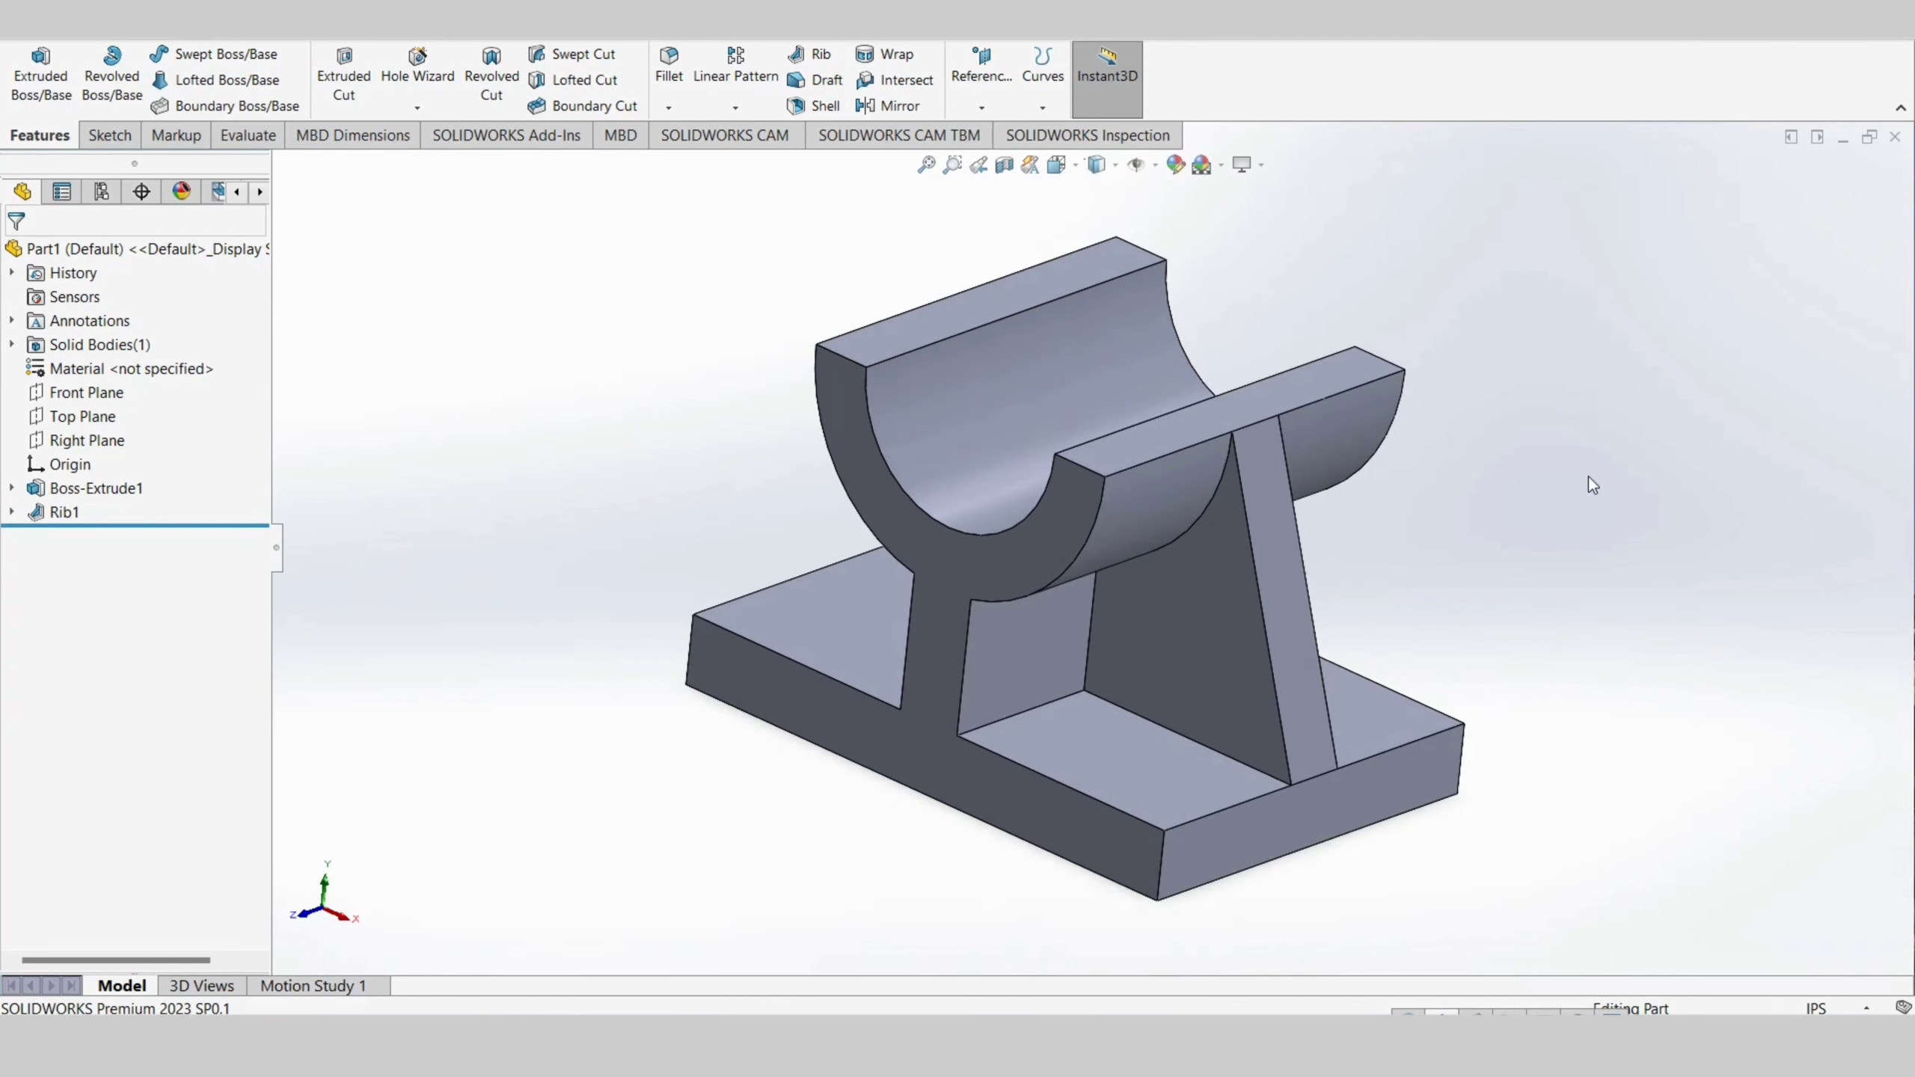
pyautogui.moveTo(1574, 482)
pyautogui.mouseDown(button='middle')
pyautogui.moveTo(1616, 458)
pyautogui.moveTo(1596, 478)
pyautogui.mouseUp(button='middle')
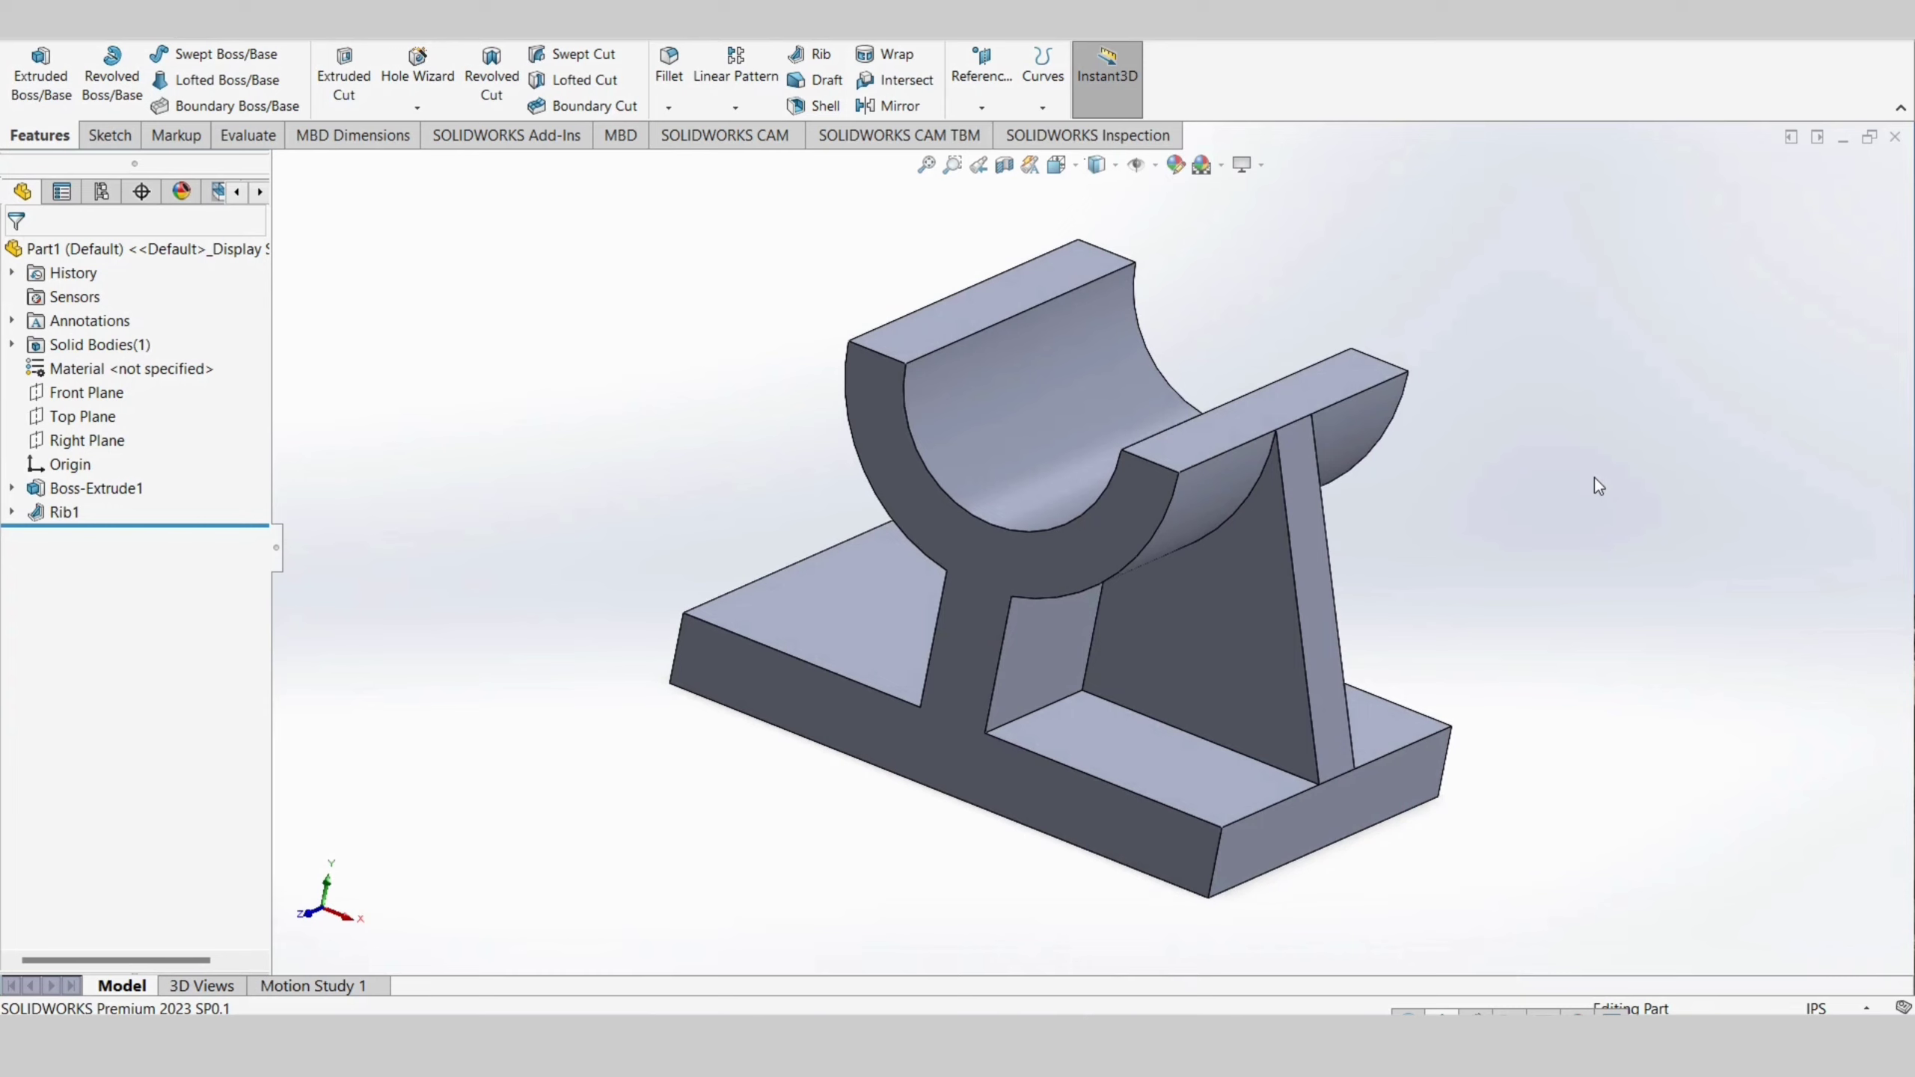